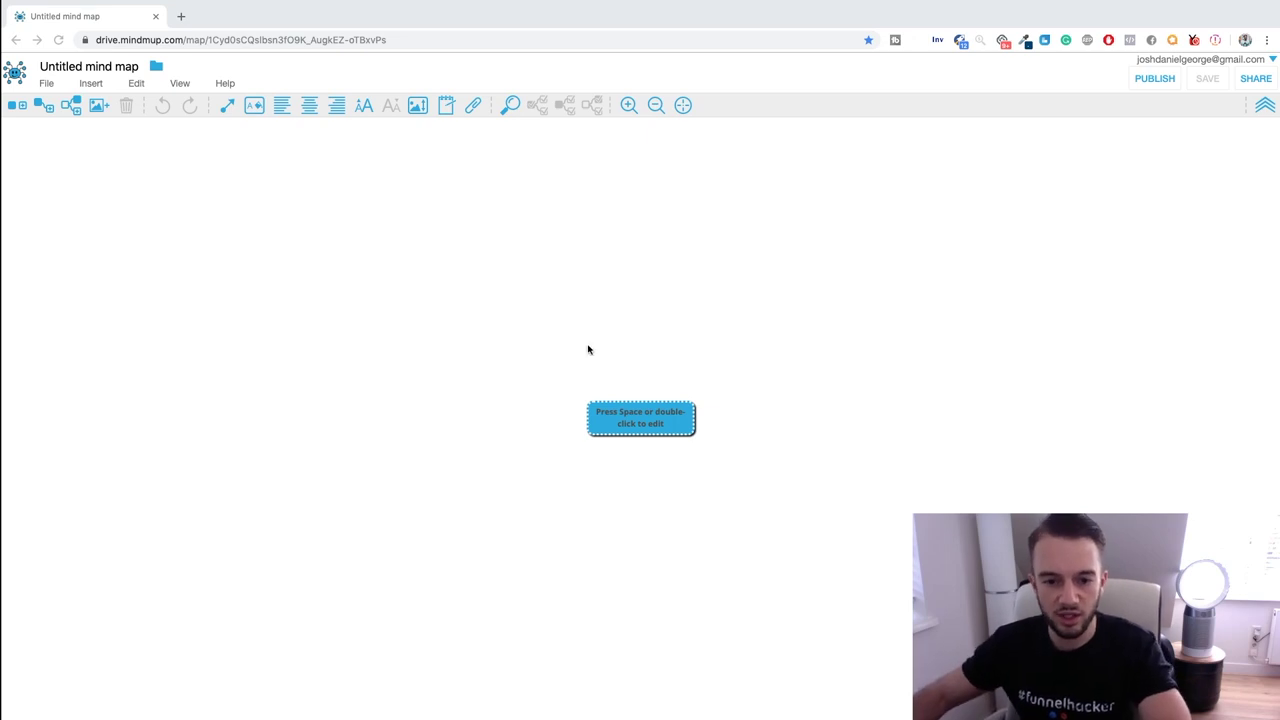
- Rename the central node as "Facebook Ad" and move it to the upper-left area of the map
double_click(649, 421)
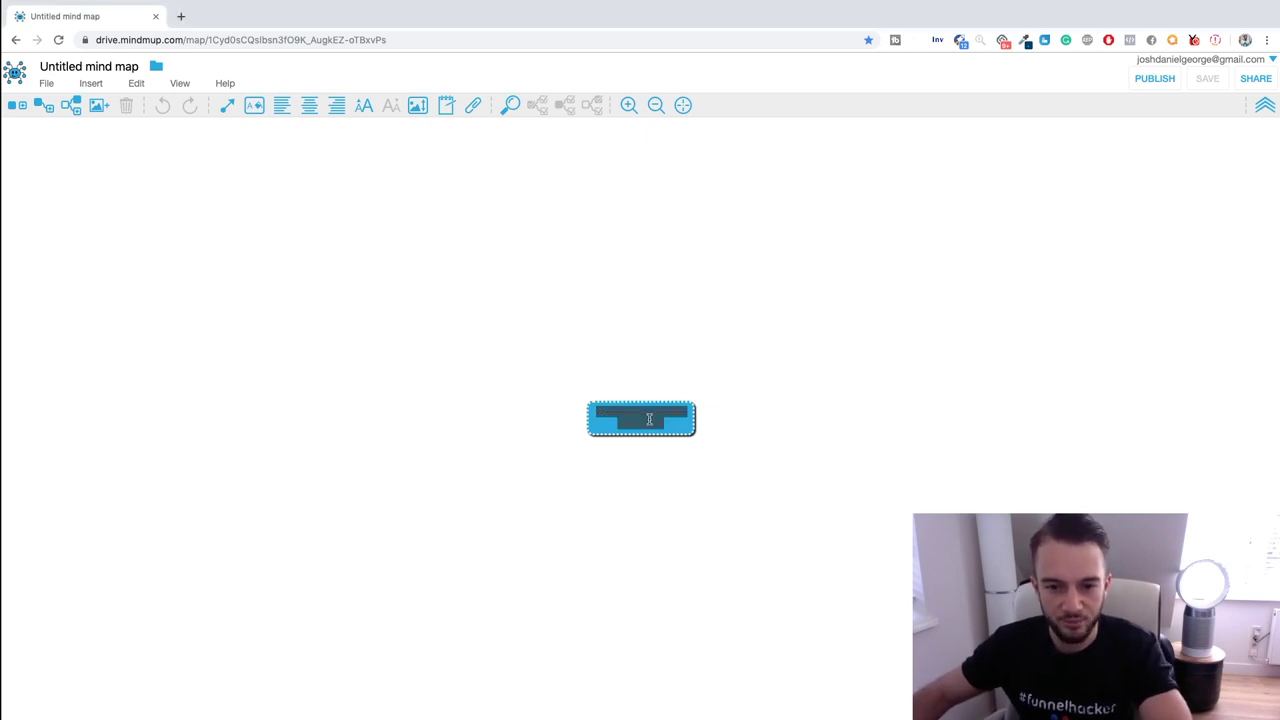
type("Facebook Ad")
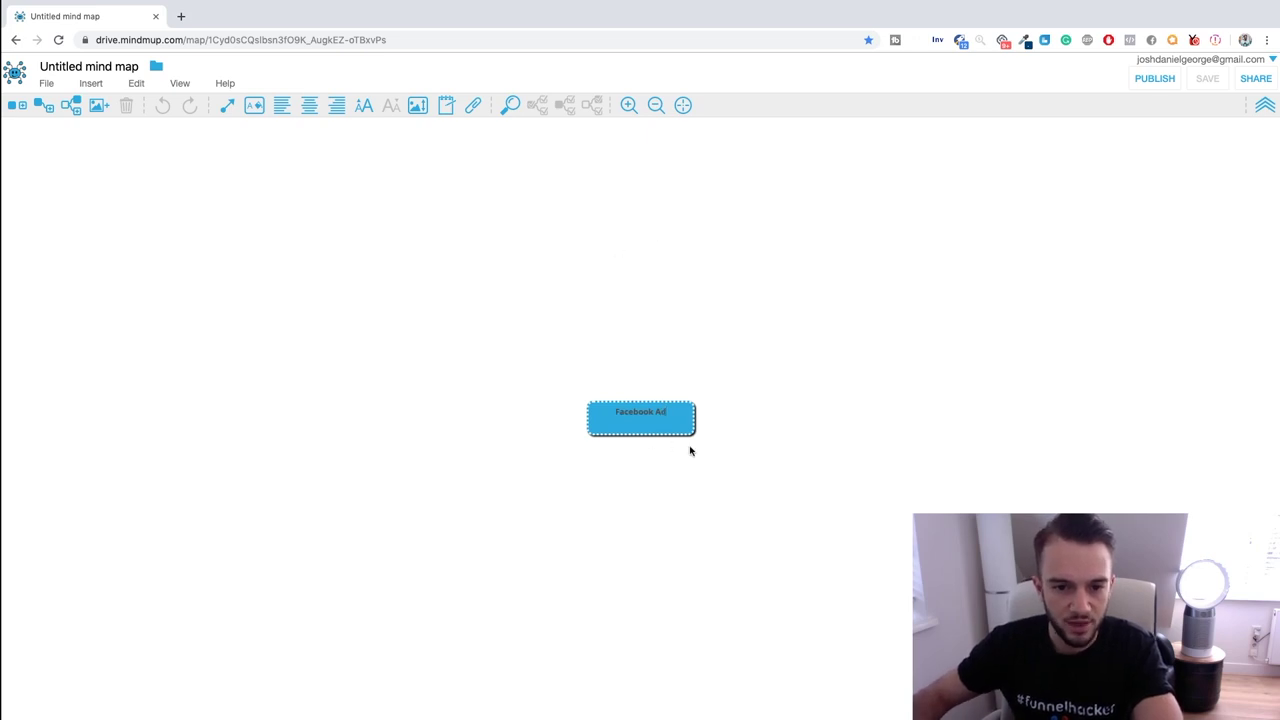
key("Return")
left_click_drag(637, 423, 190, 232)
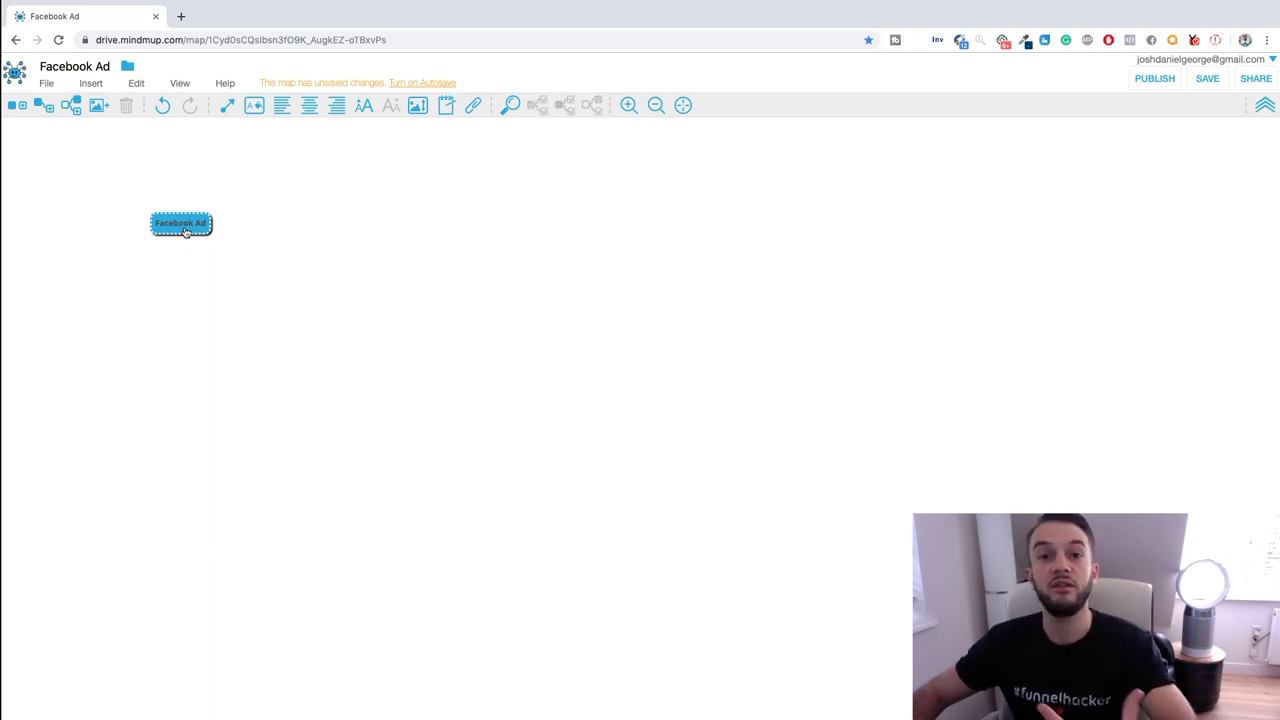
- Add a child node reading "Lead Generation Campaign" to the Facebook Ad node
left_click(44, 108)
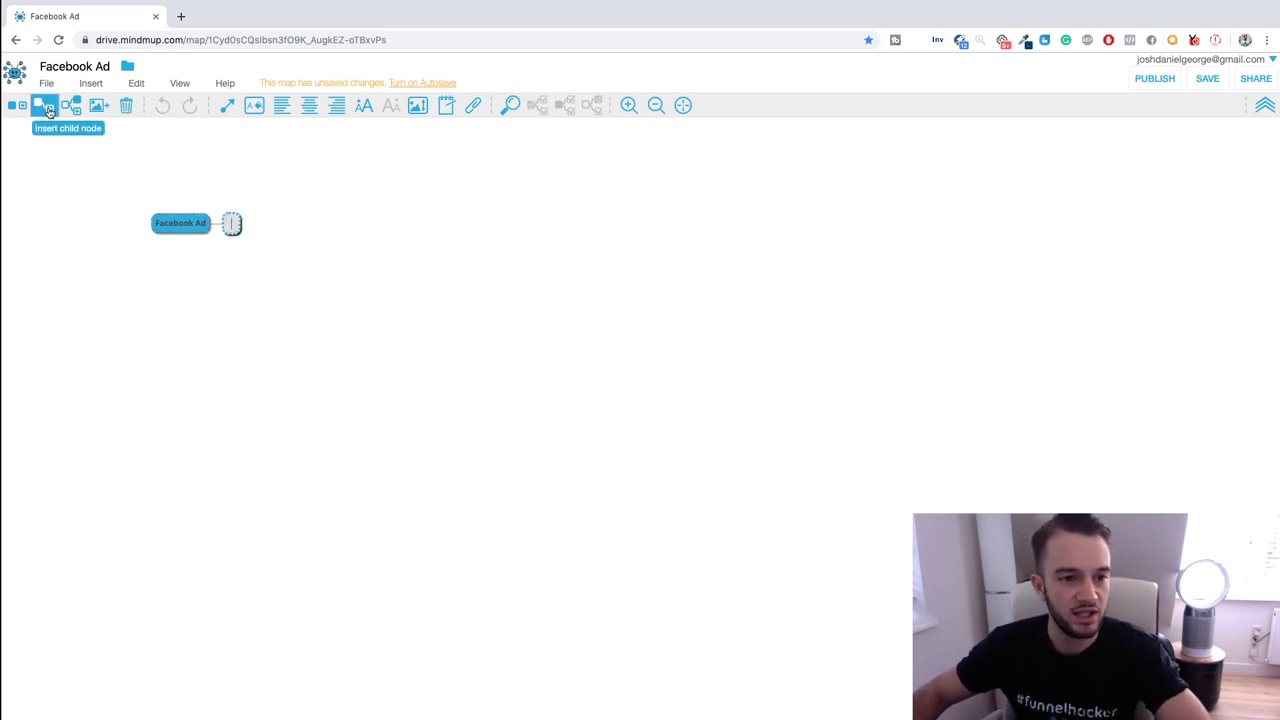
type("Lea")
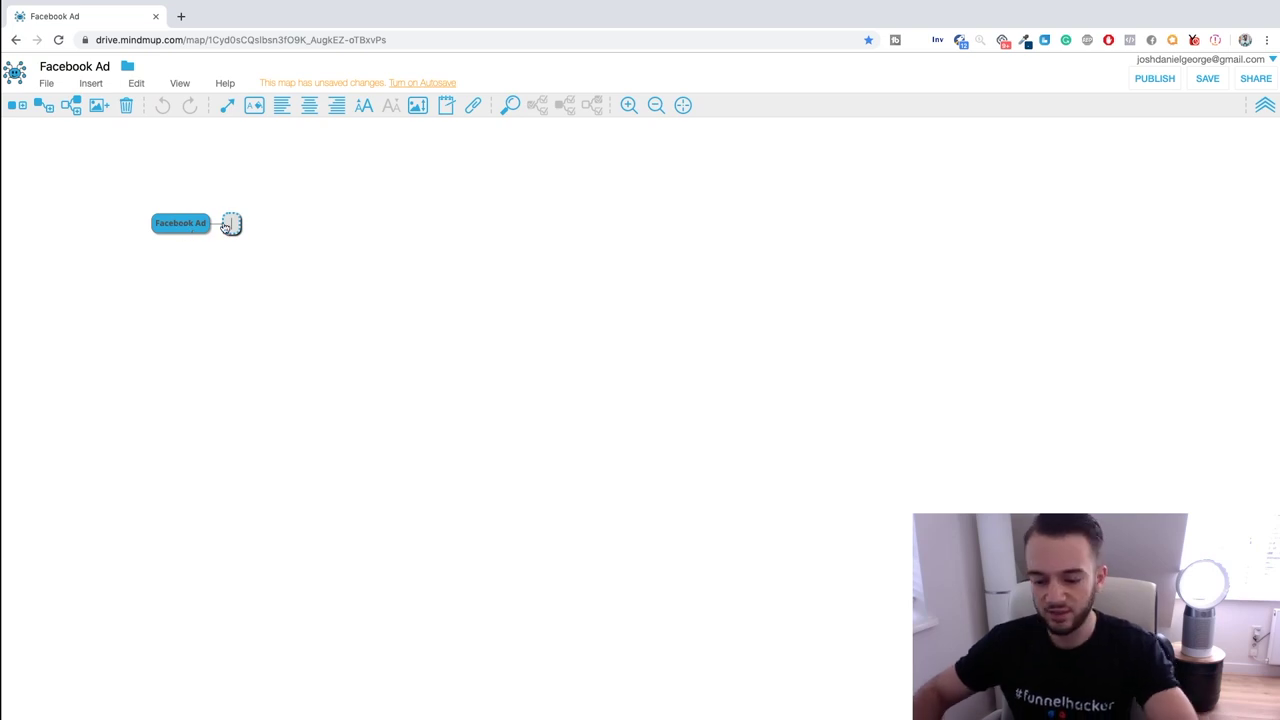
type("d Ge")
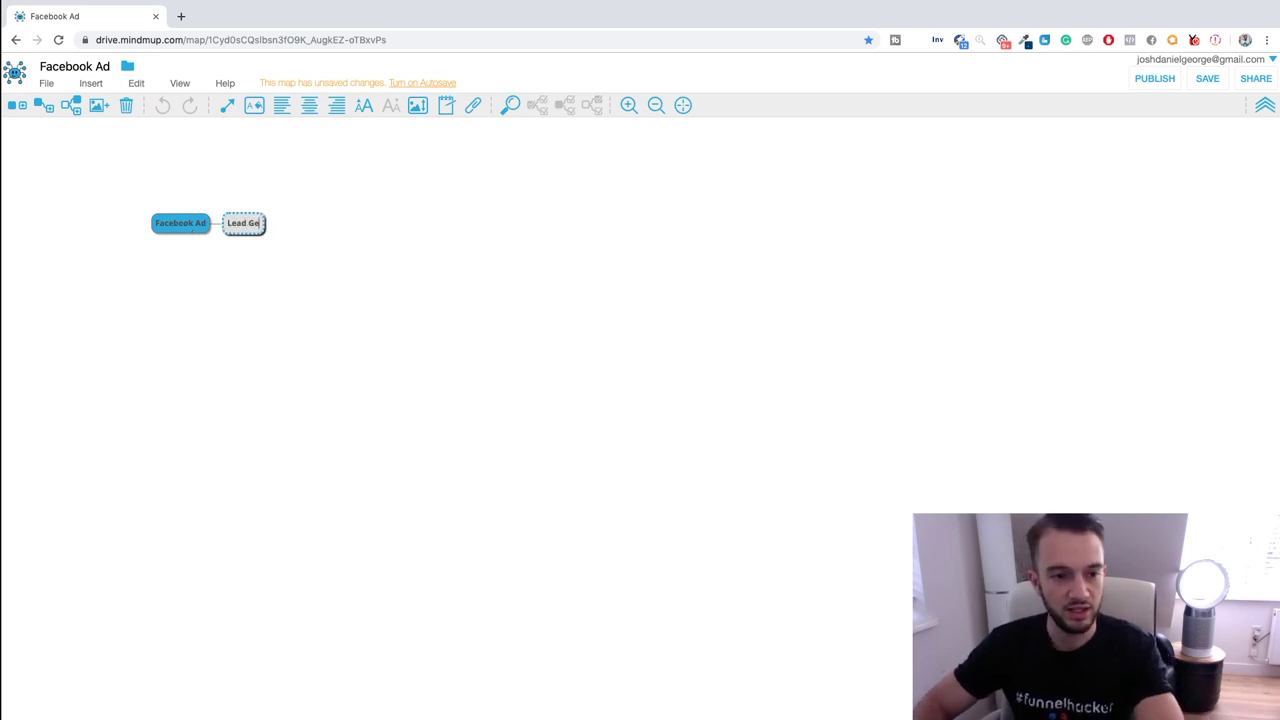
type("neration Campaign")
key("Return")
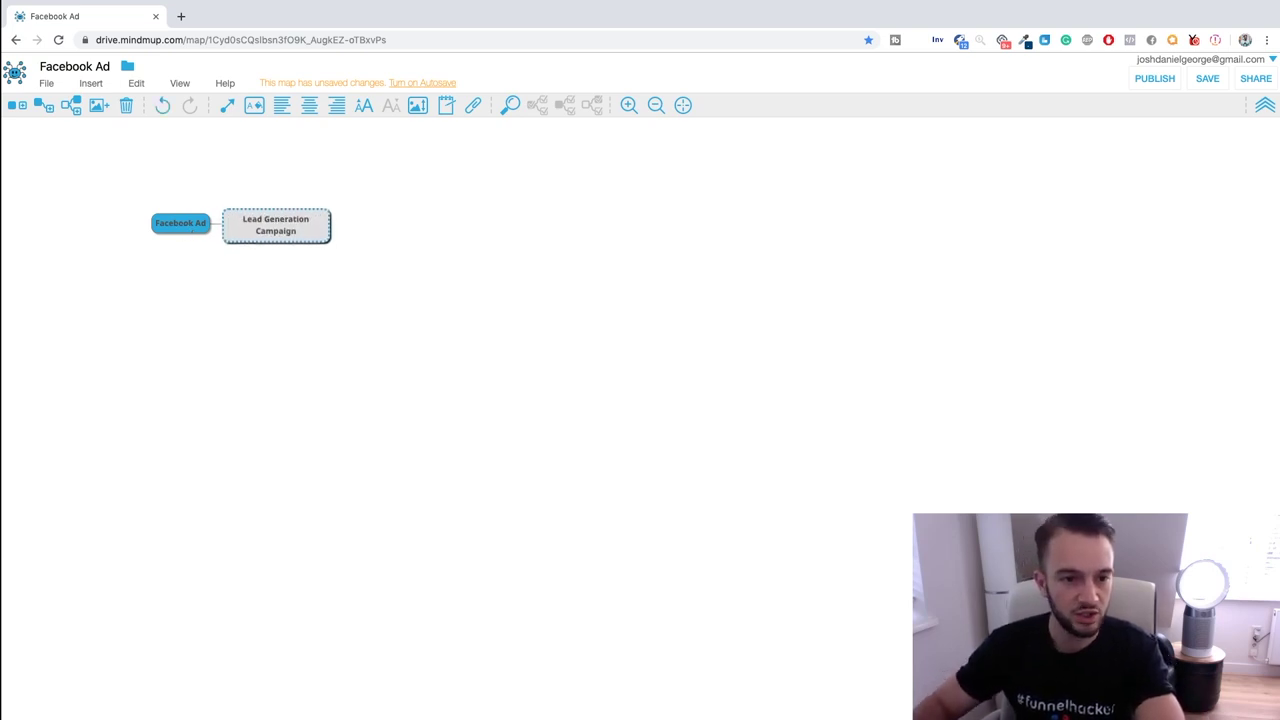
- Create a separate root node reading "Campaigns" beside the Lead Generation Campaign node
left_click(43, 105)
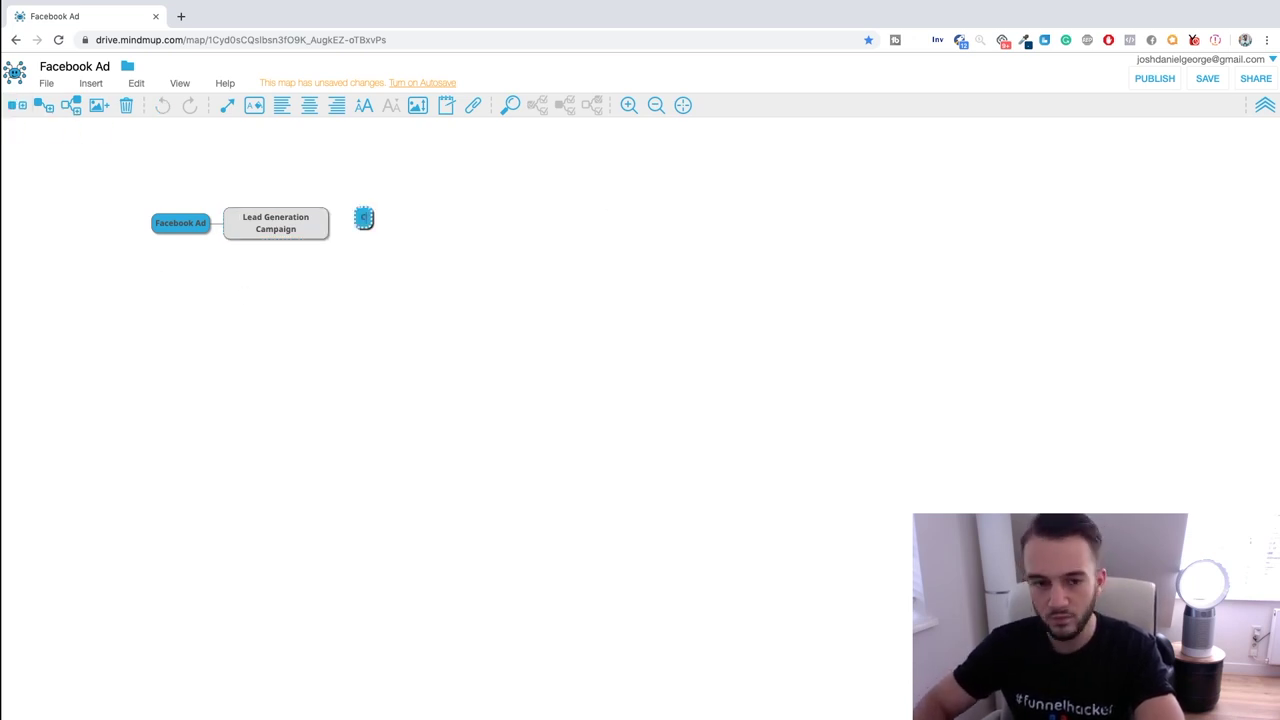
type("Campaigns")
key("Return")
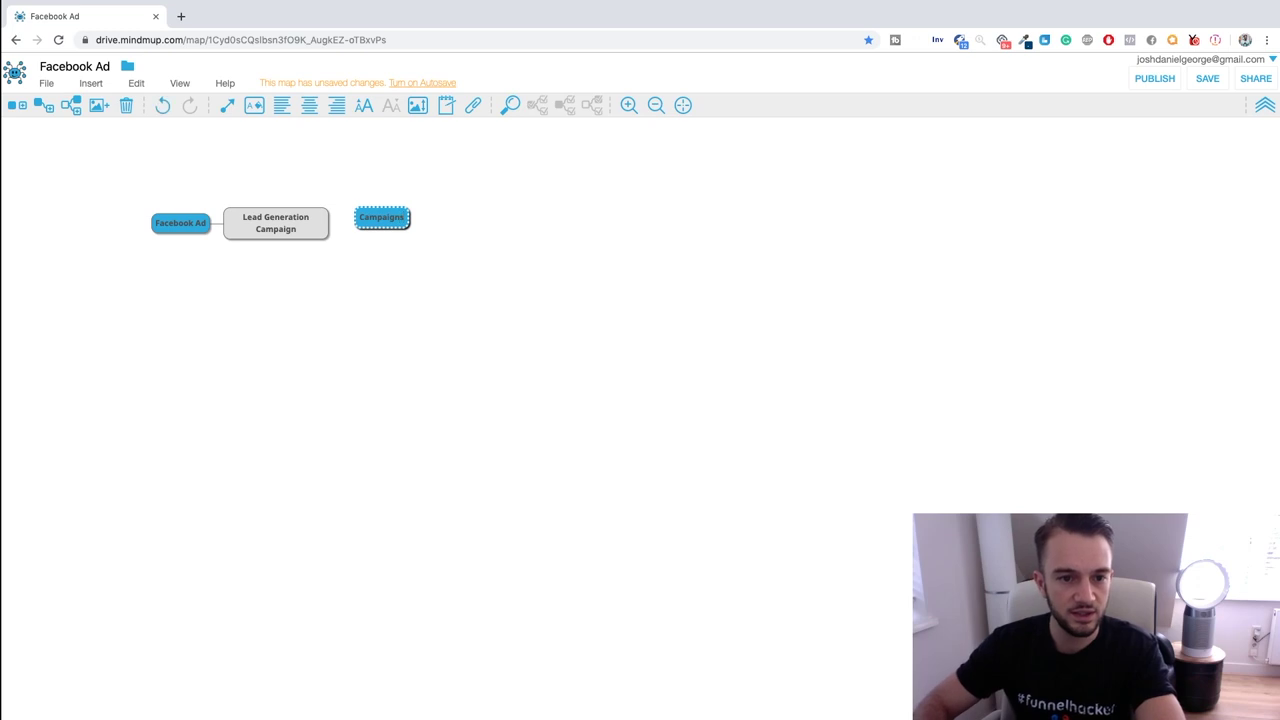
- Add an "Adsets" child node to Campaigns and an "Ads" child node to Adsets
left_click(43, 105)
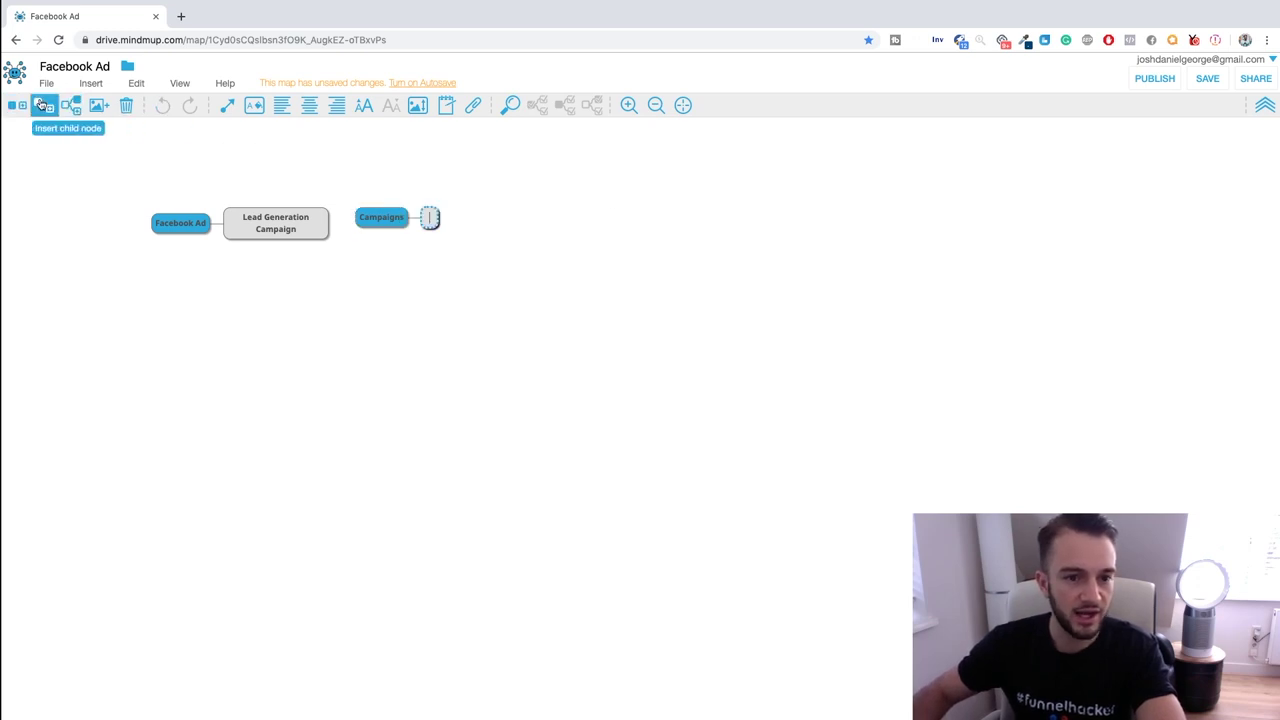
type("Adsets")
key("Return")
left_click(43, 105)
type("Ads")
- Move the Campaigns branch above the Facebook Ad branch and line up Adsets and a widened Ads node in one row with it
left_click_drag(374, 221, 54, 191)
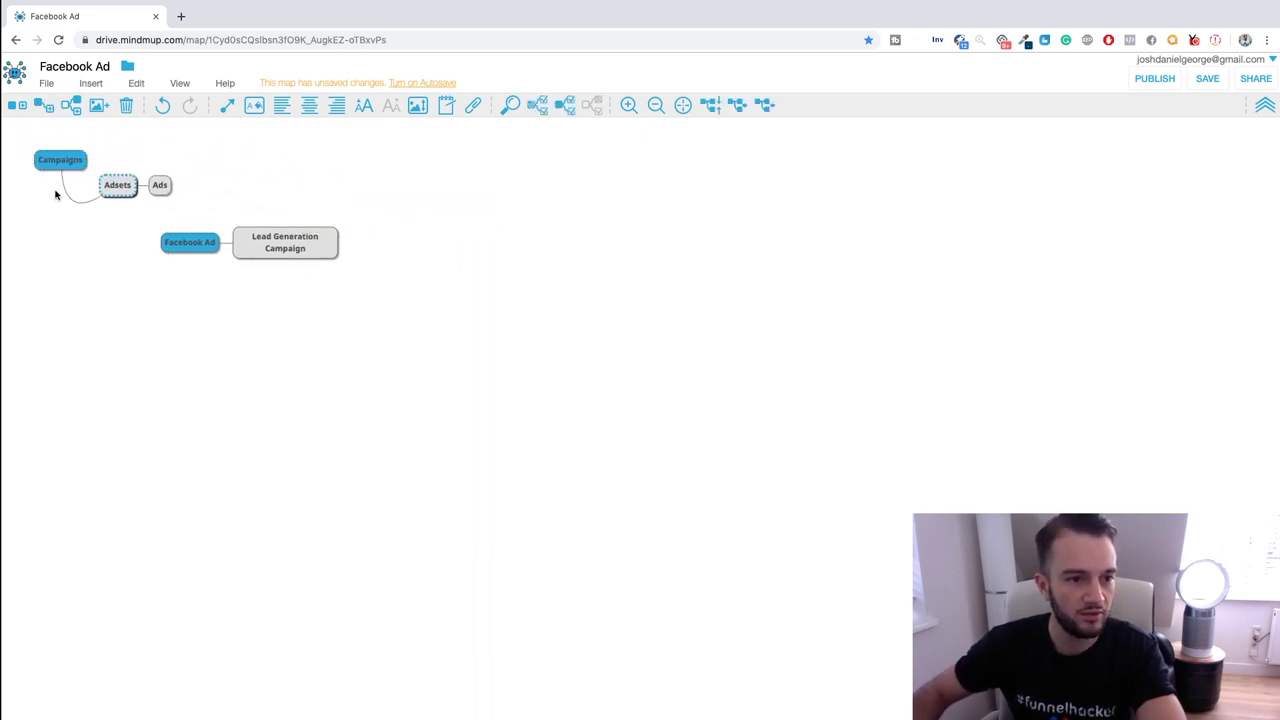
left_click_drag(160, 195, 58, 242)
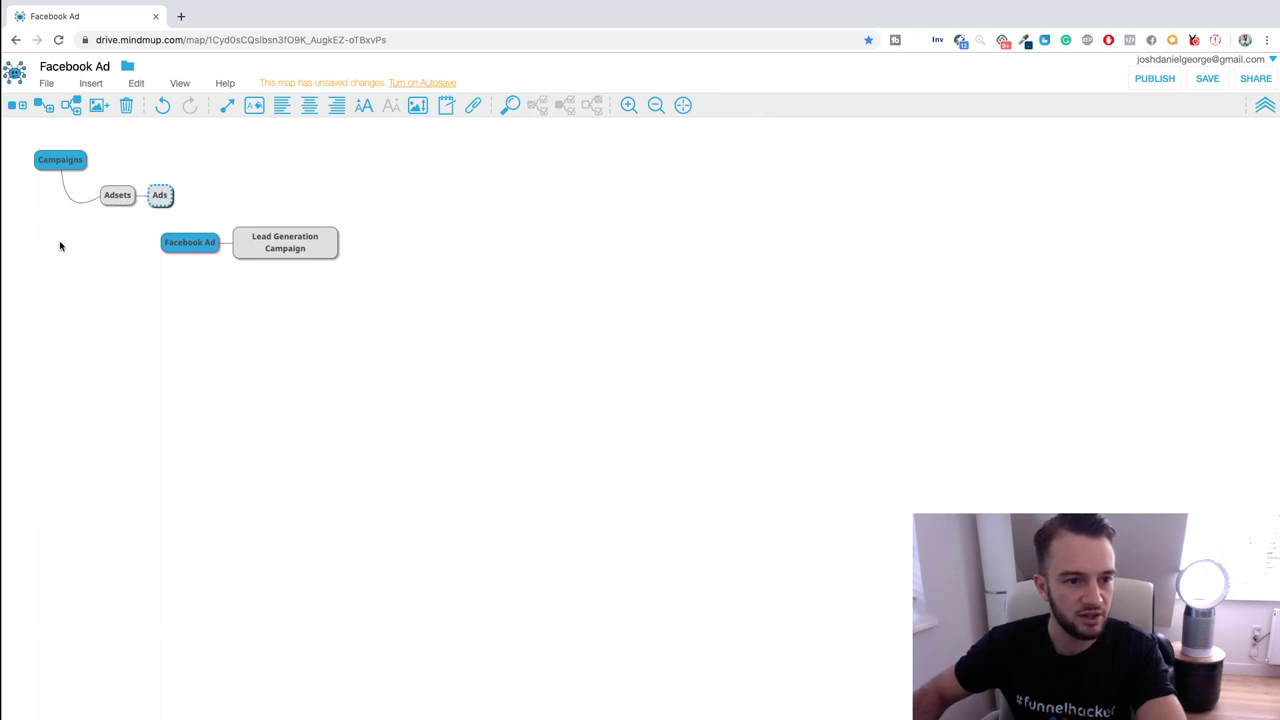
left_click_drag(118, 198, 66, 202)
double_click(162, 195)
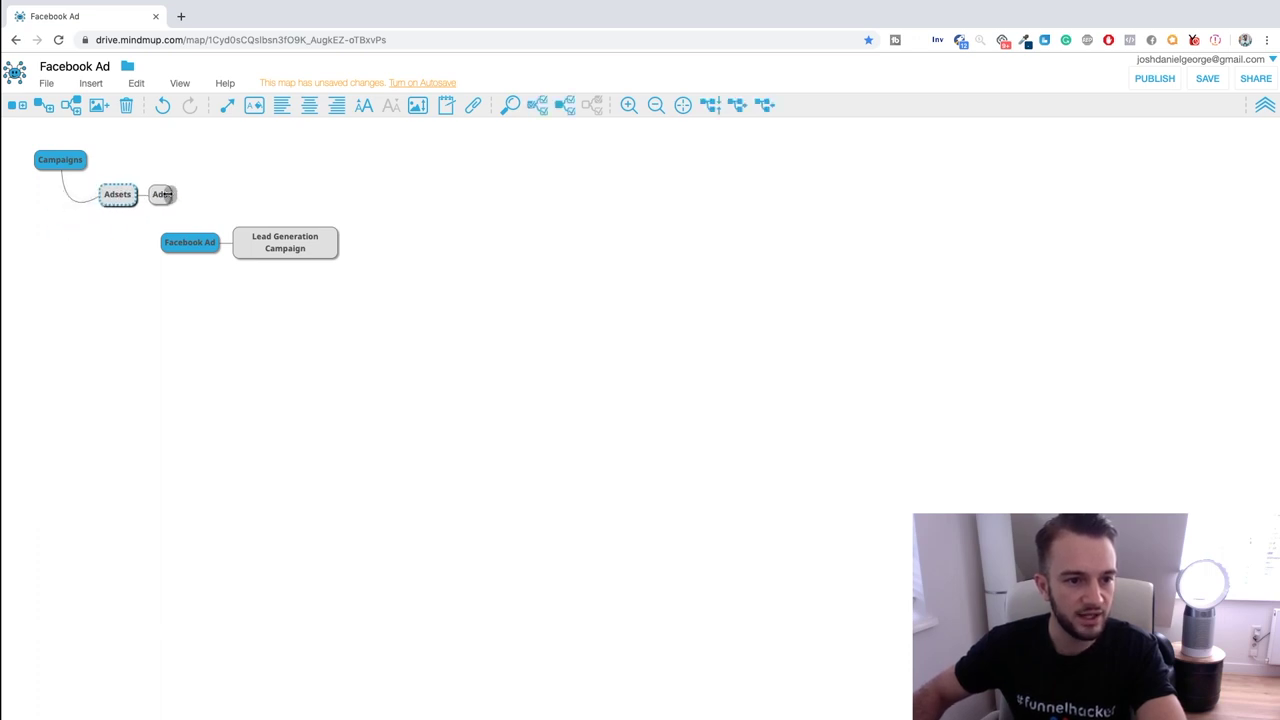
left_click_drag(185, 197, 63, 251)
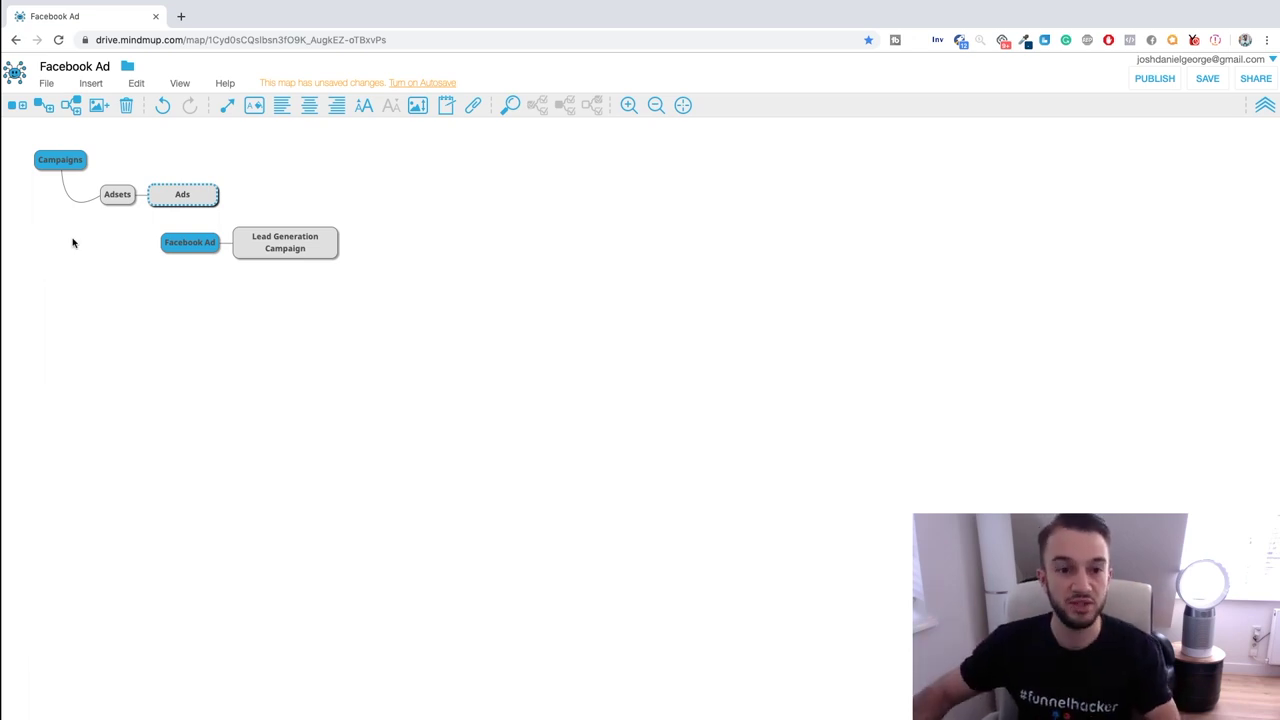
left_click_drag(114, 194, 132, 162)
left_click(178, 163)
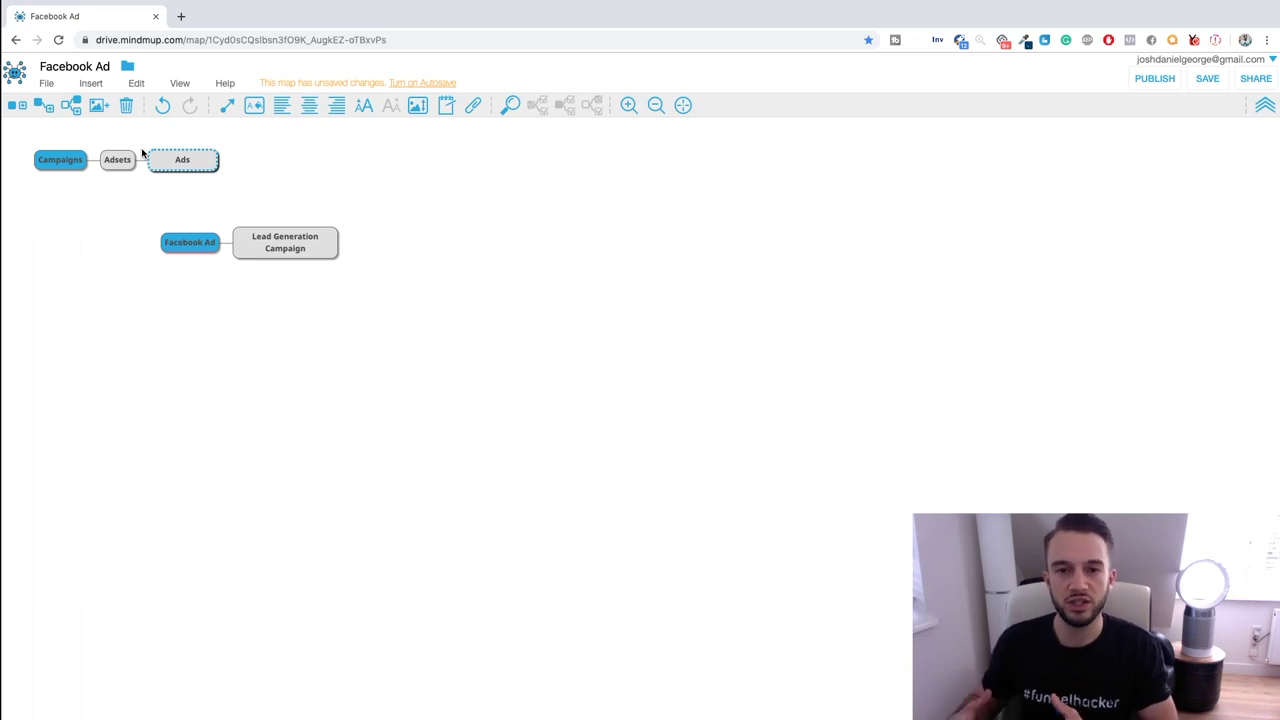
- Add a child node reading "Gather Information" to the Lead Generation Campaign node
left_click(62, 161)
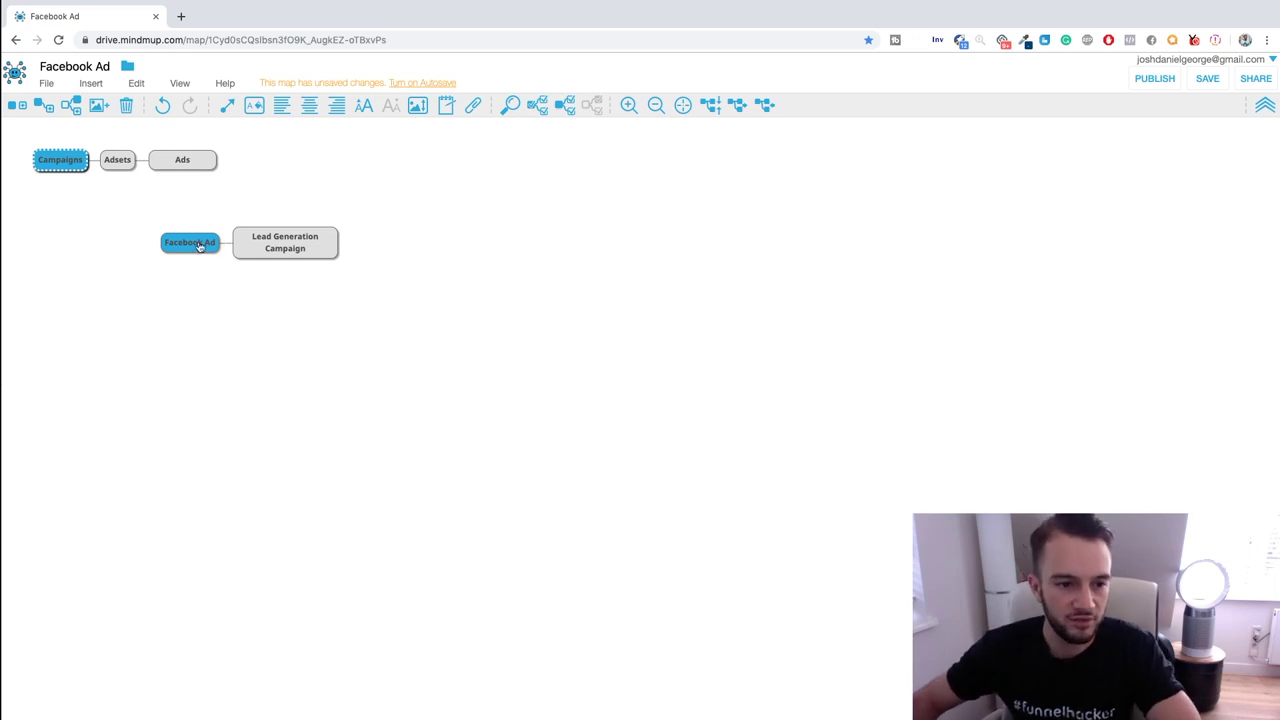
left_click(295, 249)
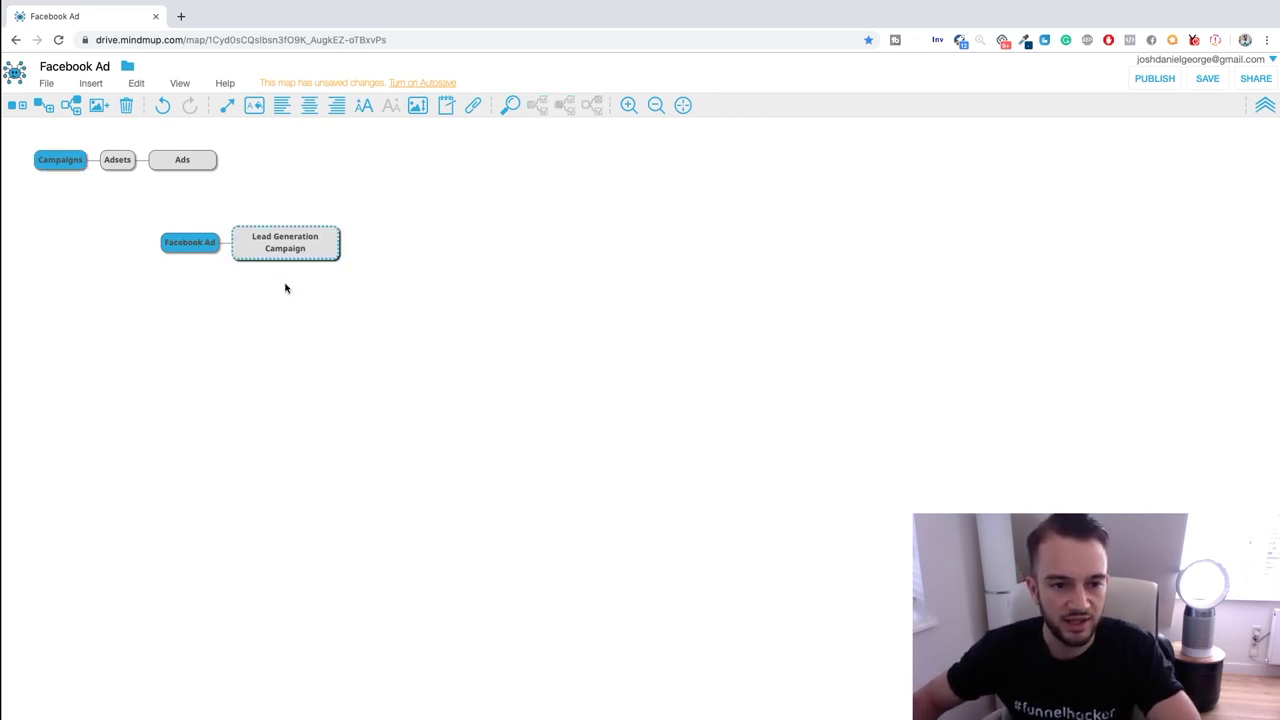
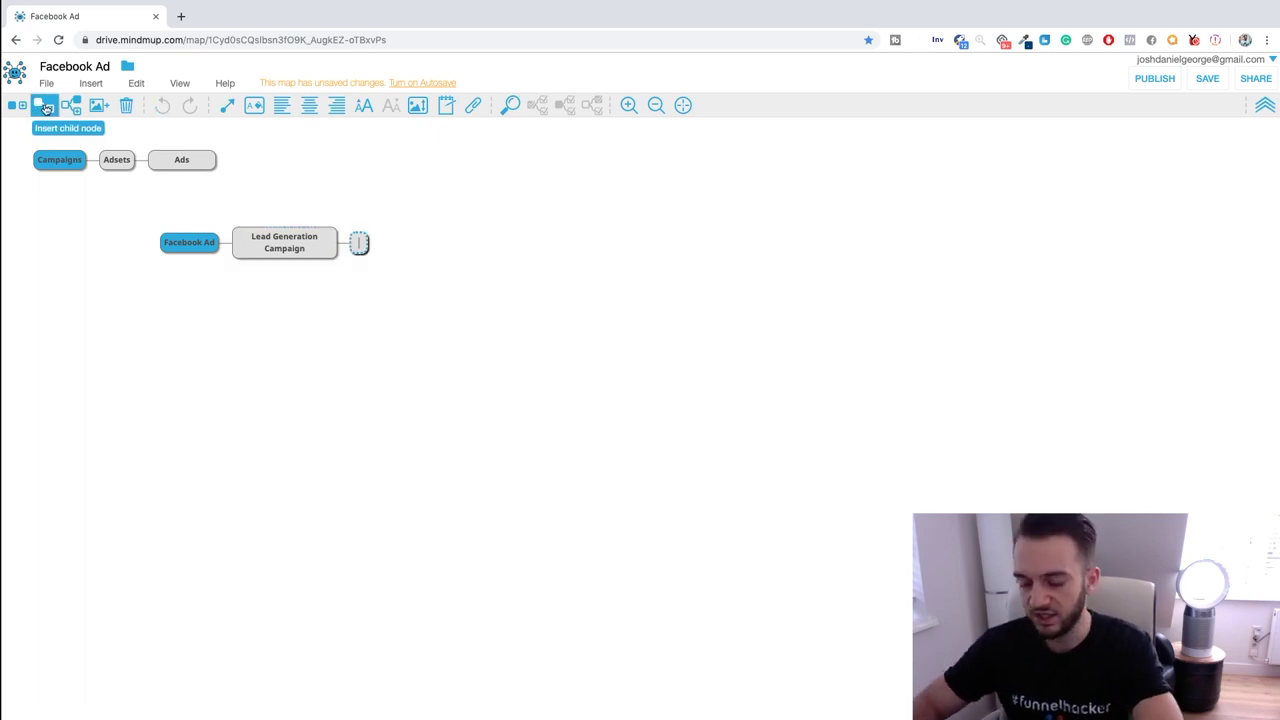
type("Ga")
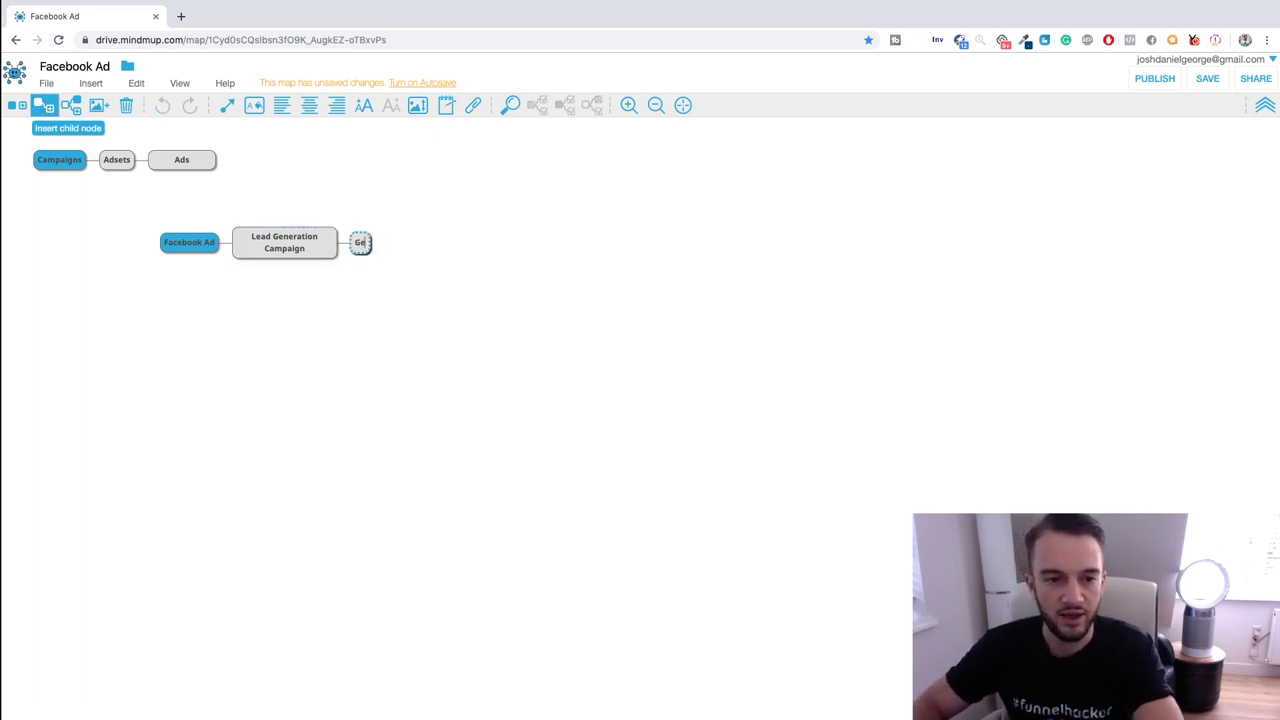
type("ther Information")
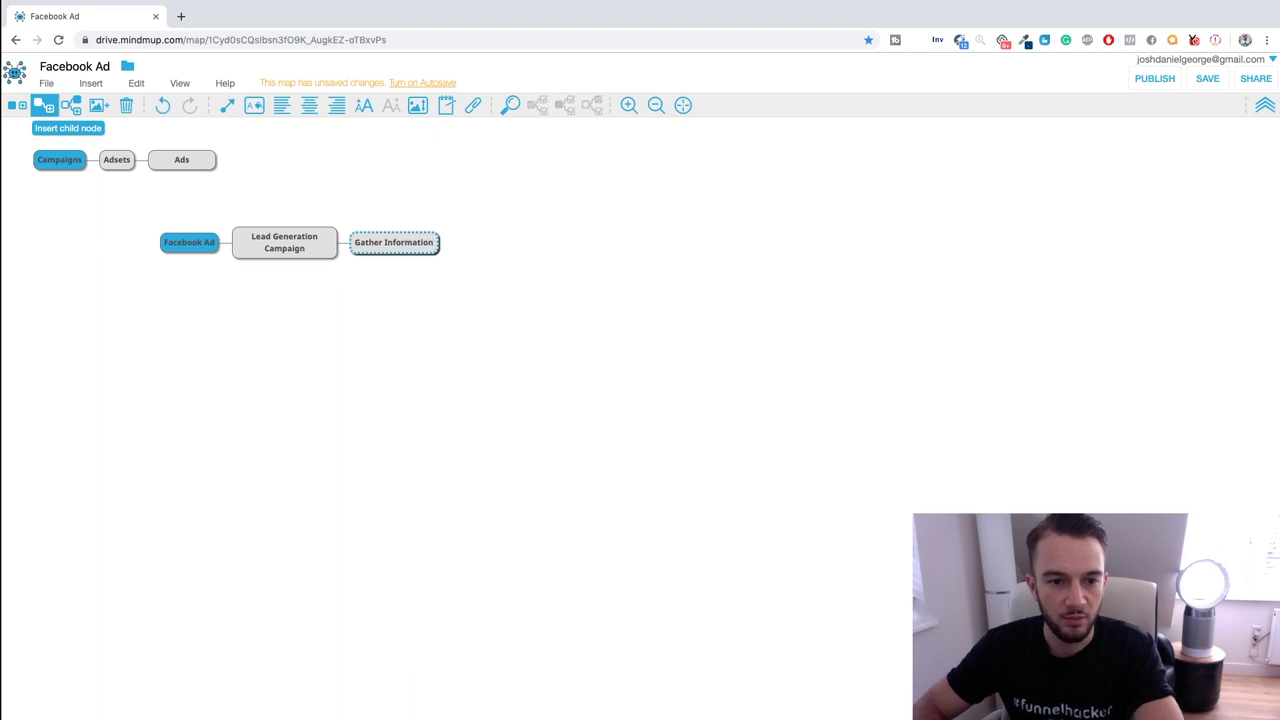
- Change the text of the node after Lead Generation Campaign to "Gather info" and reduce its font size to match the other nodes
key("ctrl+z")
left_click(362, 243)
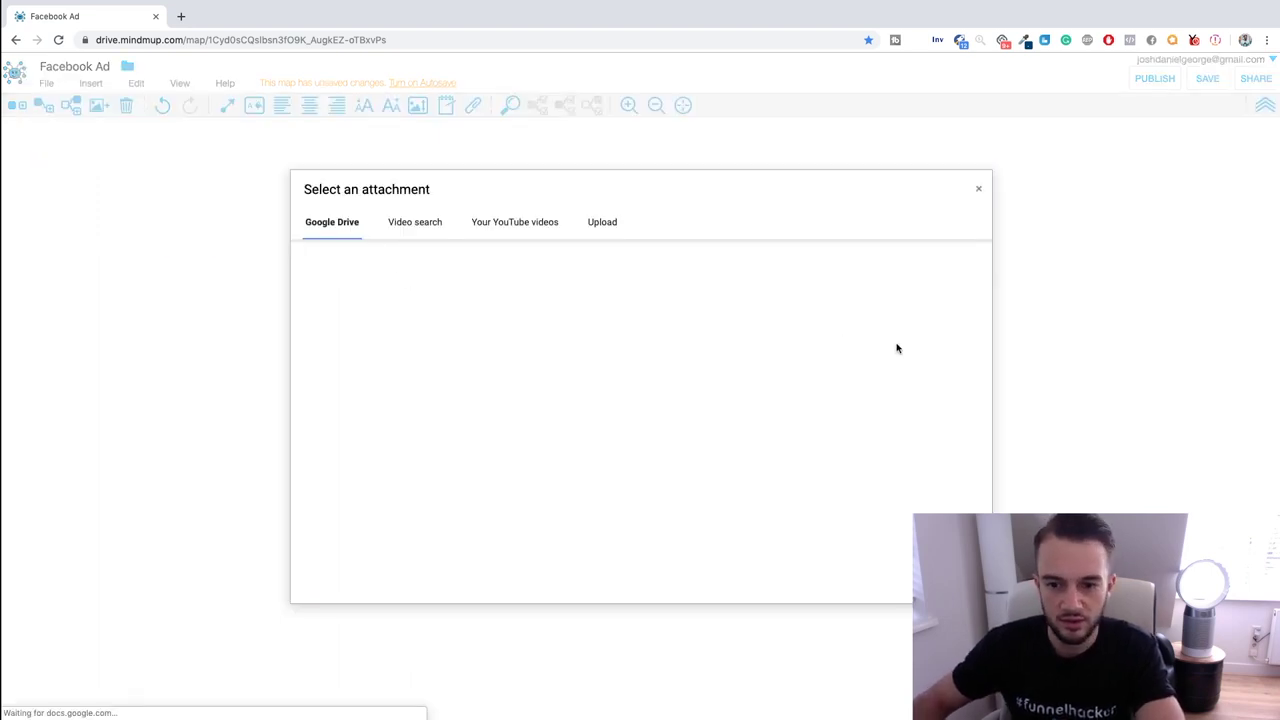
left_click(976, 190)
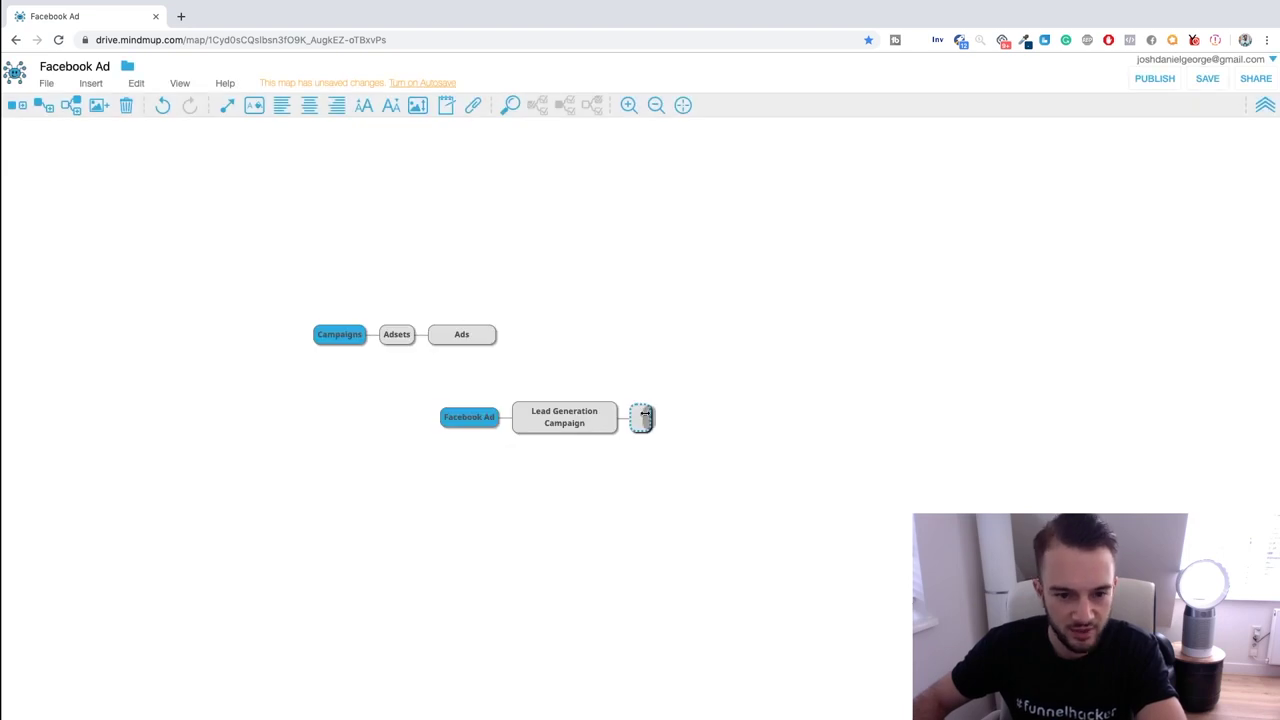
type("Gather info")
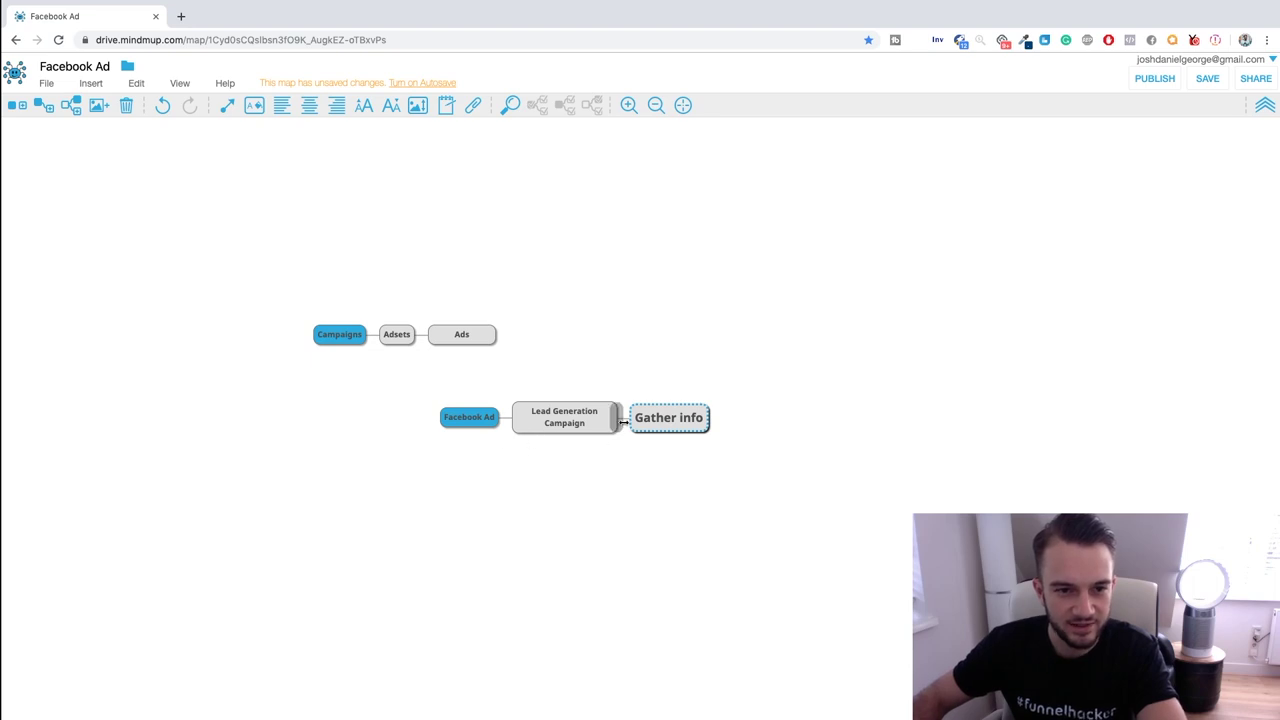
left_click(384, 112)
left_click(384, 112)
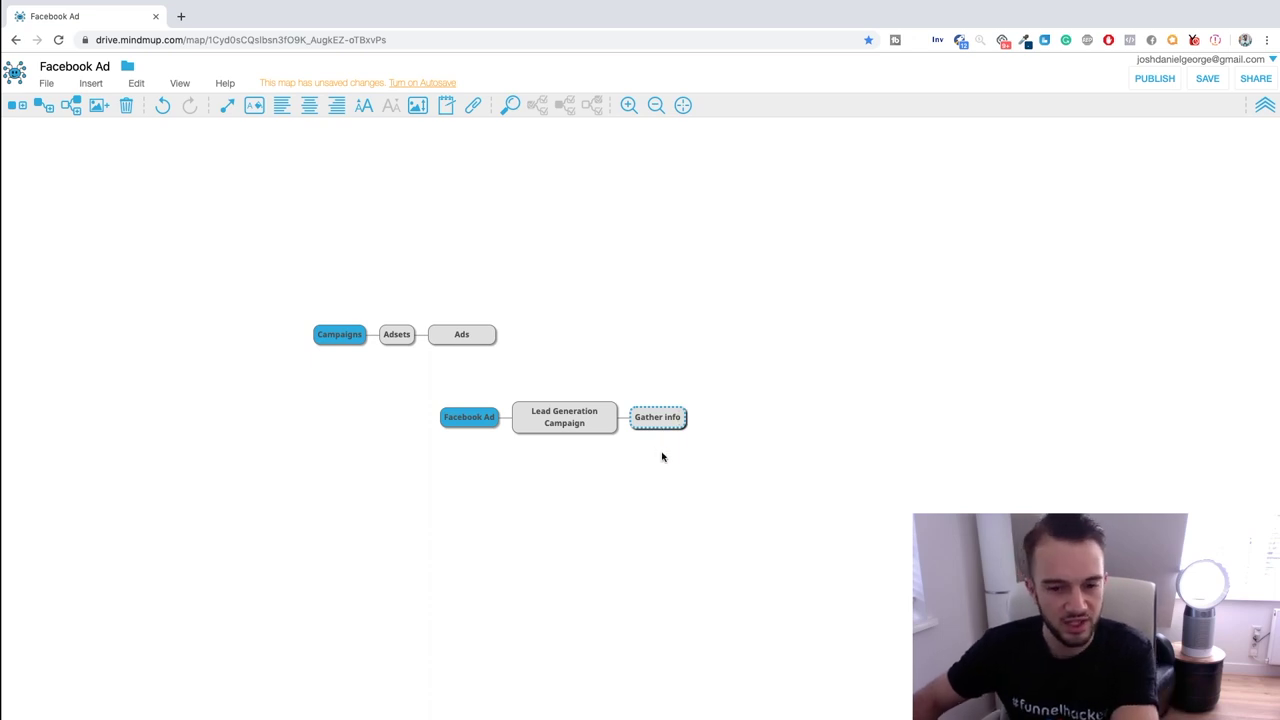
- Add a child node to Gather info with the lines "Name", "Telephone No." and "Email Address"
left_click(68, 110)
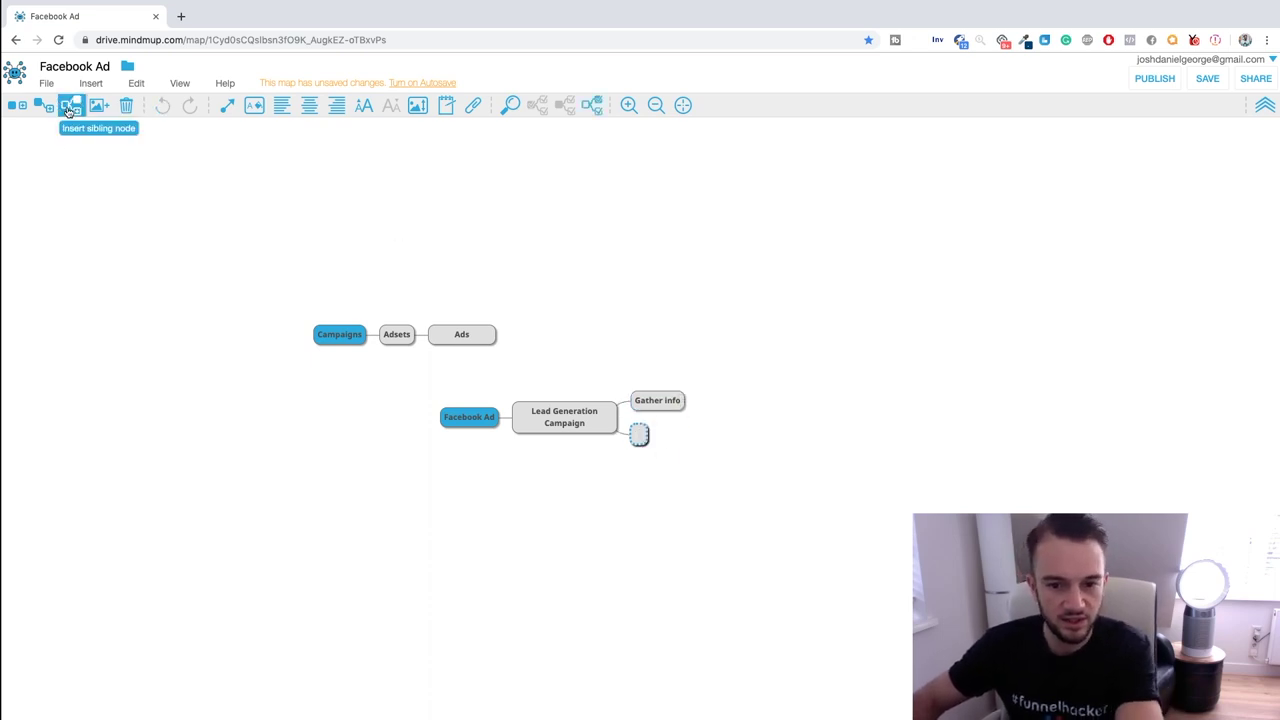
left_click(43, 106)
type("Name")
key("shift+Return")
type("Telephone No.")
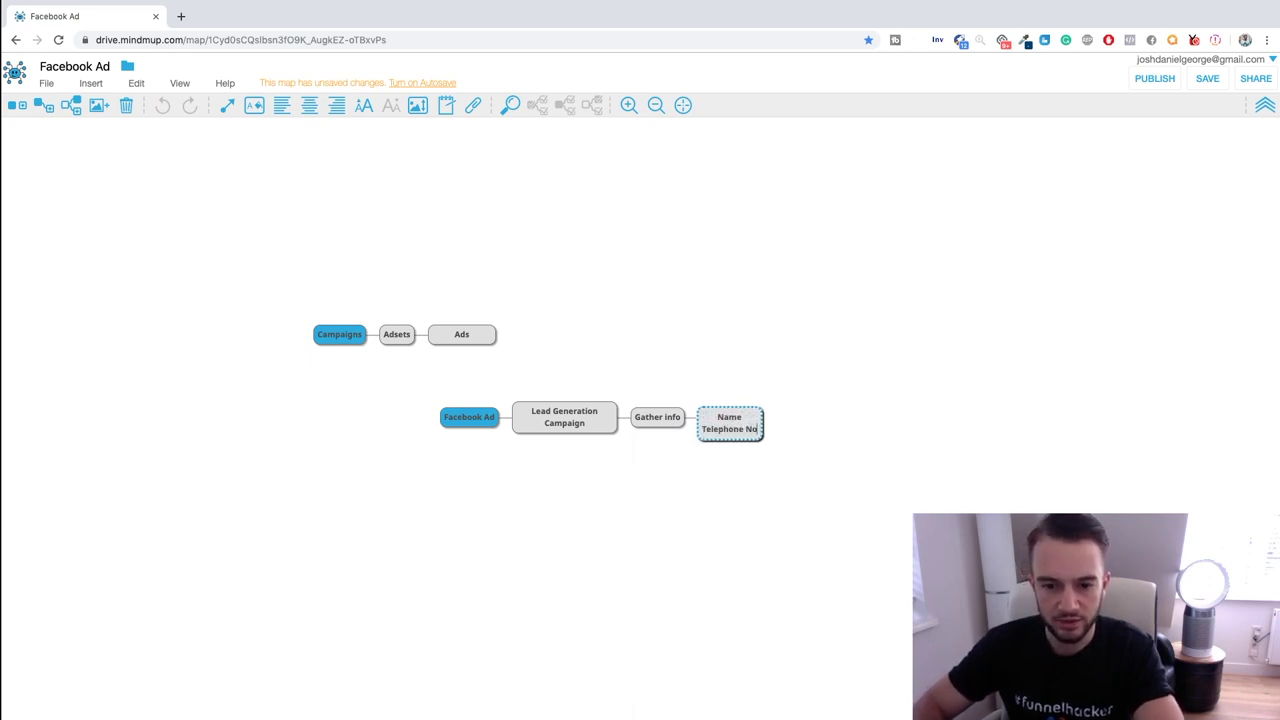
key("shift+Return")
type("Email Address")
key("Return")
- Move the Campaigns branch up and farther away from the Facebook Ad branch
left_click_drag(762, 432, 667, 354)
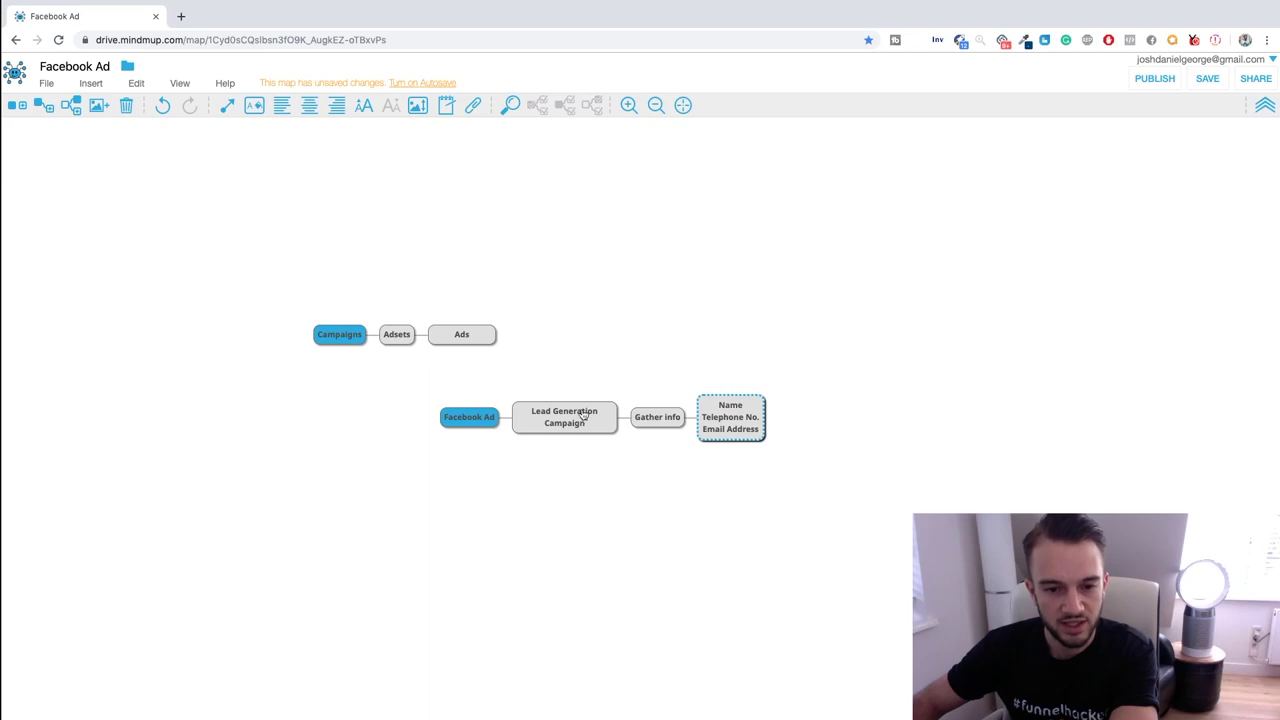
left_click_drag(333, 338, 302, 241)
- Add a child node reading "Ad account of the Client" to Facebook Ad and place it above and to the left of its parent
left_click(466, 420)
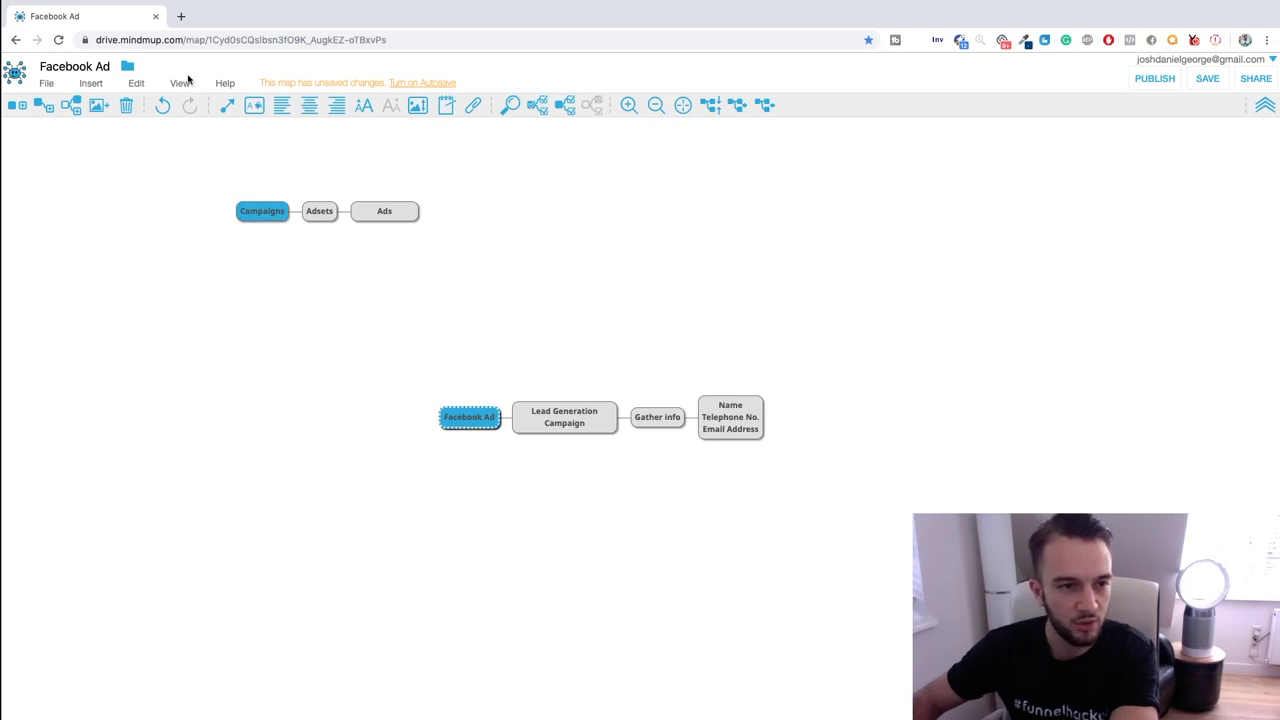
left_click(45, 105)
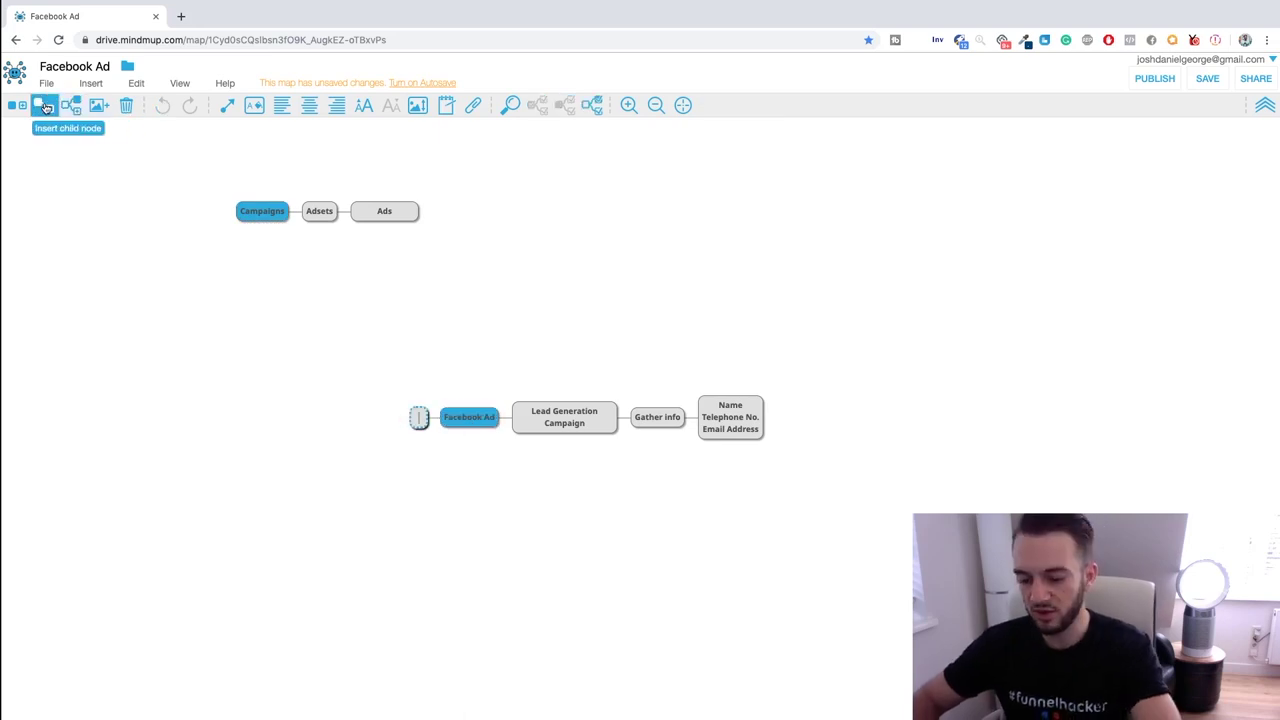
type("Ad account of the client")
key("Return")
left_click_drag(410, 417, 460, 346)
- Add a child node reading "Clients Credit Card" to the Ad account of the Client node
left_click(68, 108)
type("c")
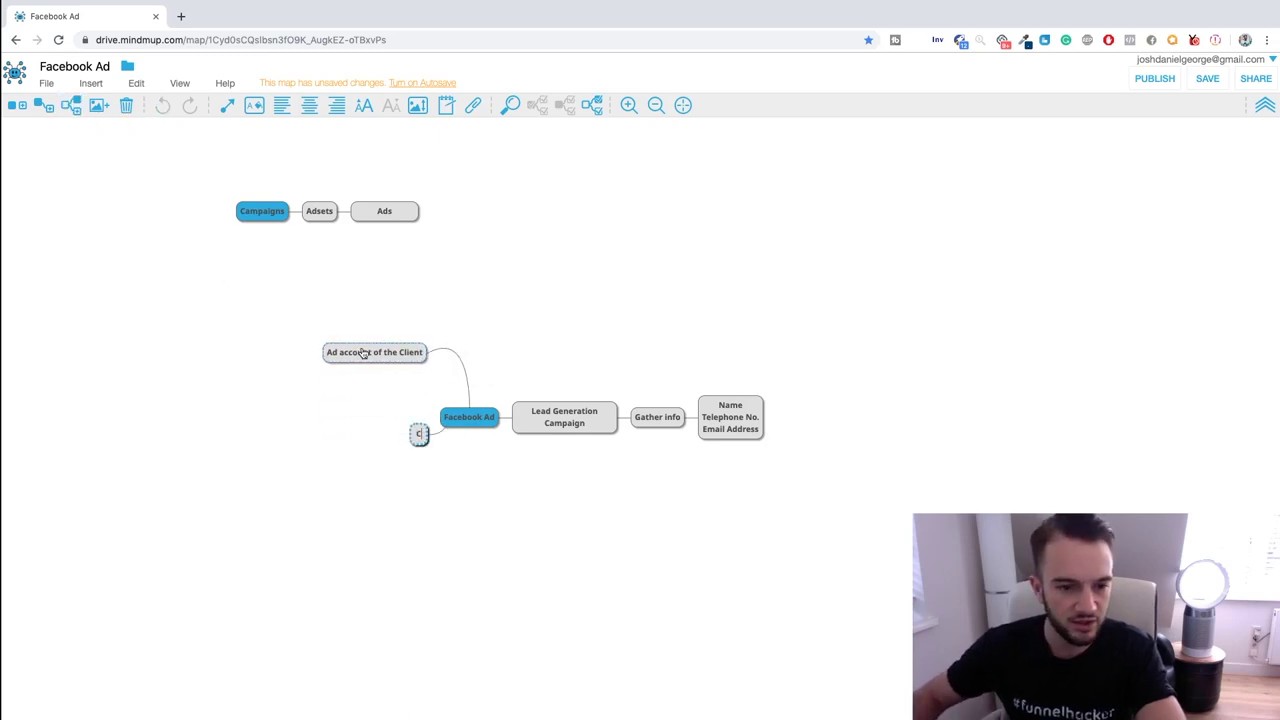
left_click(45, 108)
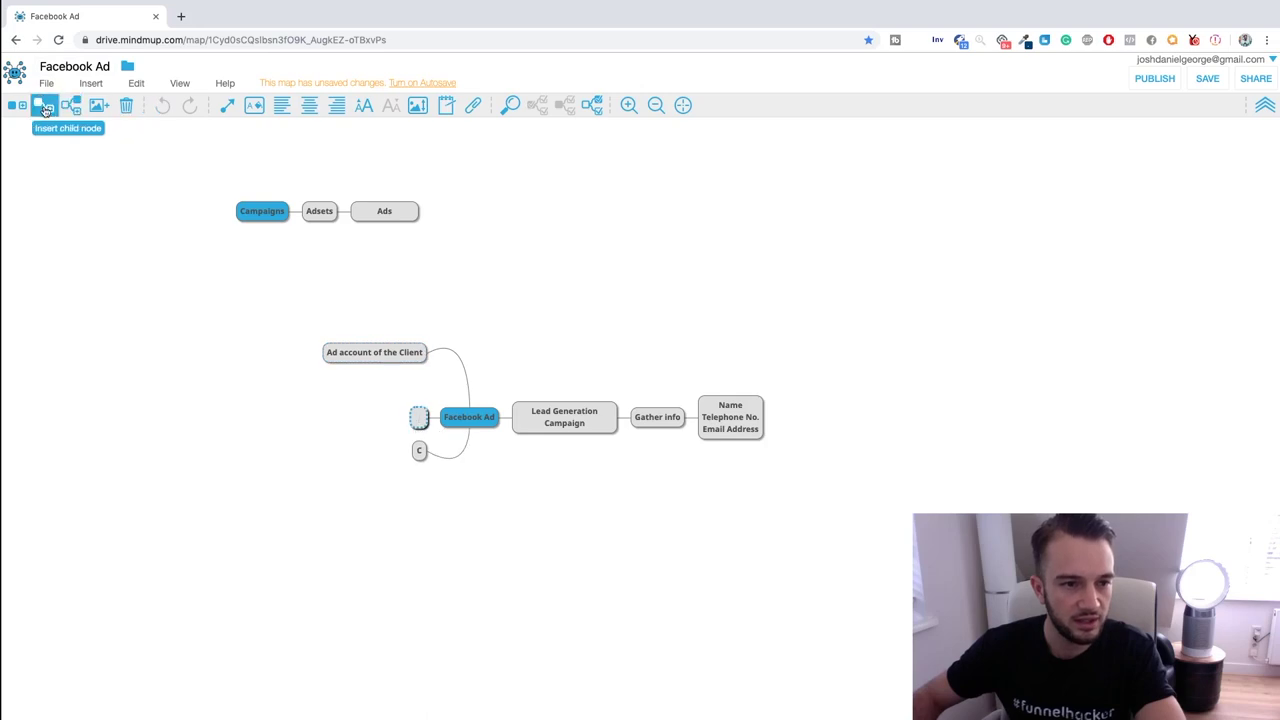
type("Clients Credit Card")
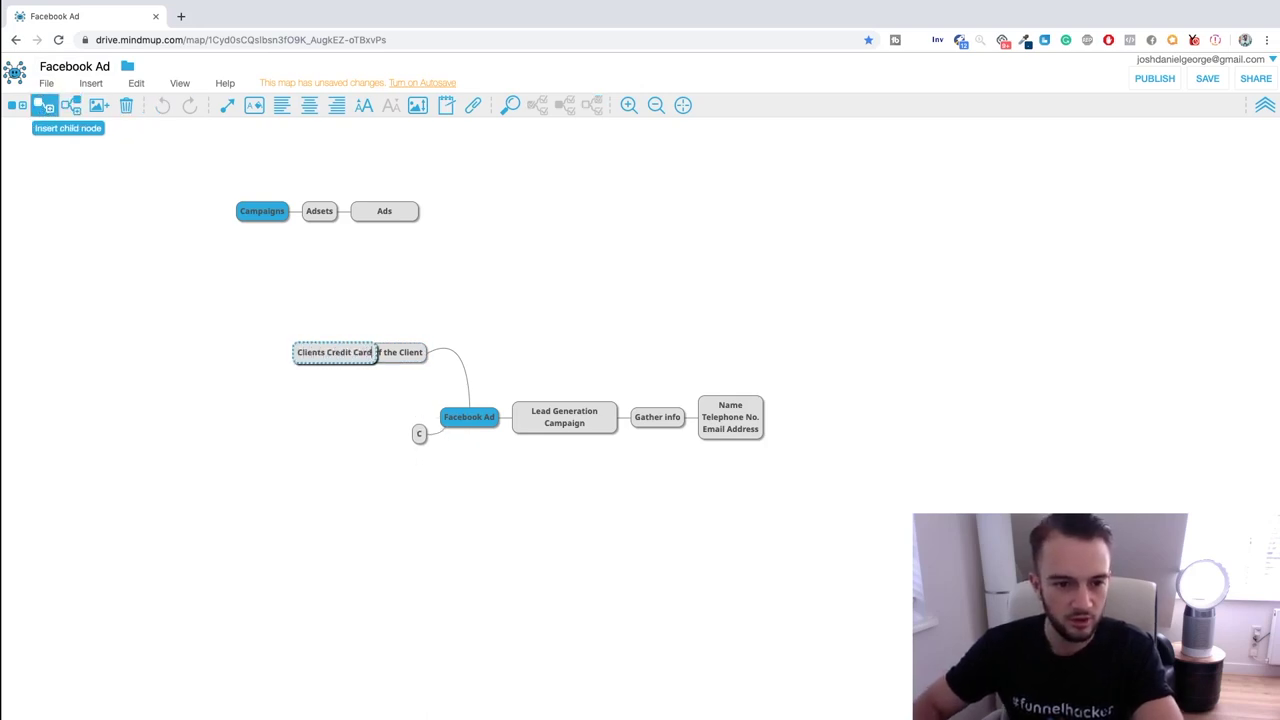
key("Return")
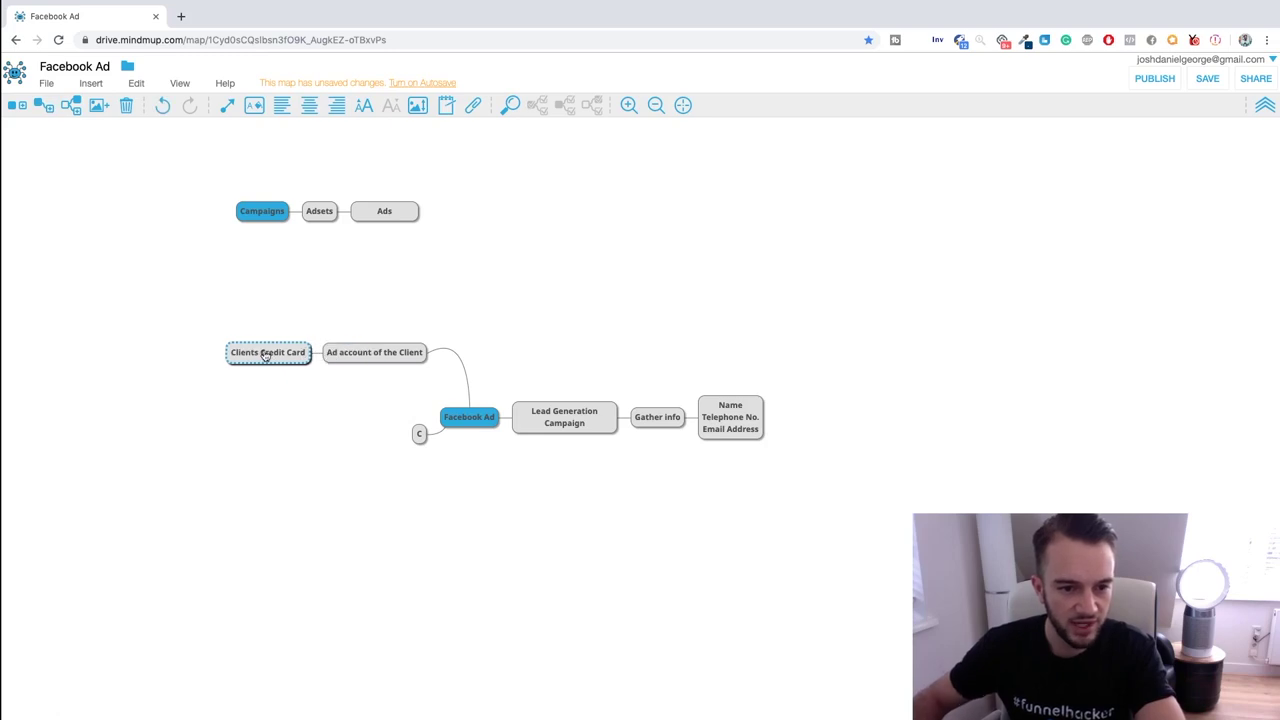
- Add a child node reading "Clients Business Facebook Page" to Ad account of the Client and place it above Clients Credit Card
left_click(348, 358)
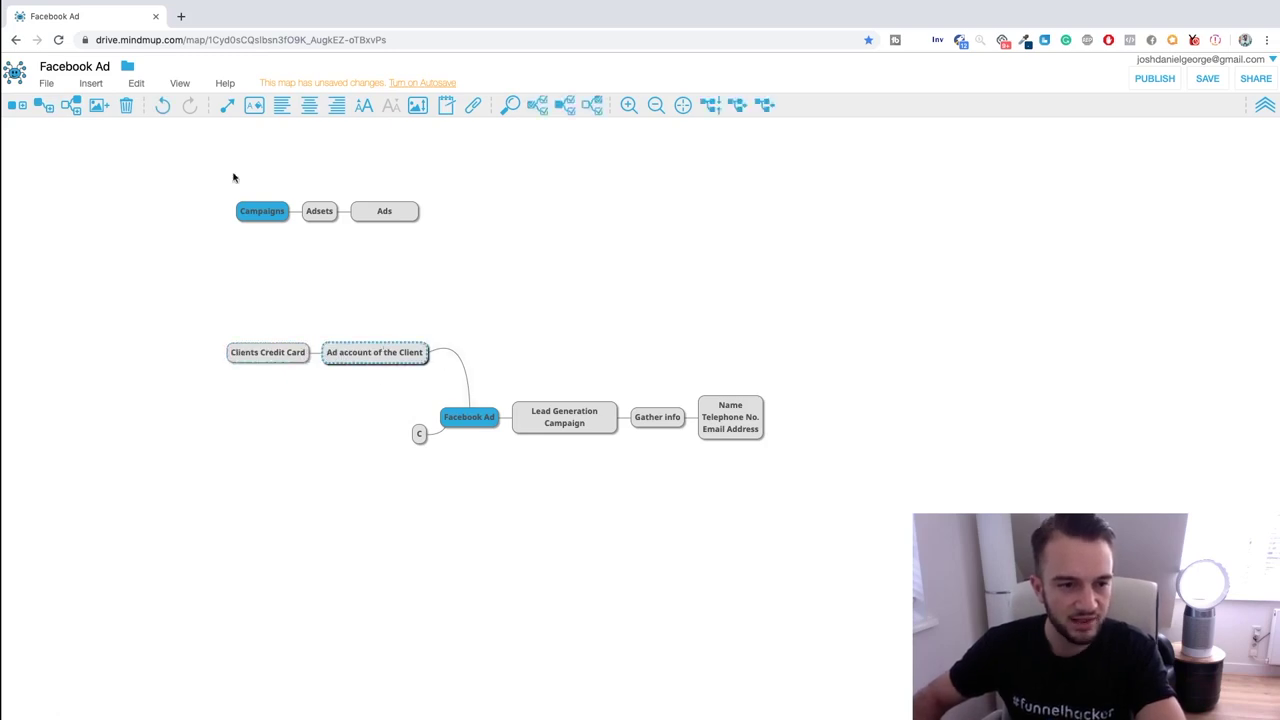
left_click(43, 105)
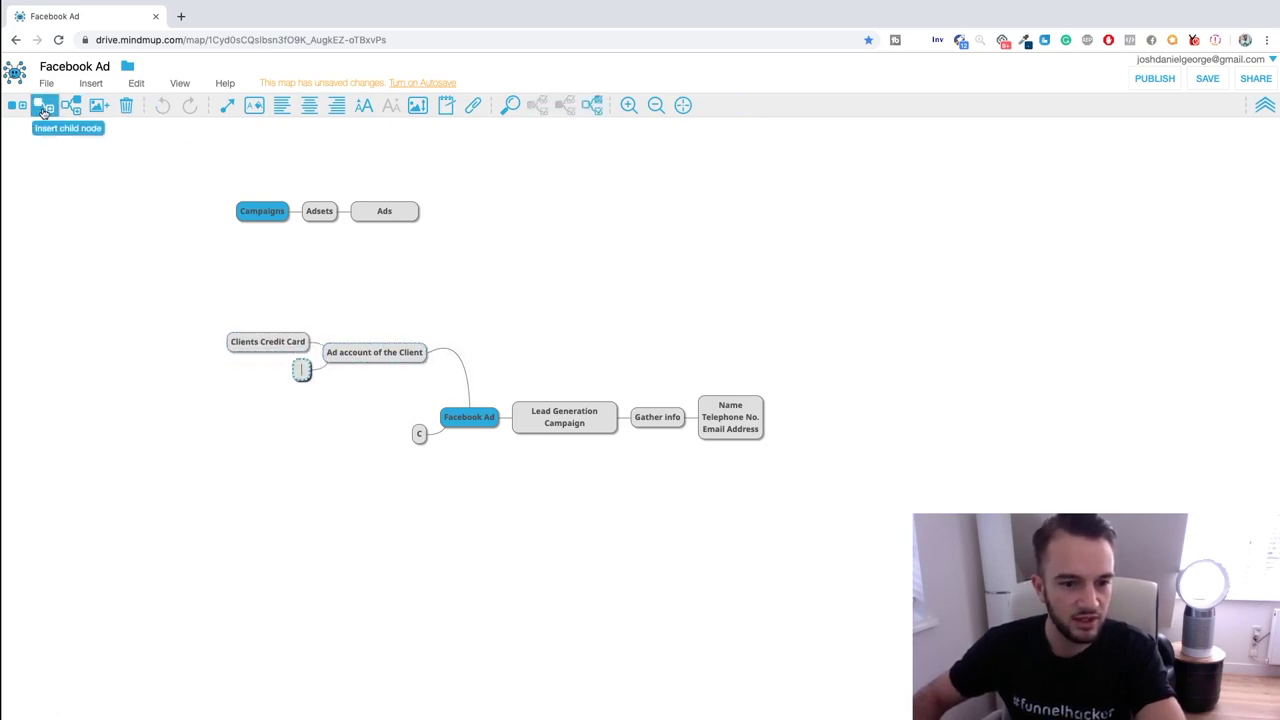
left_click(363, 356)
left_click(40, 106)
type("Clients Bus")
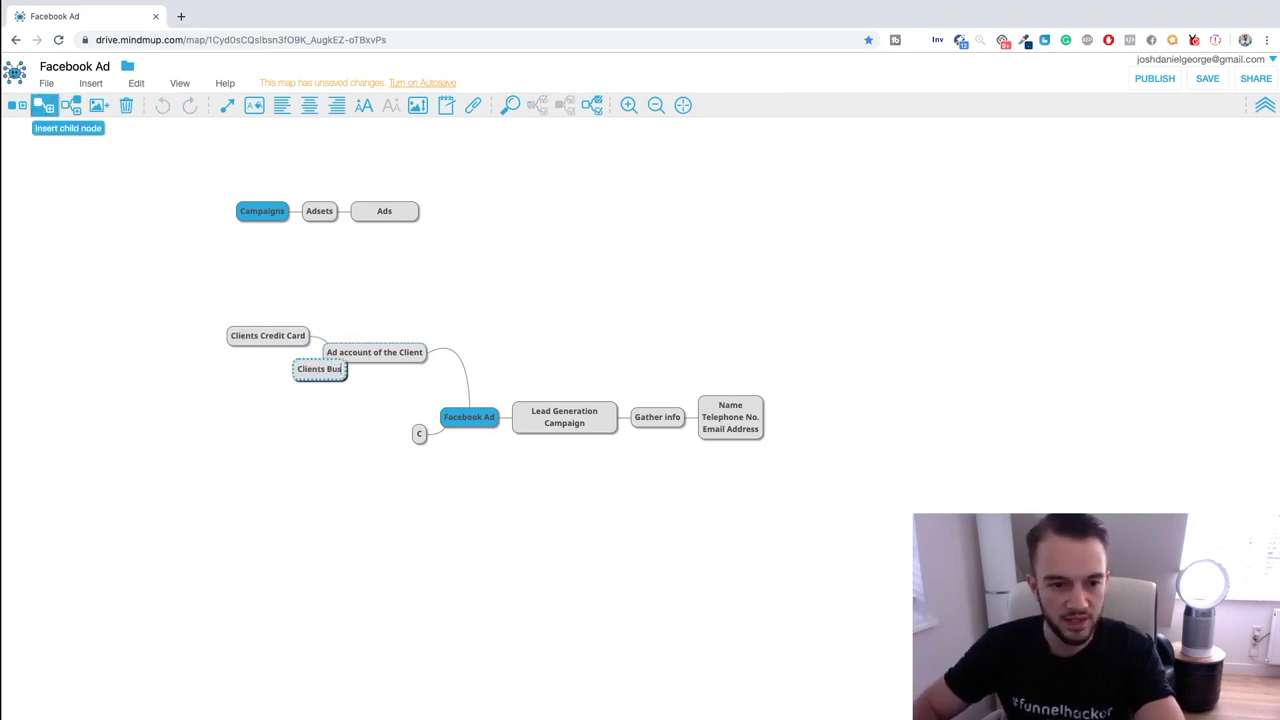
type("iness Facebook Page")
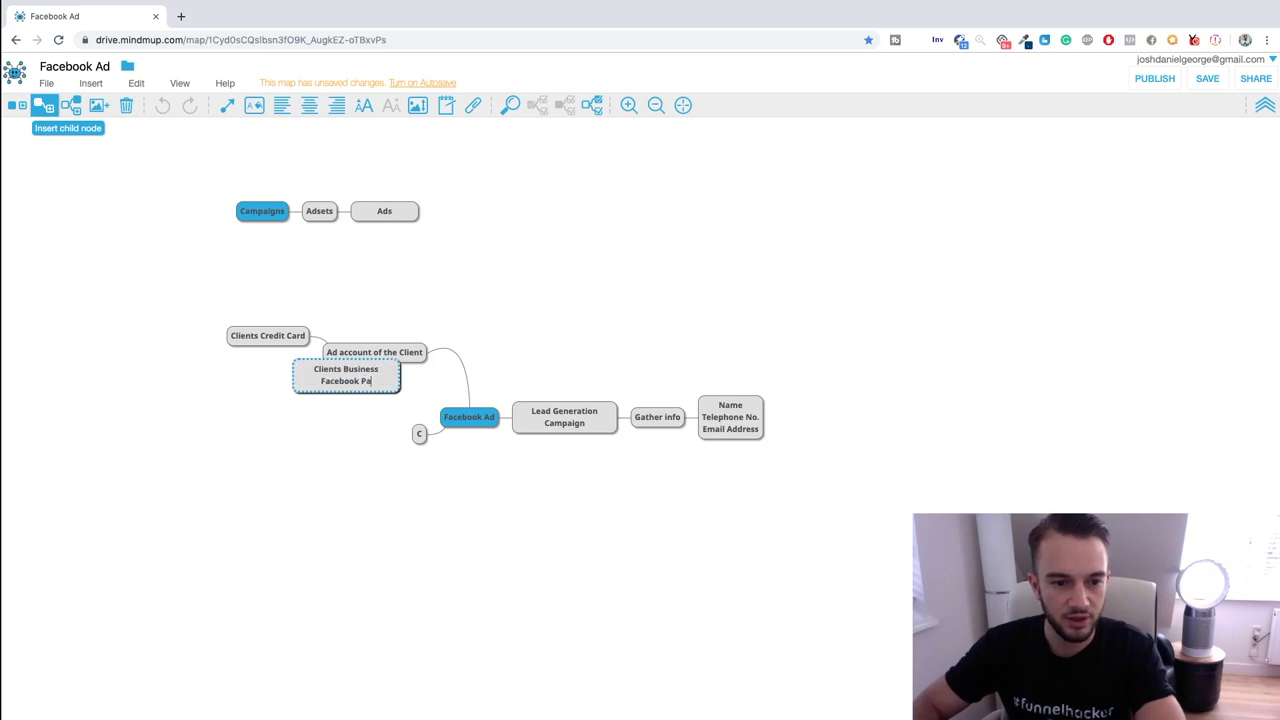
key("Return")
left_click_drag(213, 363, 454, 302)
left_click_drag(277, 333, 504, 300)
left_click(381, 358)
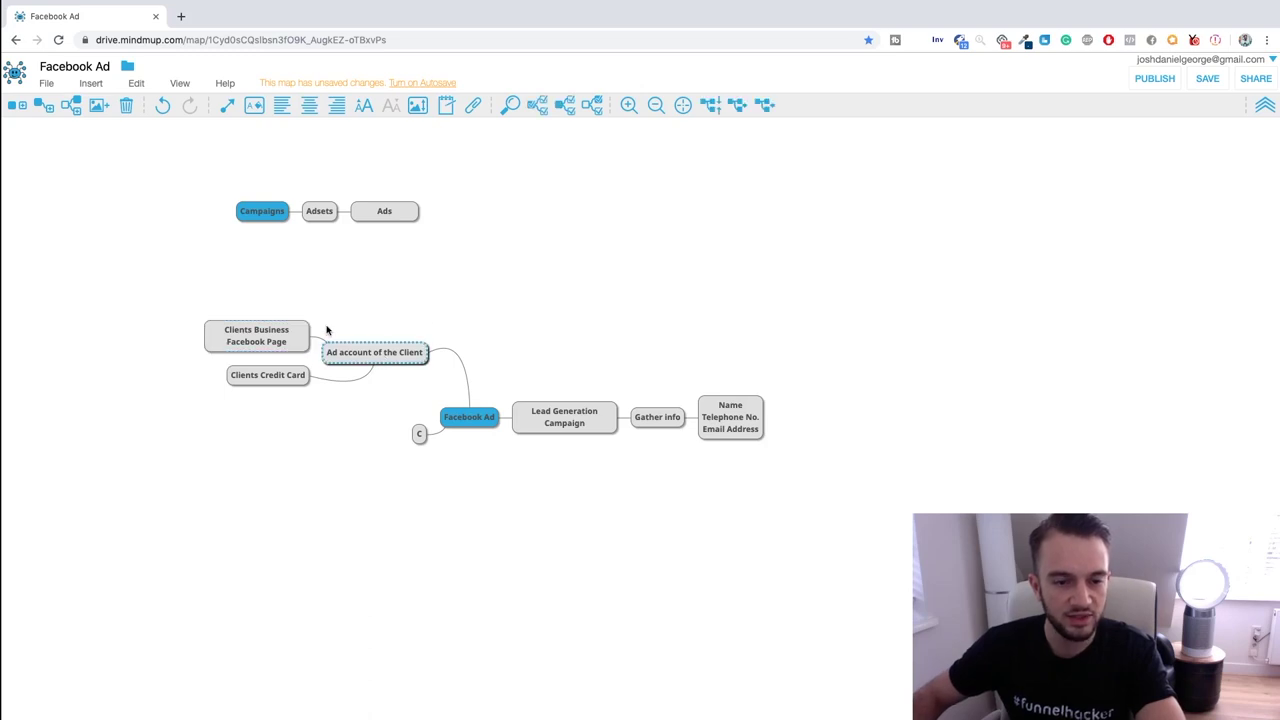
- Insert a root node reading "Facebook Business Manager" and place it above the Ad account of the Client node
left_click(272, 338)
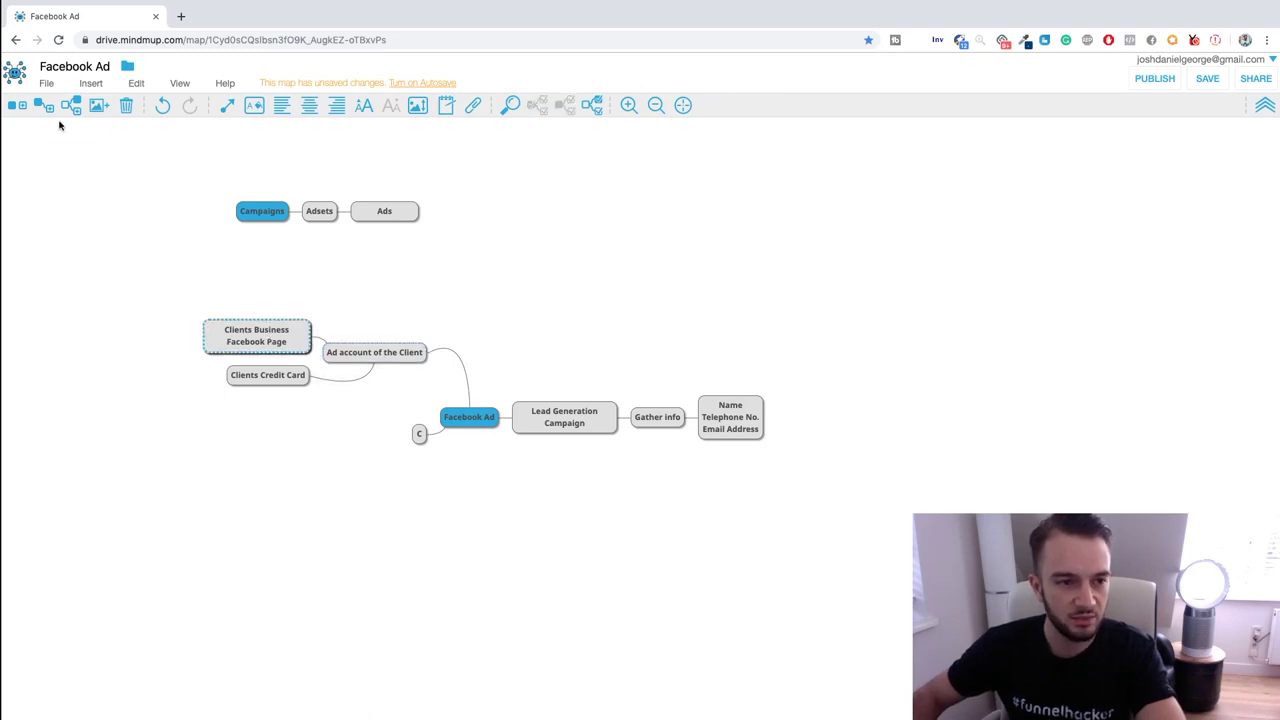
left_click(19, 113)
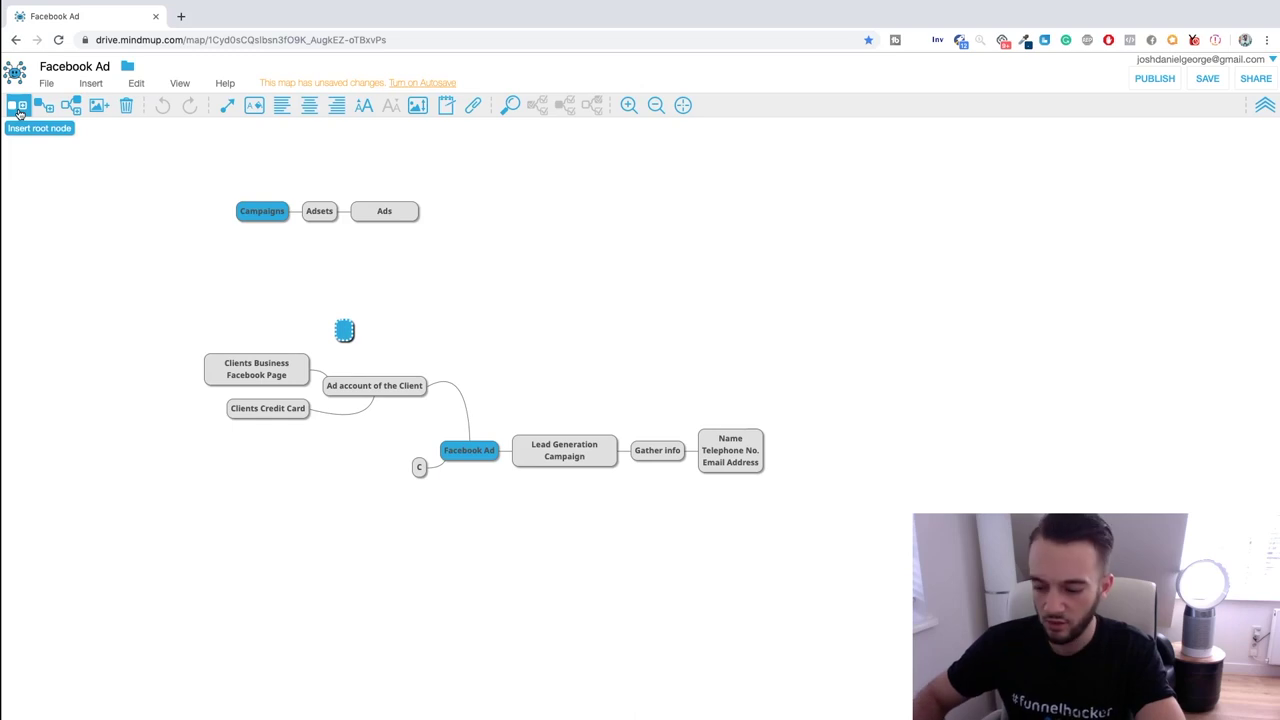
type("Bu")
type("dget")
key("ctrl+a")
type("Facebook Business Manager")
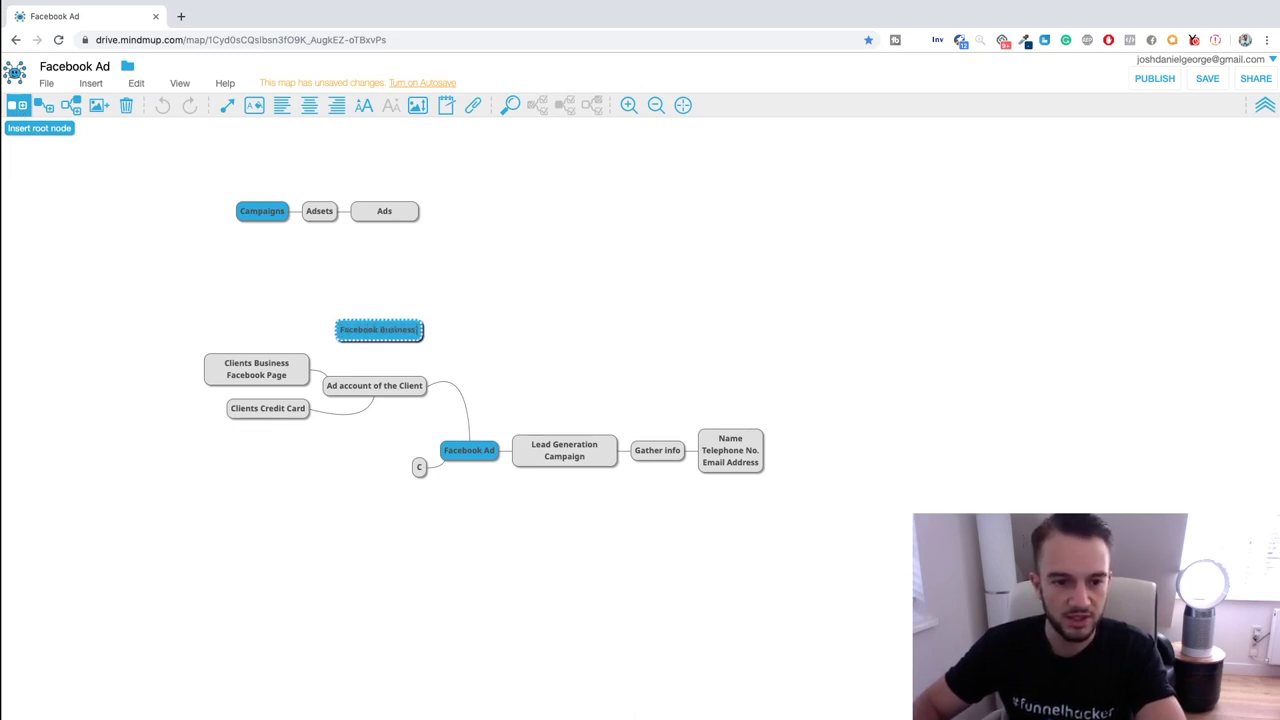
left_click(415, 339)
left_click_drag(415, 339, 431, 315)
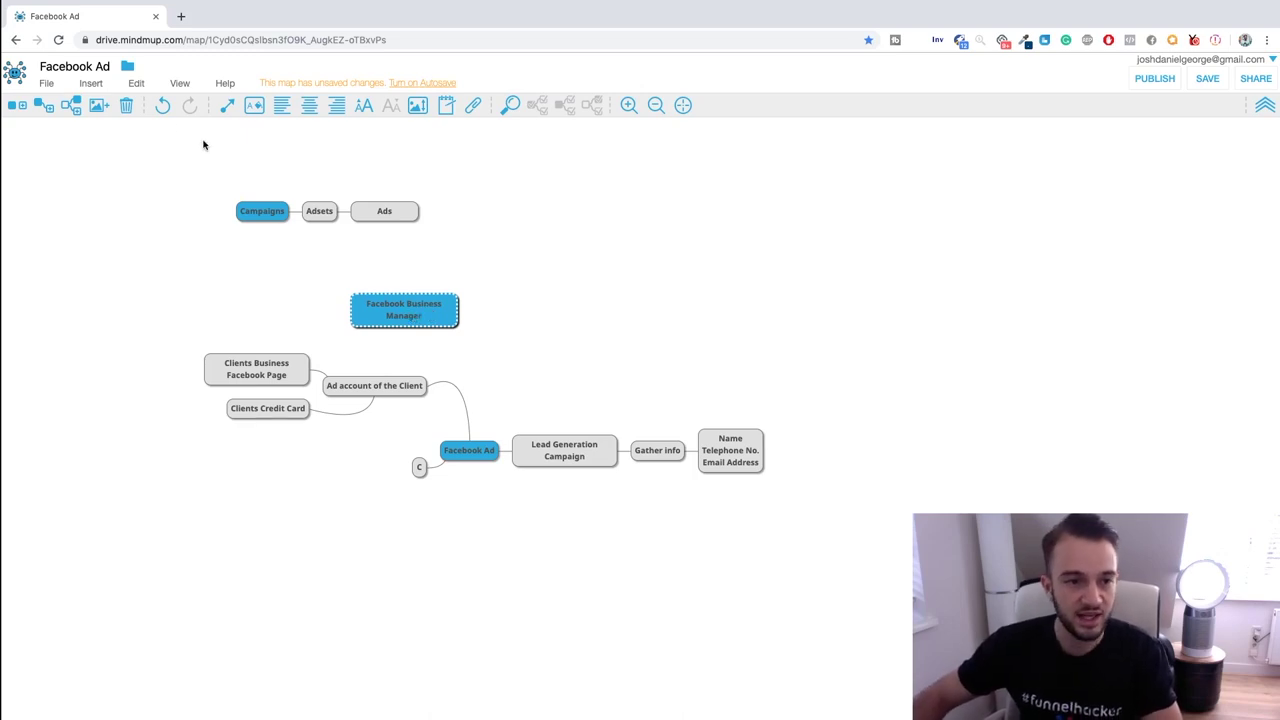
- Link Facebook Business Manager with arrows to the Ad account of the Client and Clients Business Facebook Page nodes
left_click(227, 105)
left_click(395, 387)
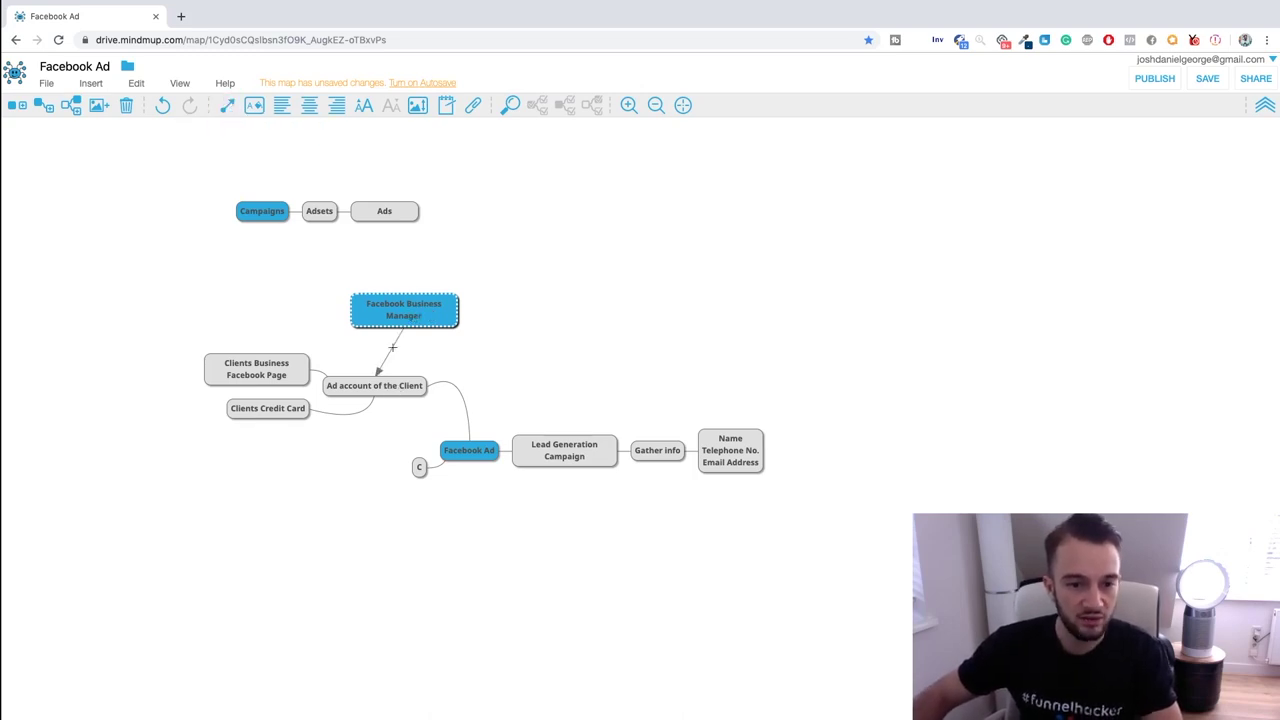
left_click(227, 105)
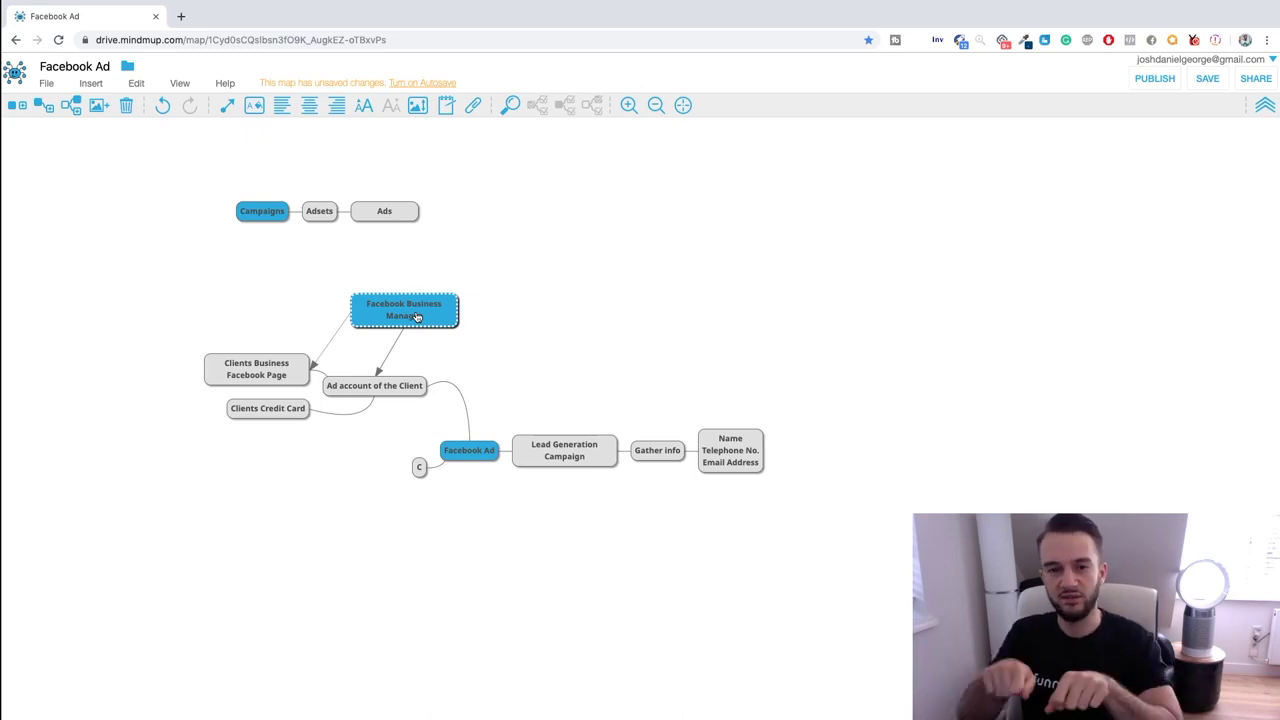
left_click(376, 394)
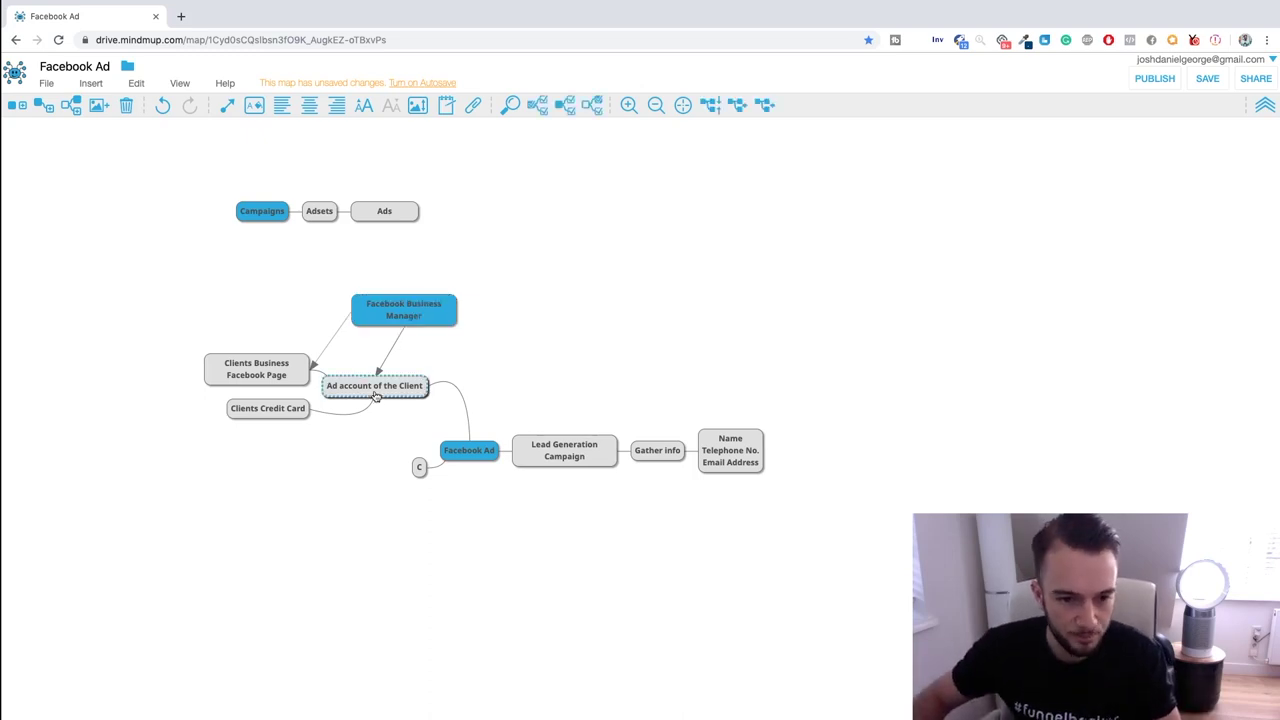
- Add a child node reading "Client 1" to Facebook Business Manager and move that branch up and to the right
left_click(405, 318)
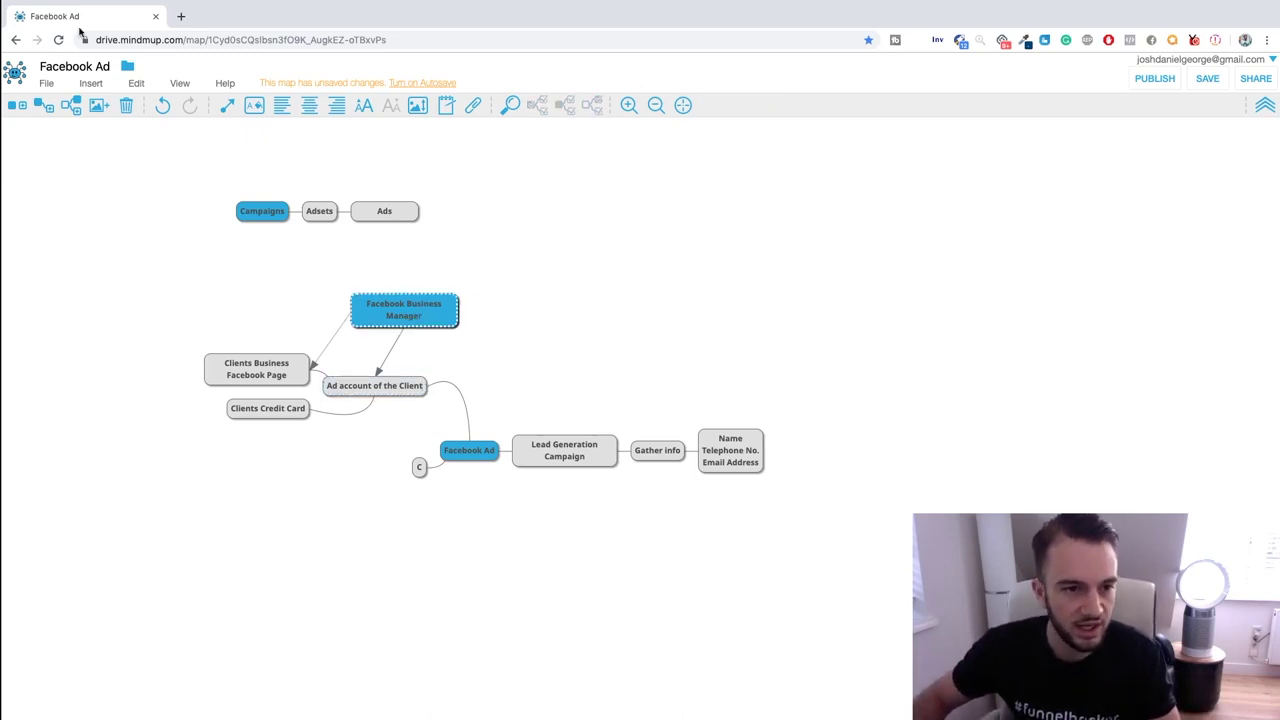
left_click(42, 108)
type("Client 1")
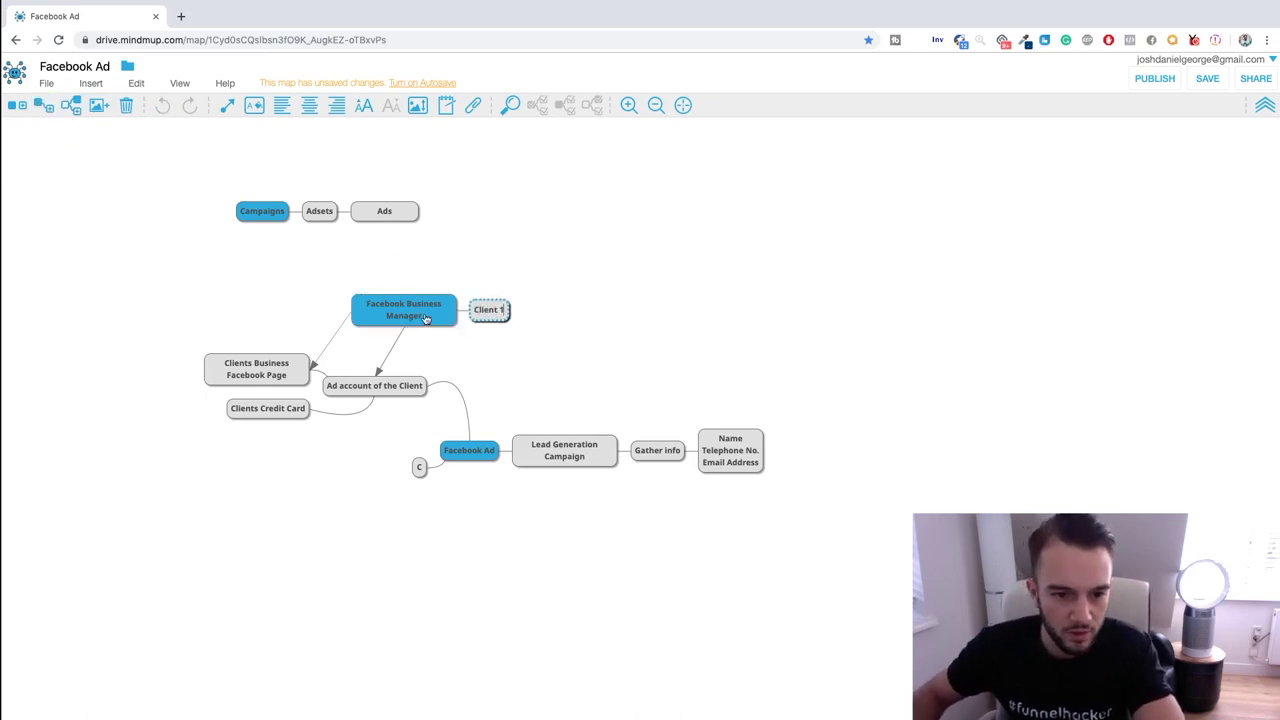
left_click(425, 318)
left_click_drag(557, 263, 452, 318)
- Remove the two arrow links running from Facebook Business Manager to the client's ad account and business page nodes
left_click(403, 389)
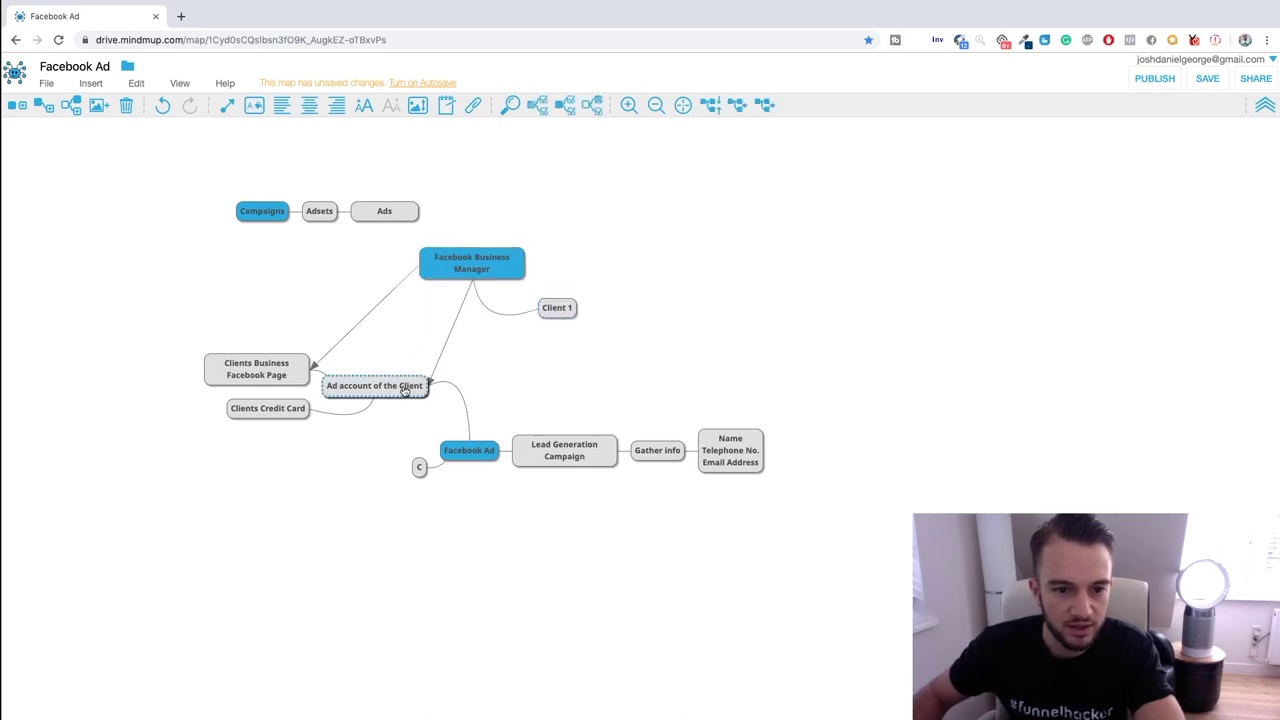
left_click(445, 335)
key("Delete")
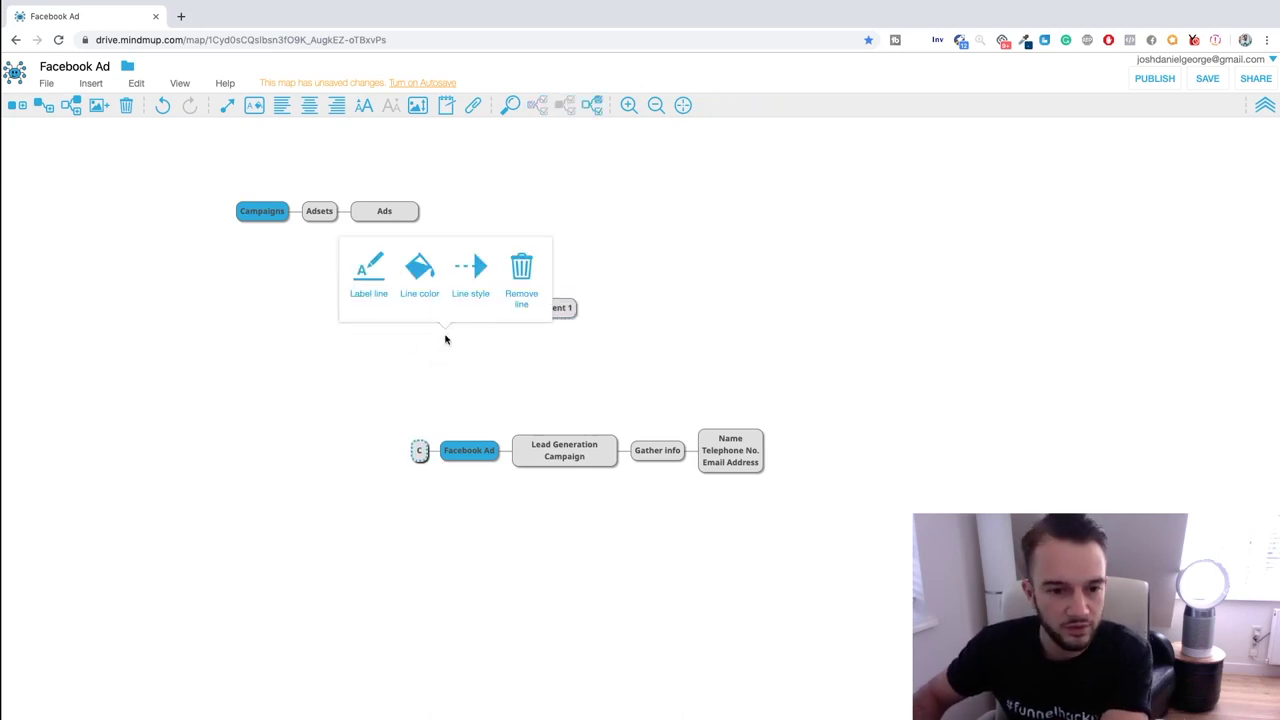
key("super+z")
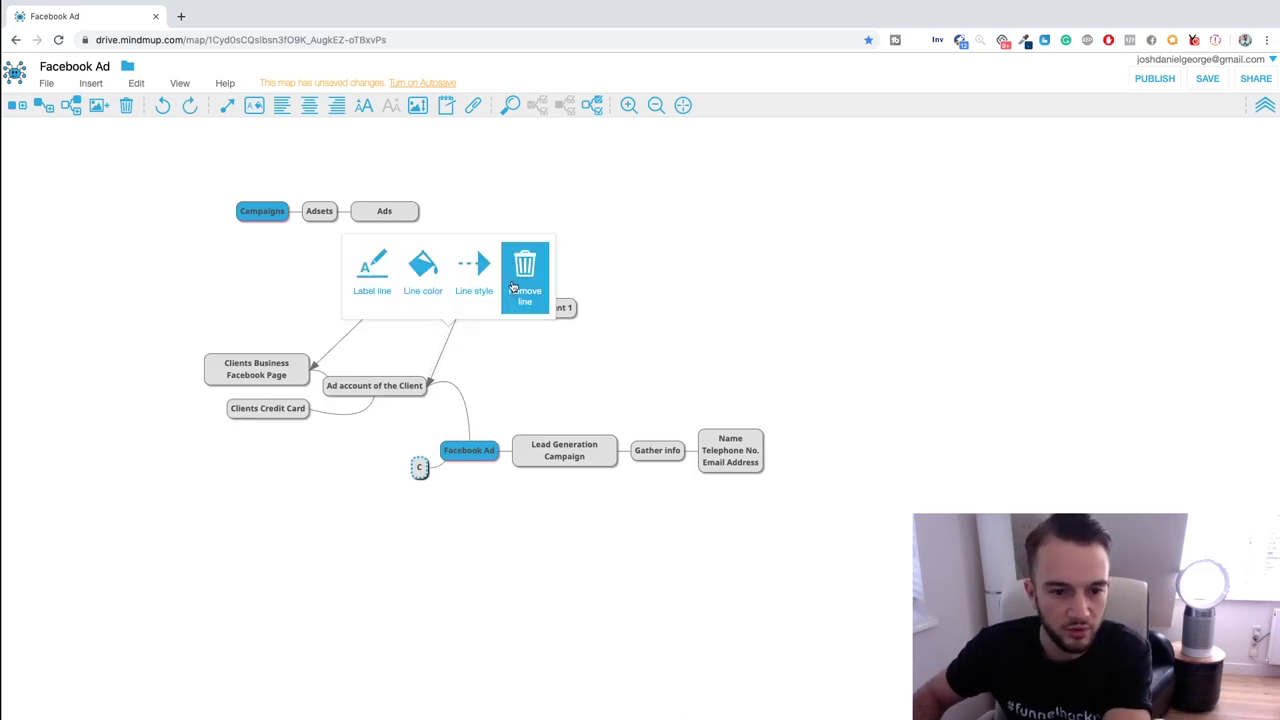
left_click(366, 314)
left_click(443, 255)
- Place Client 1 below and left of its parent and link it with arrows to Ad account of the Client and Clients Business Facebook Page
left_click_drag(557, 307, 389, 322)
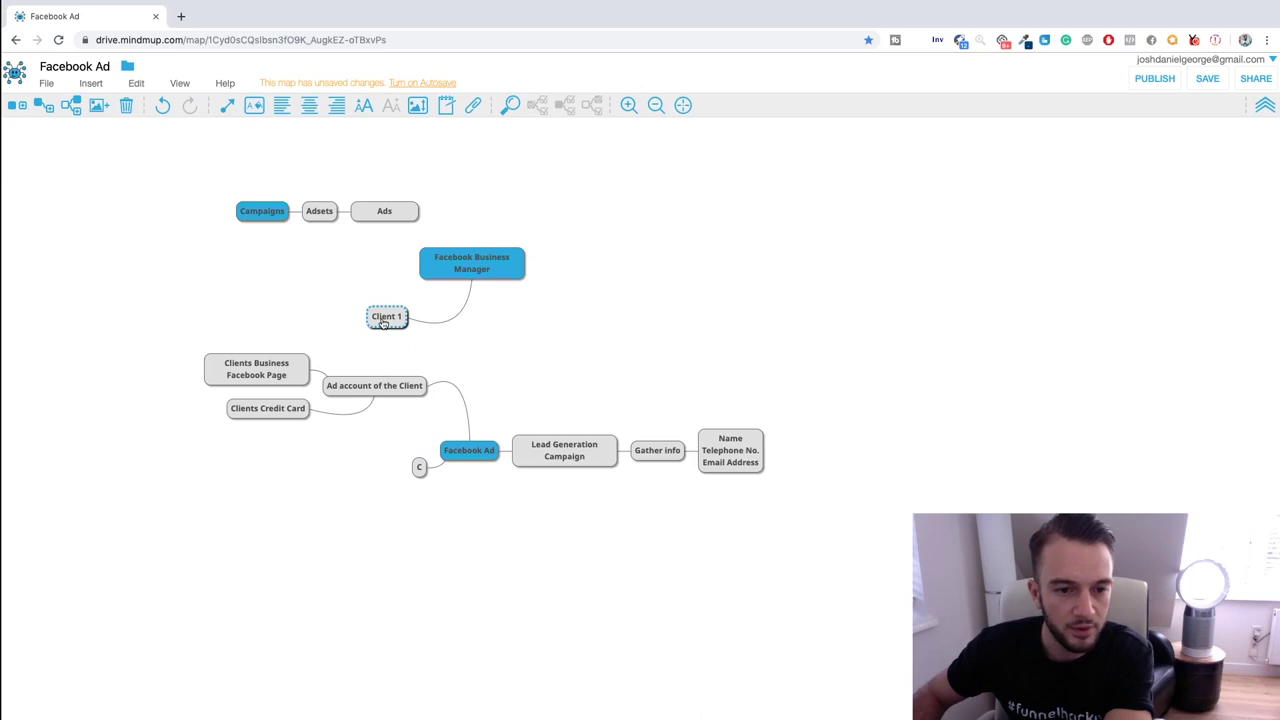
left_click(227, 105)
left_click(383, 390)
left_click(227, 105)
left_click(268, 373)
- Add a second child node reading "Client 2" to Facebook Business Manager
left_click(485, 264)
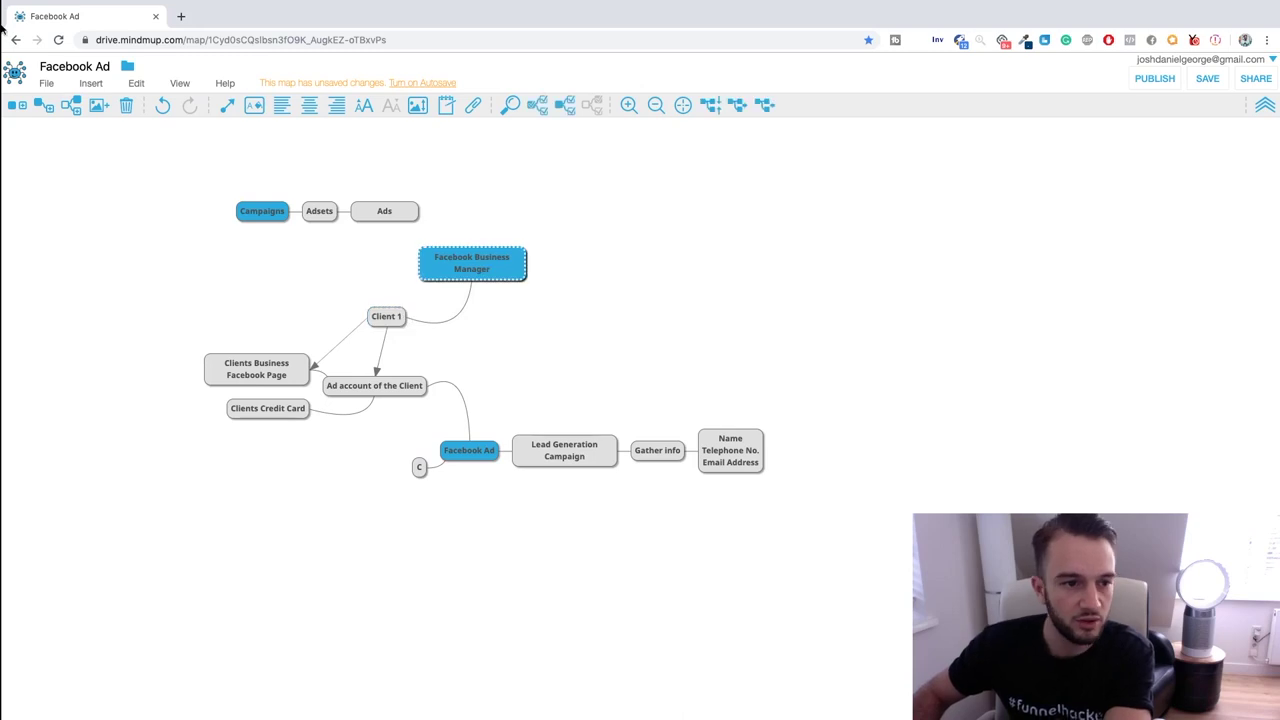
left_click(43, 107)
type("Client 2")
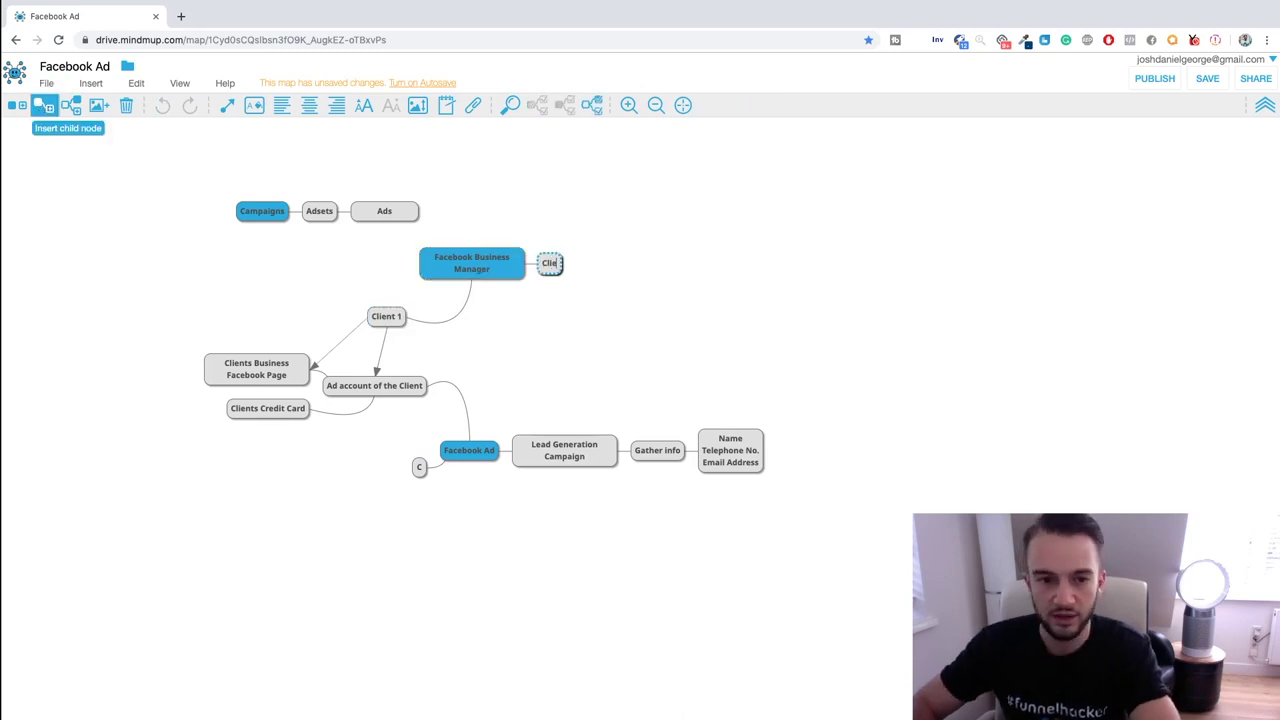
- Add a child node reading "Client Business Manager" to the Client 2 node
left_click(43, 107)
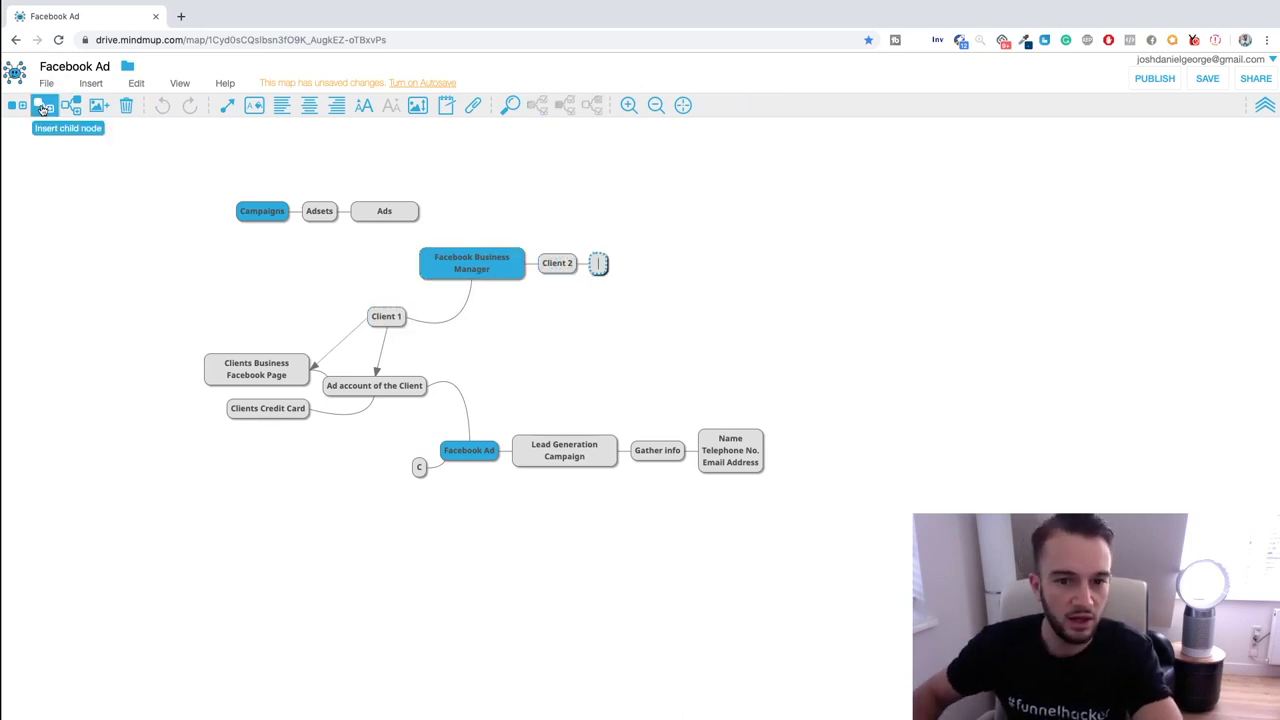
type("Client B")
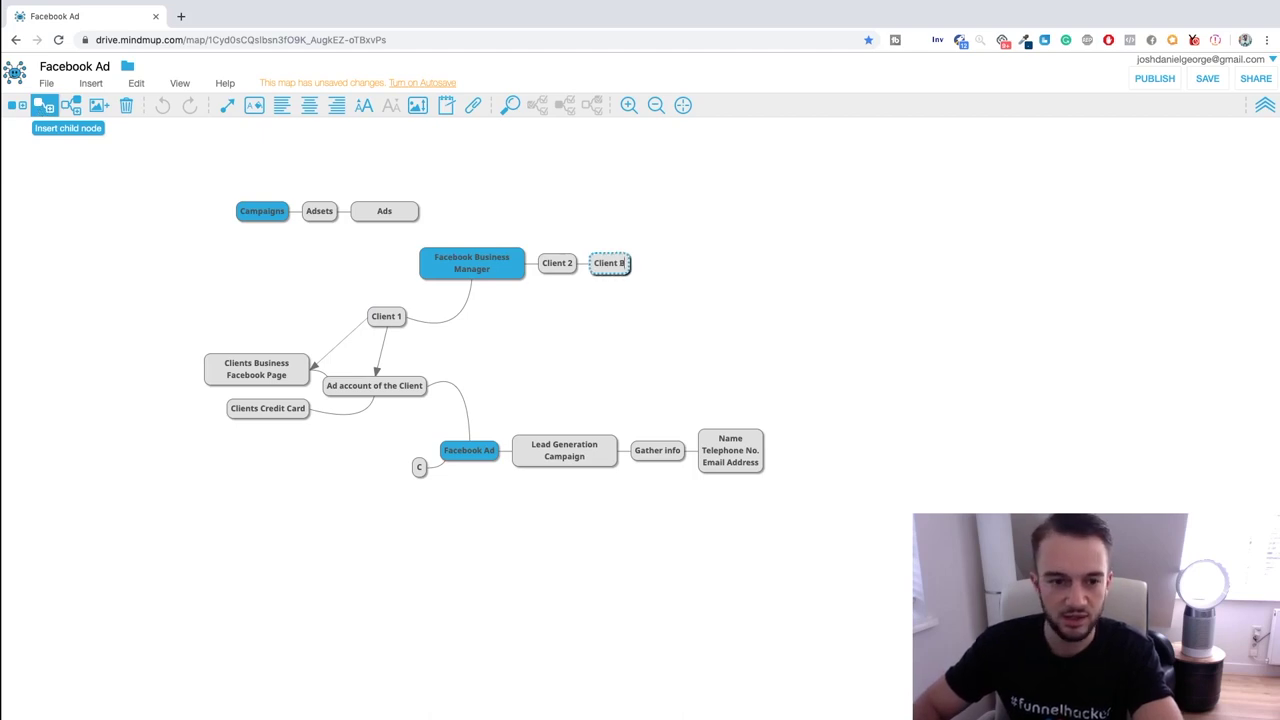
type("usiness Manag")
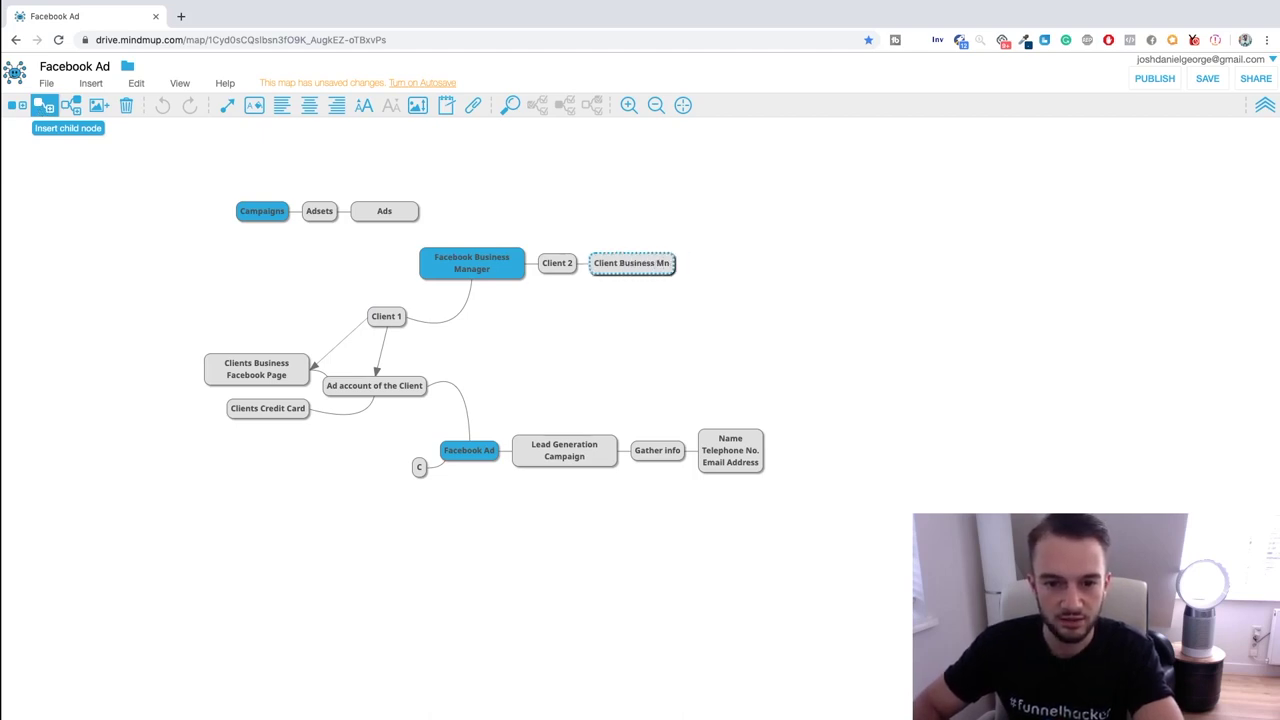
type("er")
key("Return")
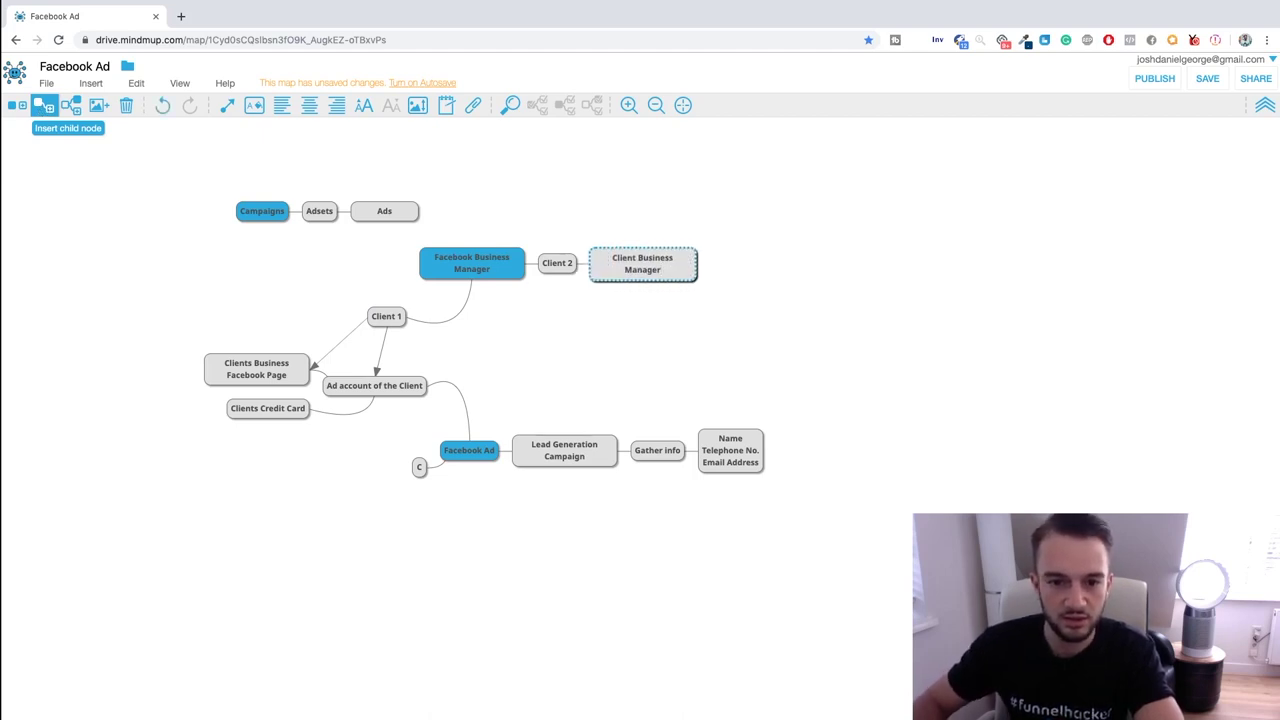
- Add another child node reading "Client Ad account" to the Client 2 node
left_click(560, 265)
left_click(43, 105)
type("Client Ad account")
key("Return")
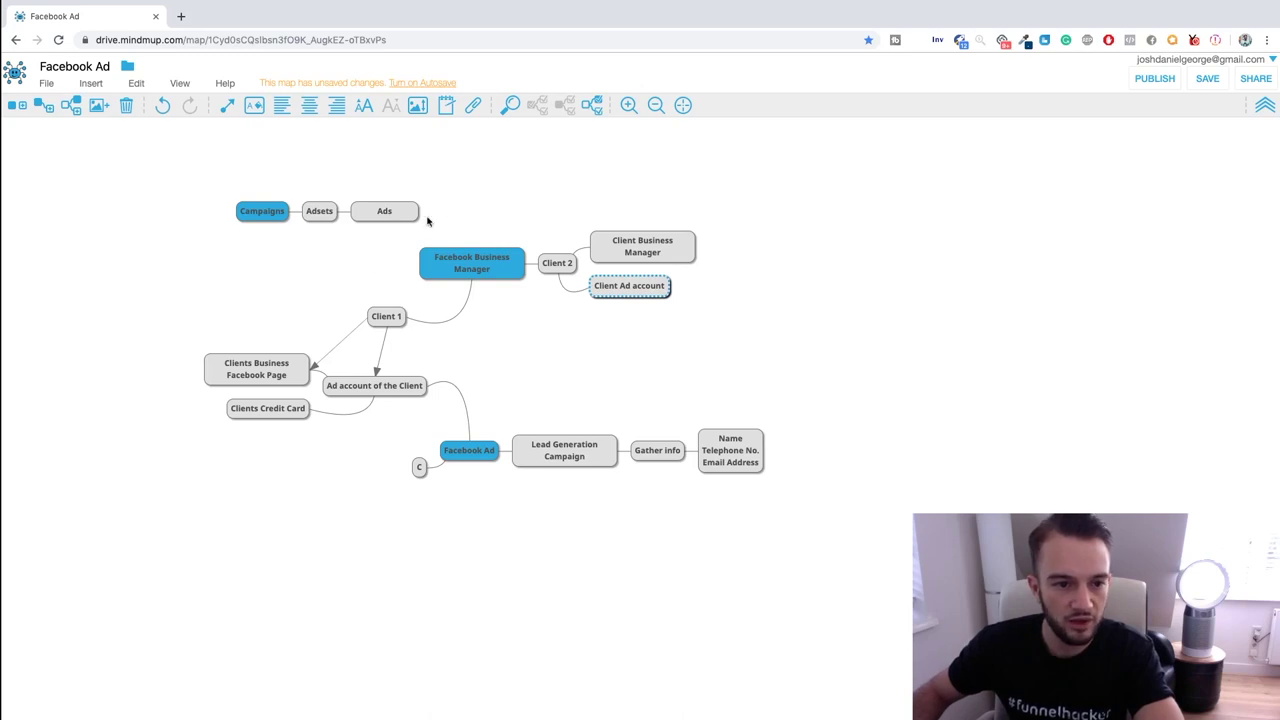
- Move the Campaigns branch up and to the left, farther away from the Facebook Business Manager branch
left_click_drag(262, 211, 70, 157)
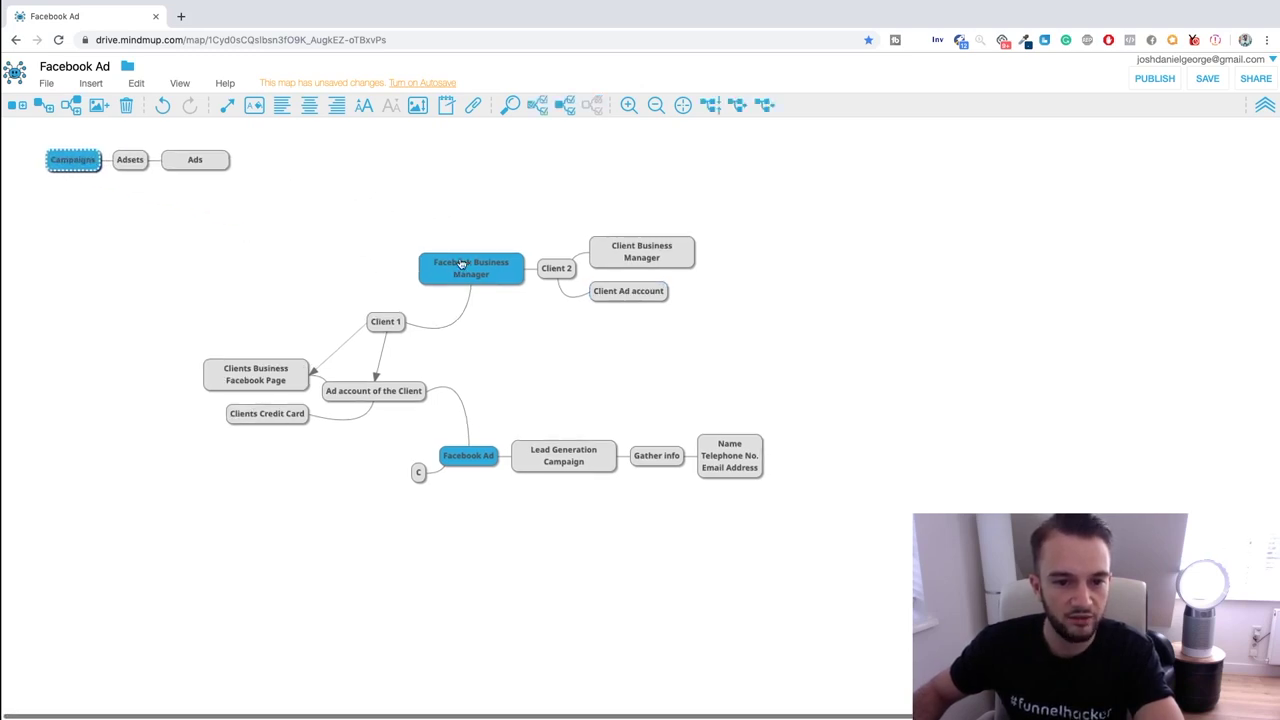
- Add a child node reading "Client 3" to Facebook Business Manager and place it above and to the left of its parent
left_click(461, 262)
left_click(70, 105)
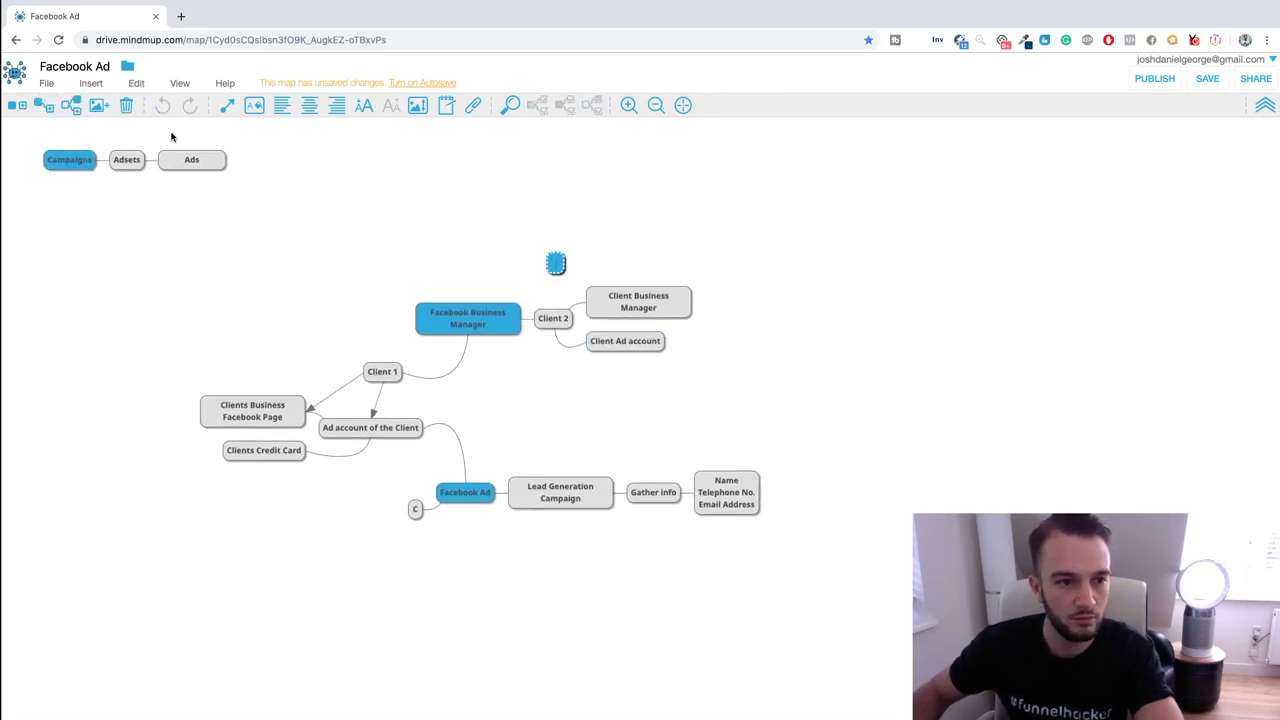
left_click(43, 105)
type("Client 3")
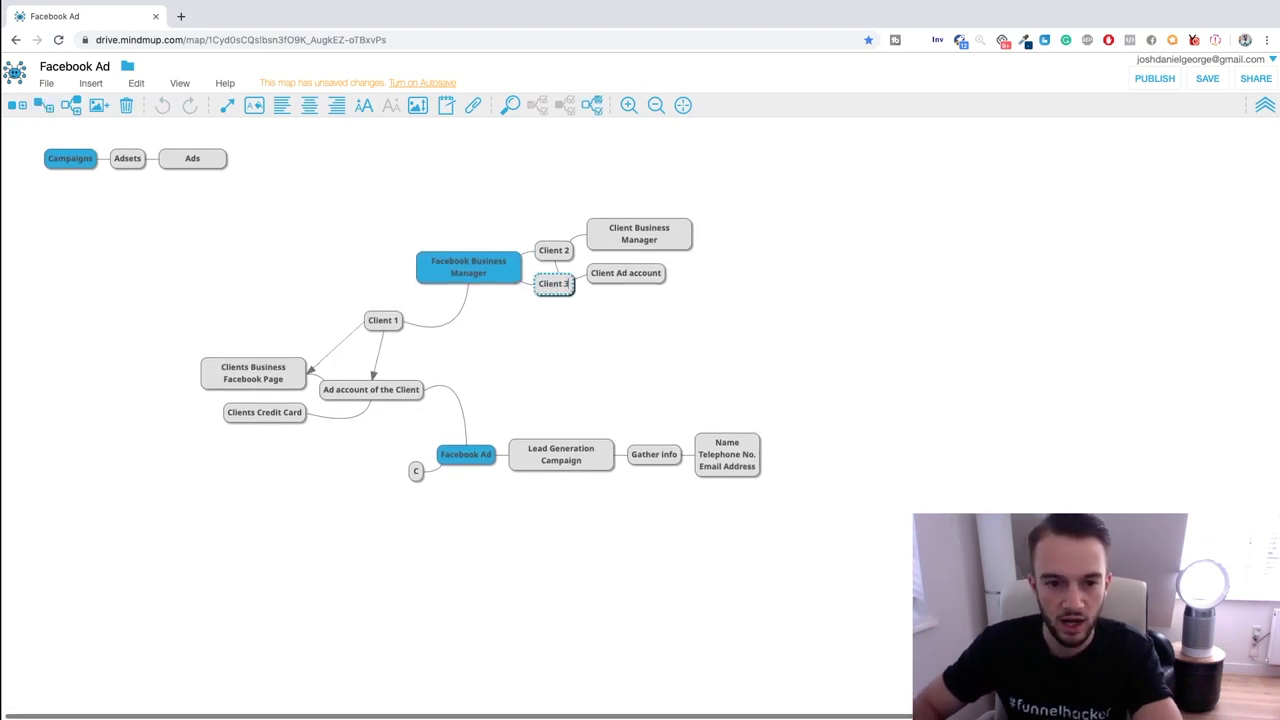
key("Return")
left_click_drag(556, 297, 385, 174)
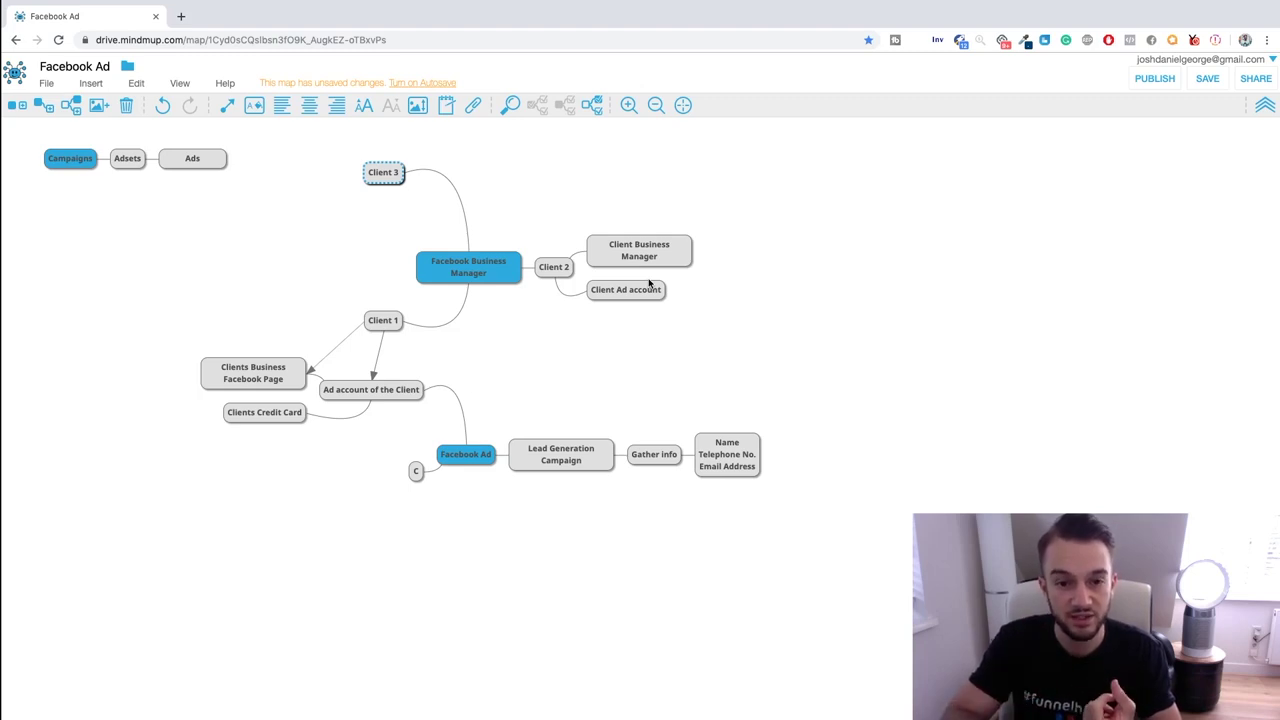
- Change the text of Client 2's Client Business Manager node to "Client Business Facebook Page"
left_click(648, 262)
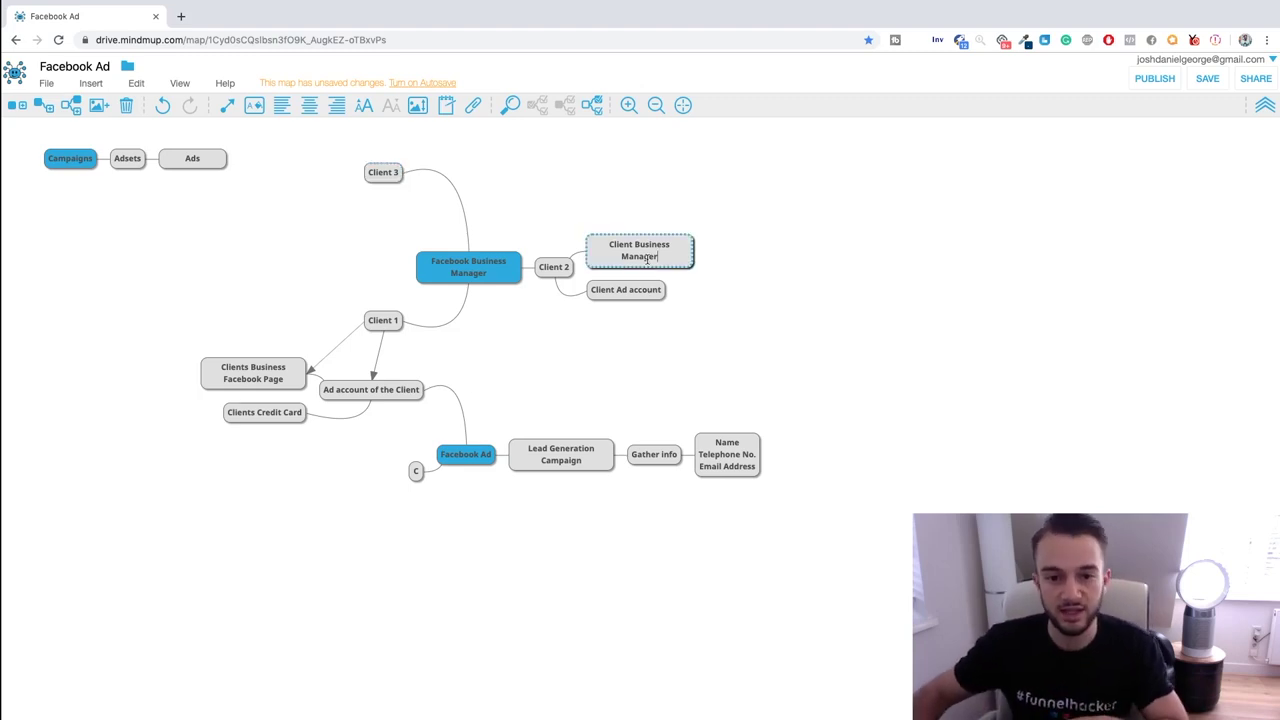
left_click_drag(667, 258, 634, 244)
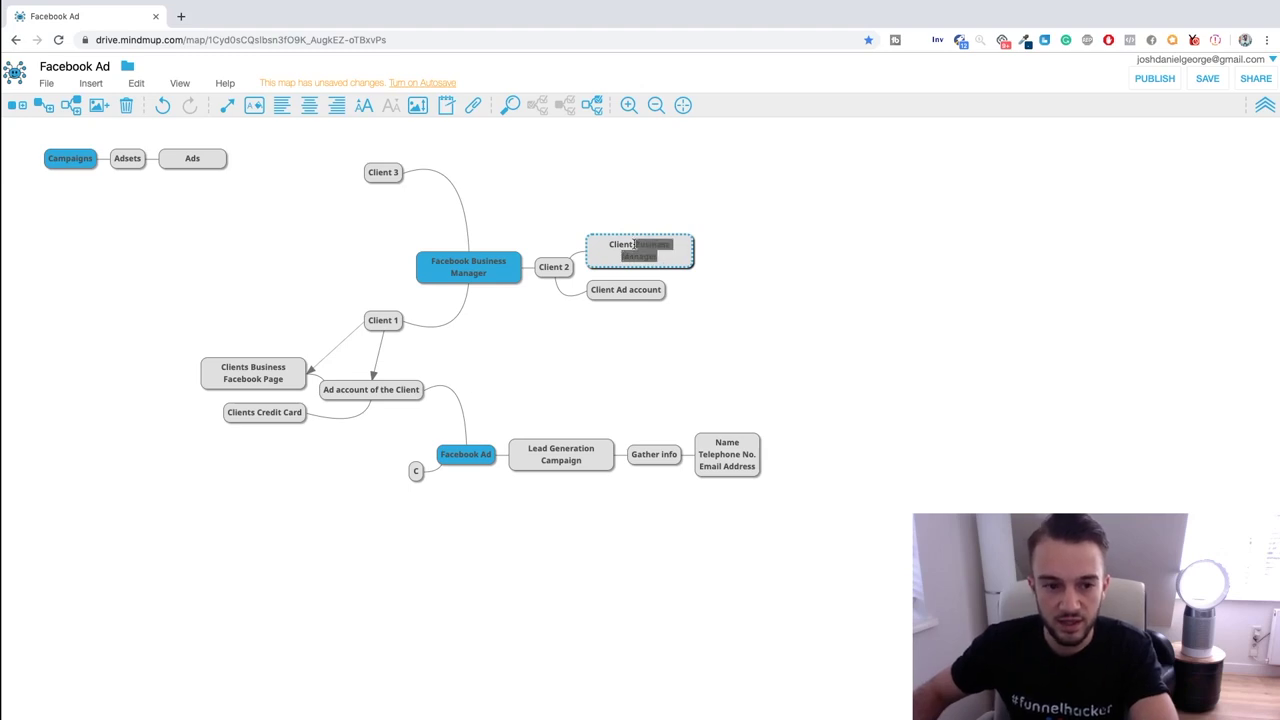
type("FaBusiness F")
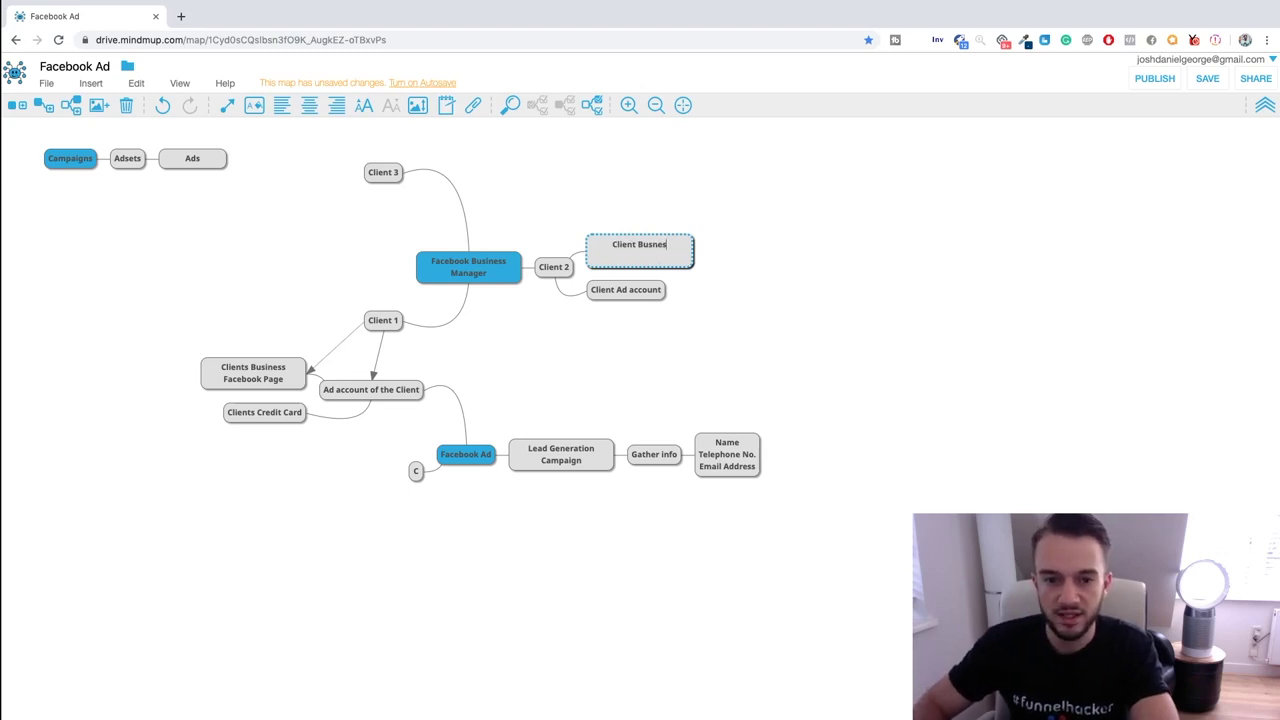
type("acebook Page")
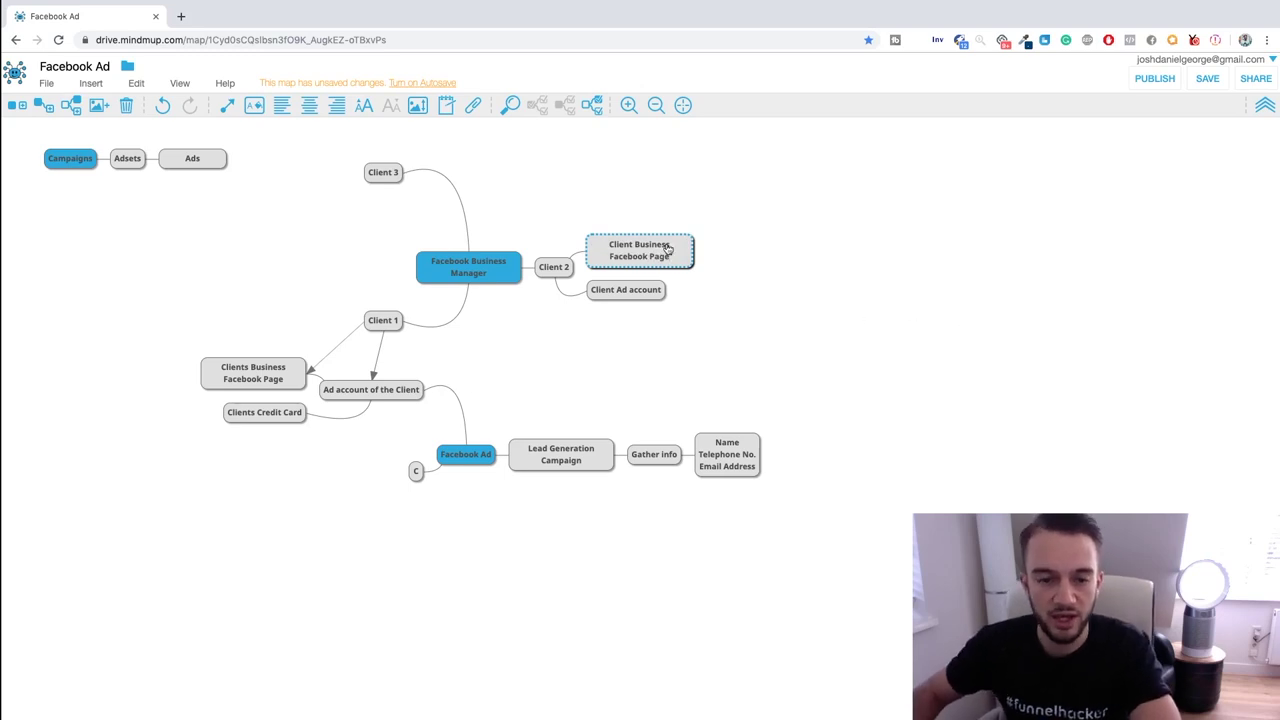
left_click(636, 292)
left_click(655, 289)
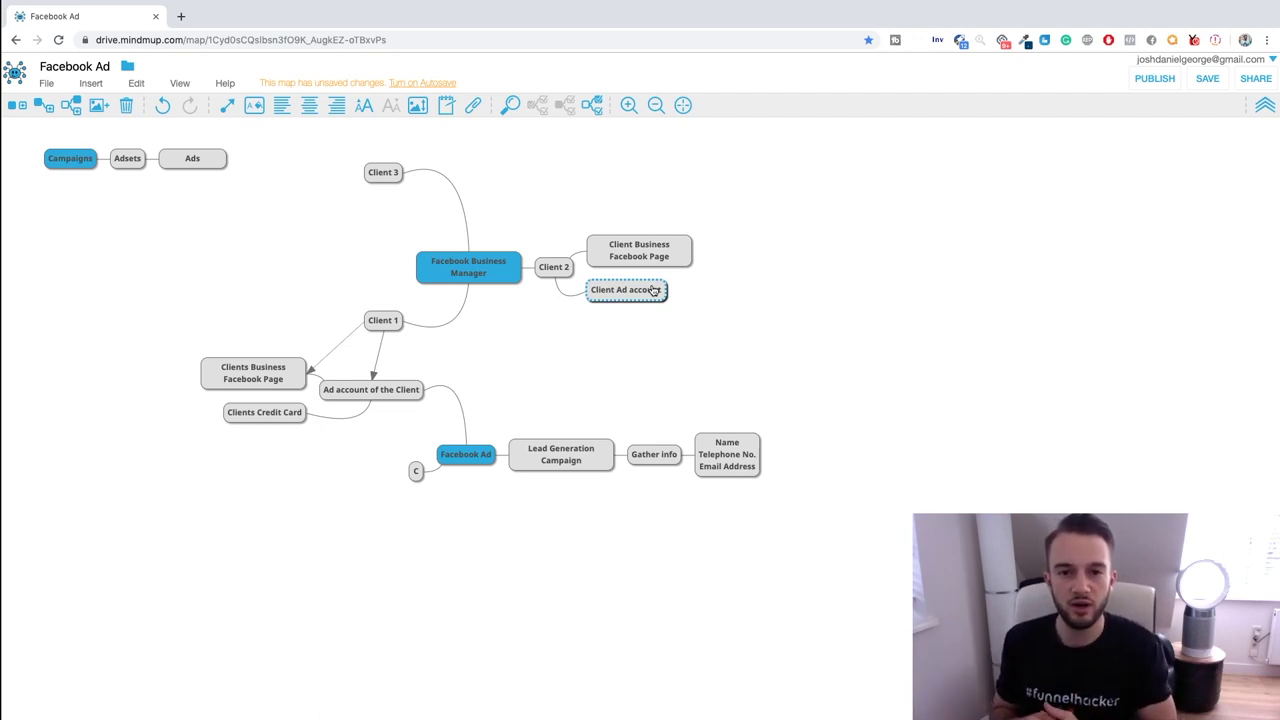
left_click(456, 268)
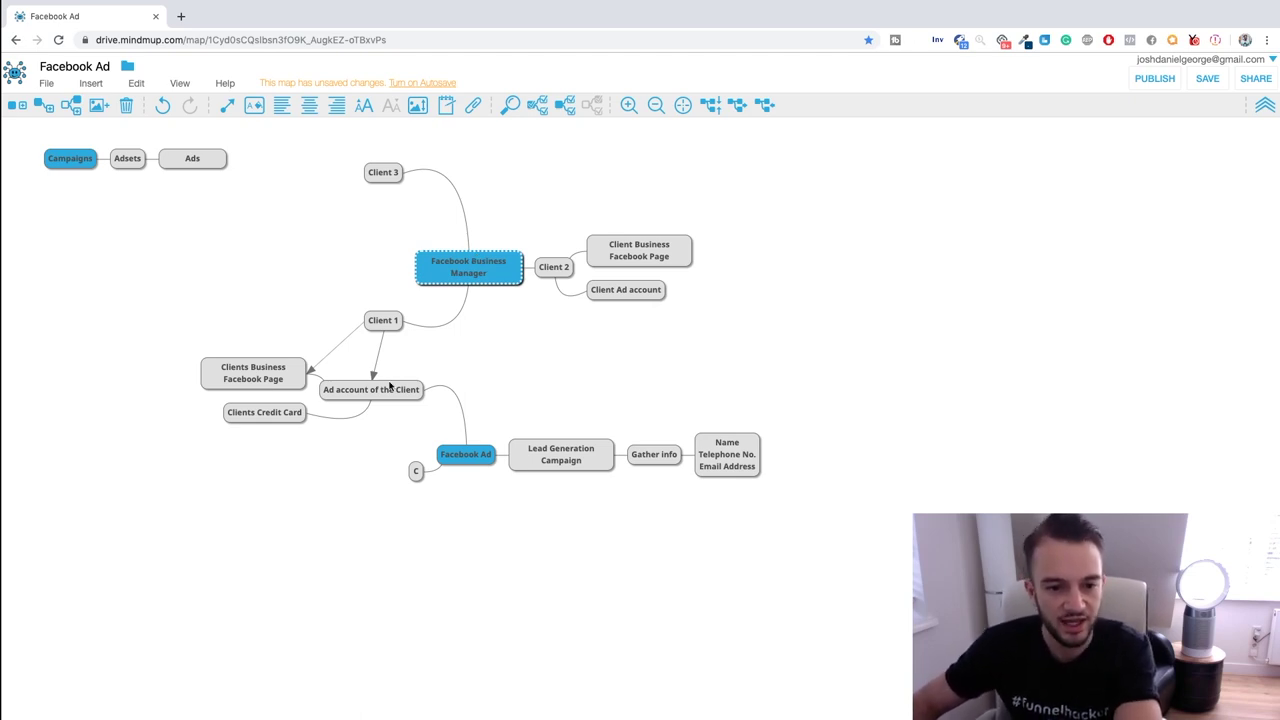
- Delete the stray "C" node from Facebook Ad and add a child node reading "Lead Form" to Lead Generation Campaign
left_click(418, 471)
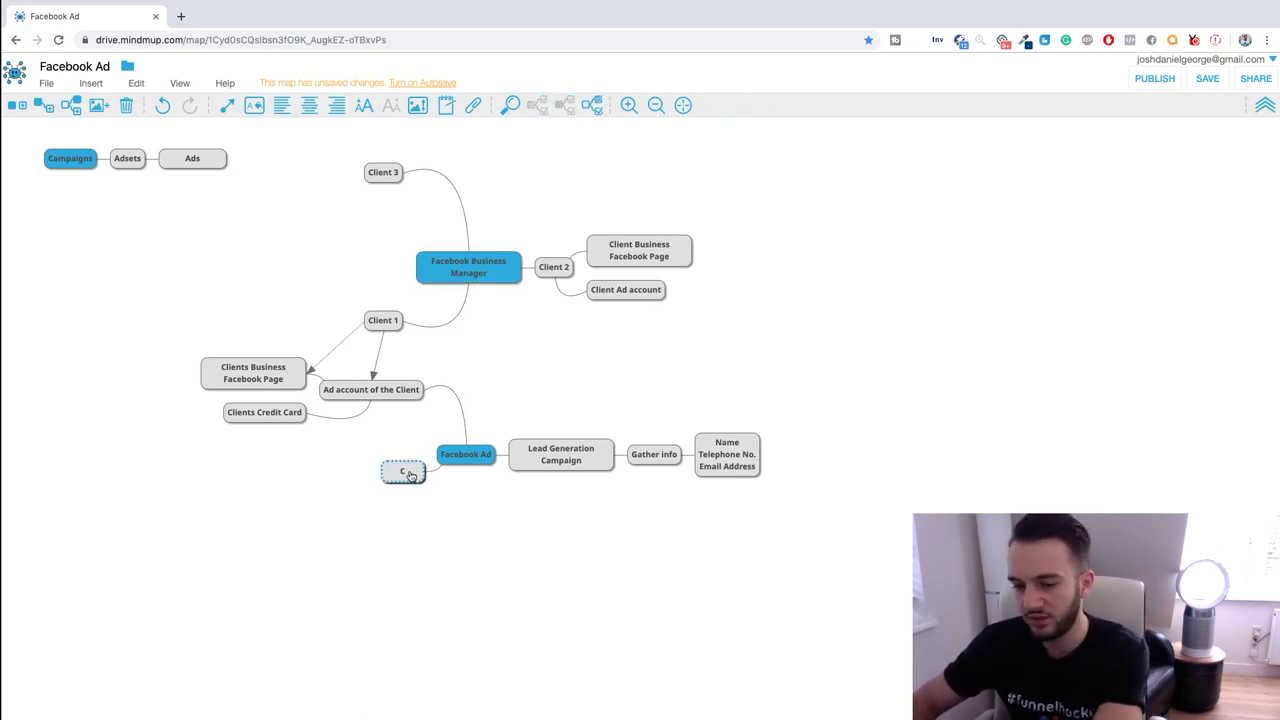
key("Delete")
left_click(526, 457)
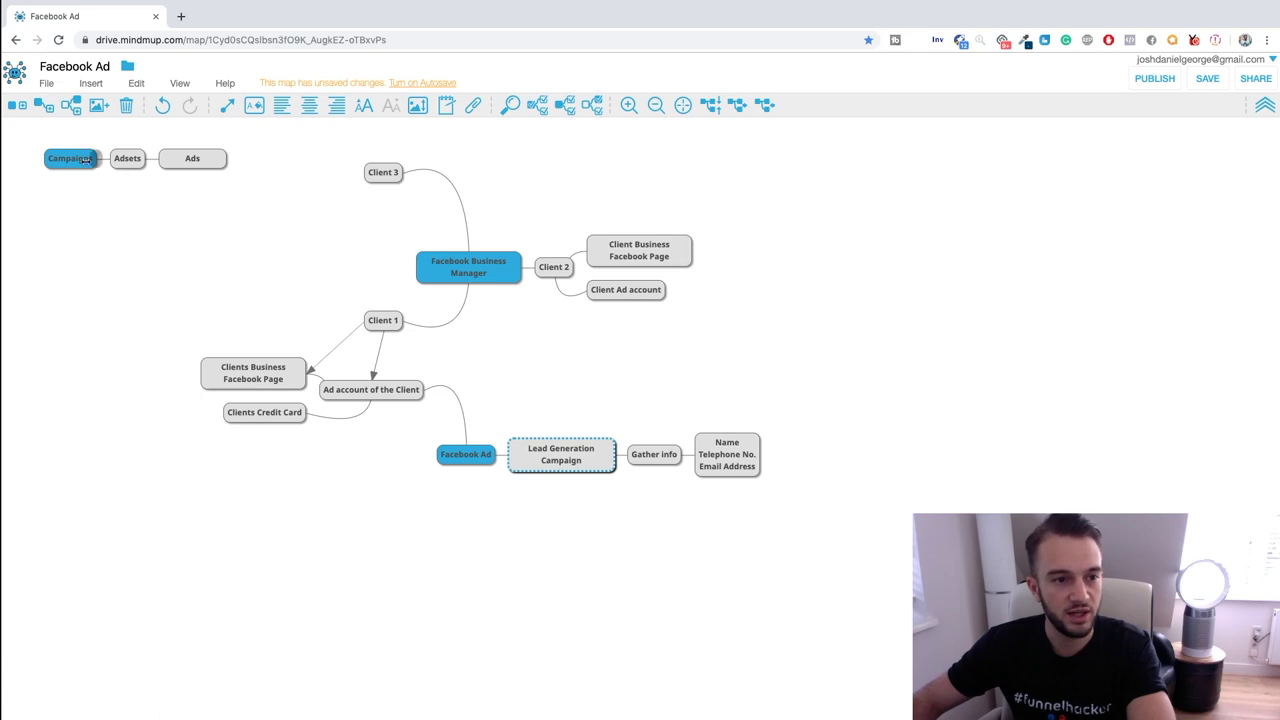
left_click(40, 110)
type("Lead Form")
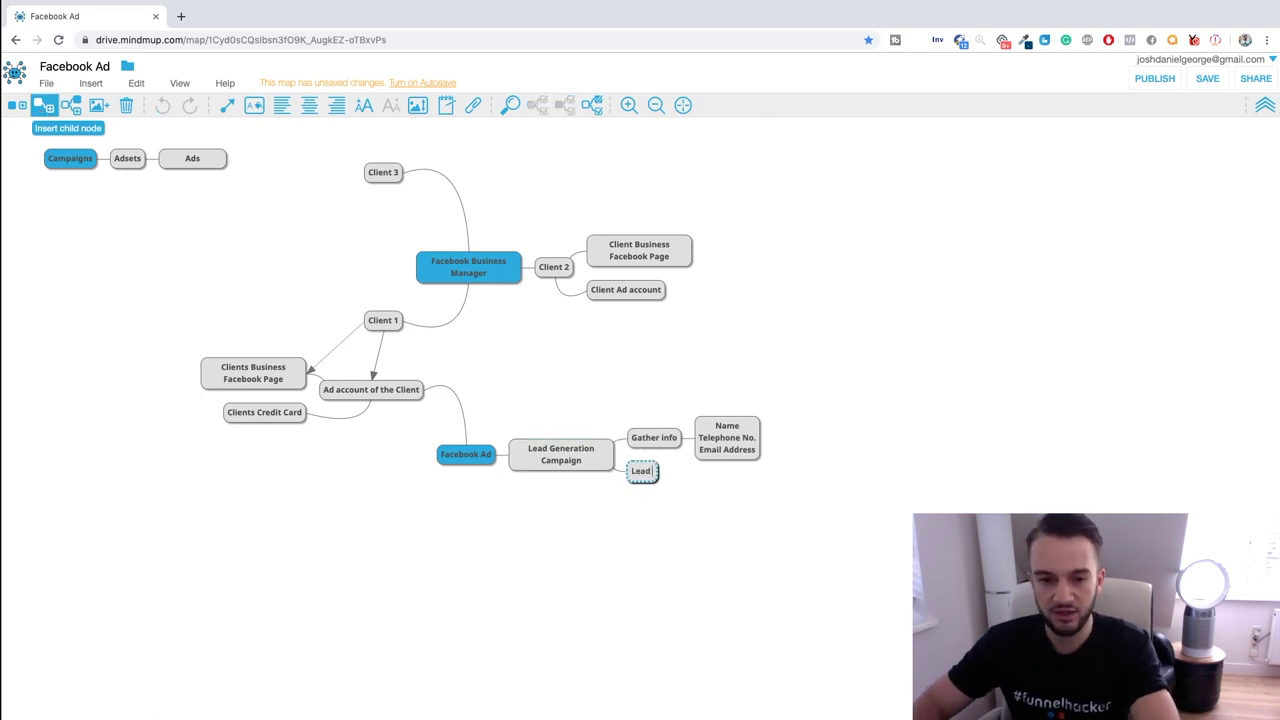
key("Return")
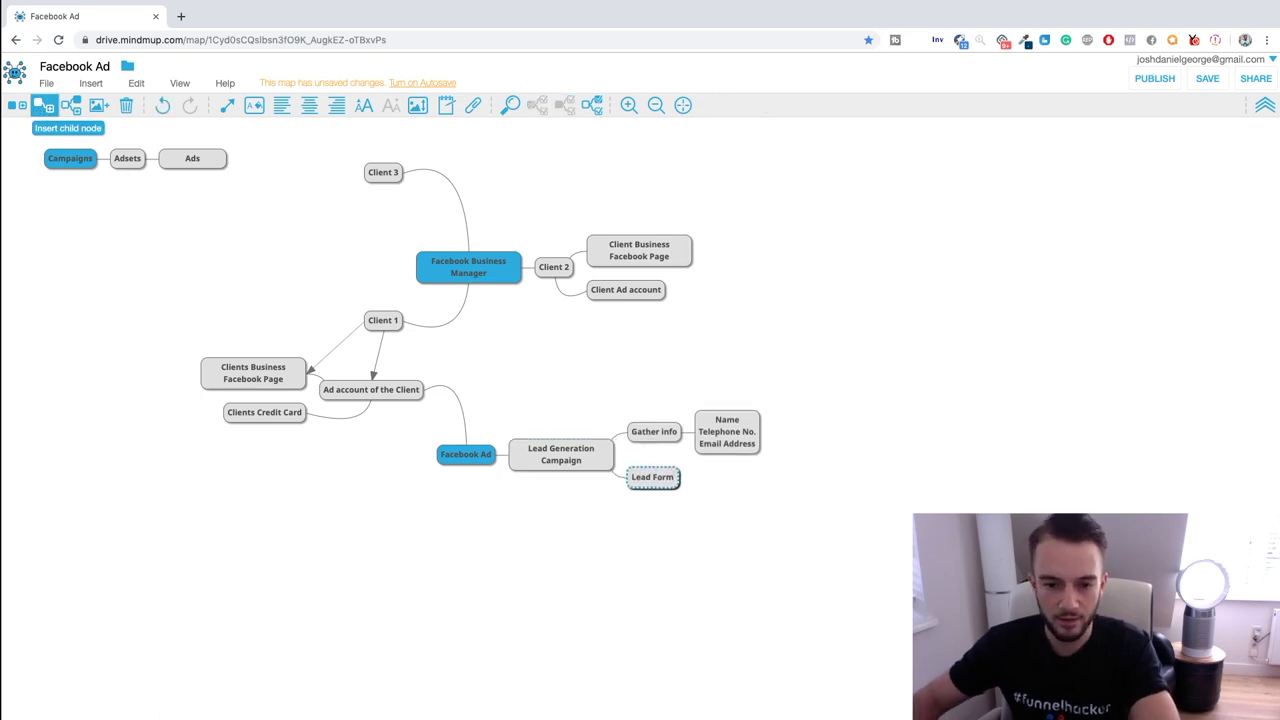
- Link Gather info to Lead Form with an arrow and move the name, telephone and email node farther right
left_click(648, 432)
left_click(228, 105)
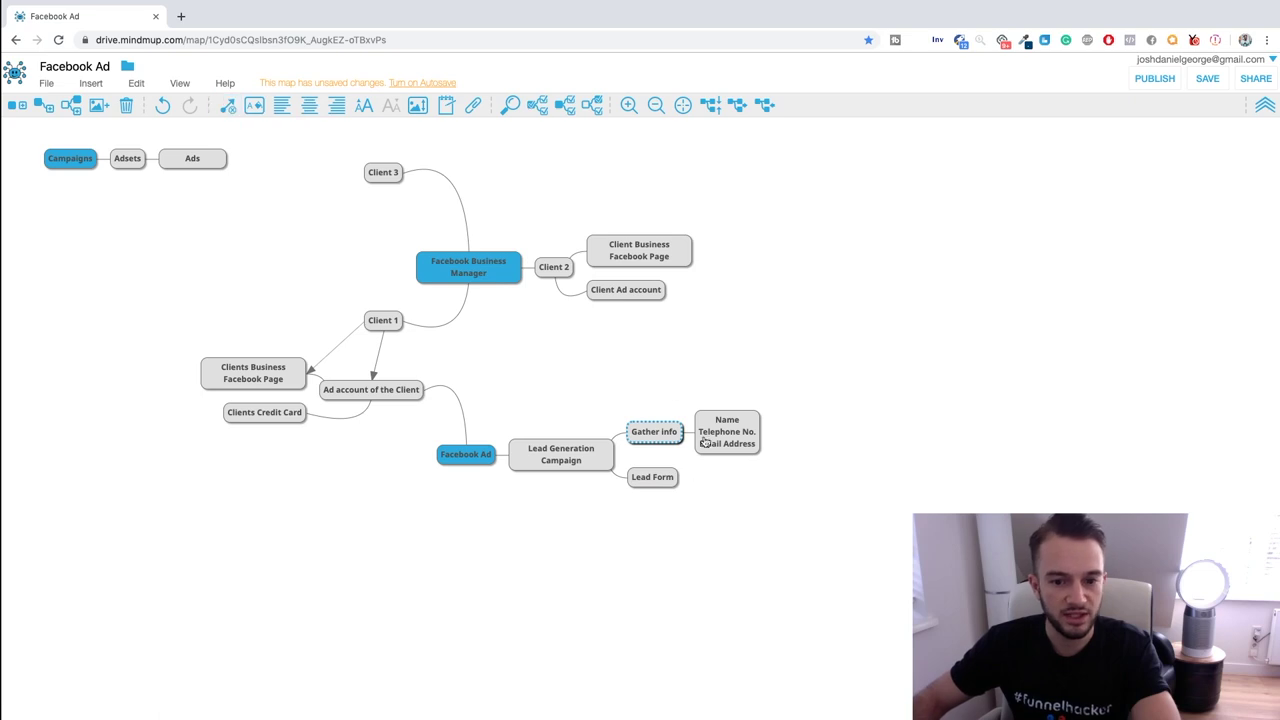
left_click(662, 477)
left_click_drag(722, 438, 766, 437)
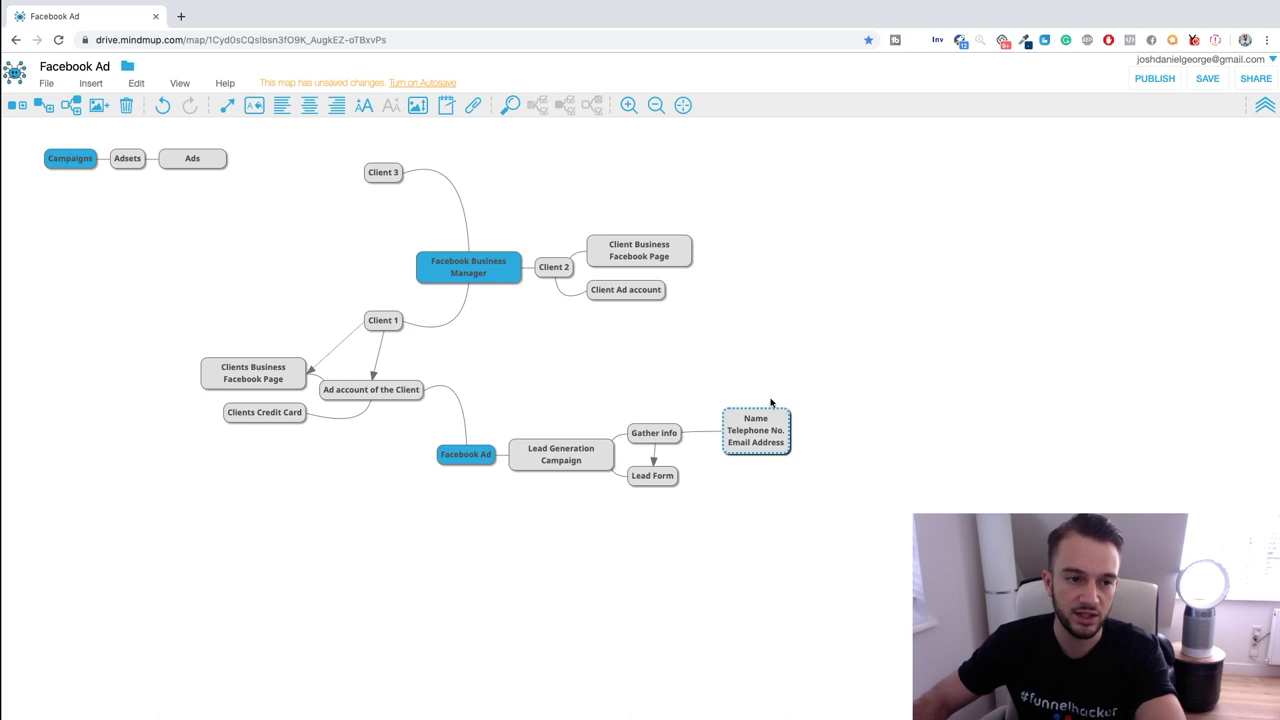
- Add a root node reading "Zapier" and place it to the right of the name, telephone and email node
left_click(16, 106)
type("Zapier 2")
key("BackSpace")
key("BackSpace")
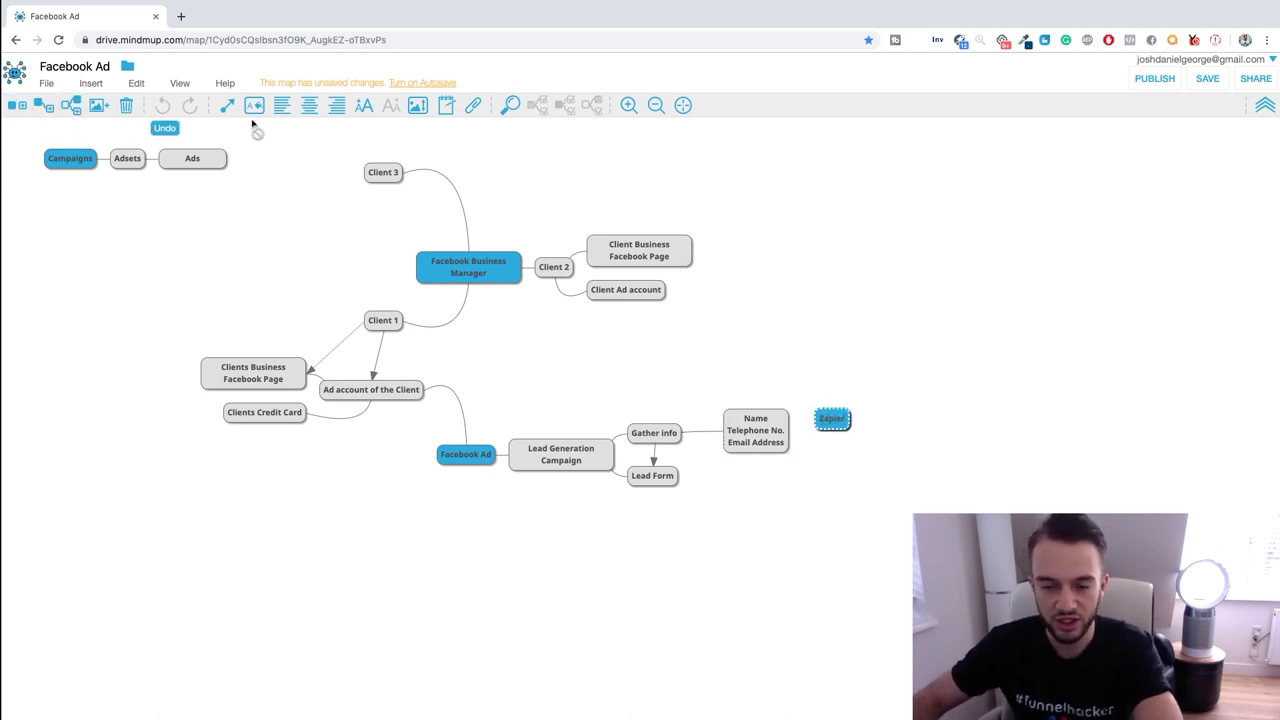
left_click_drag(828, 422, 846, 430)
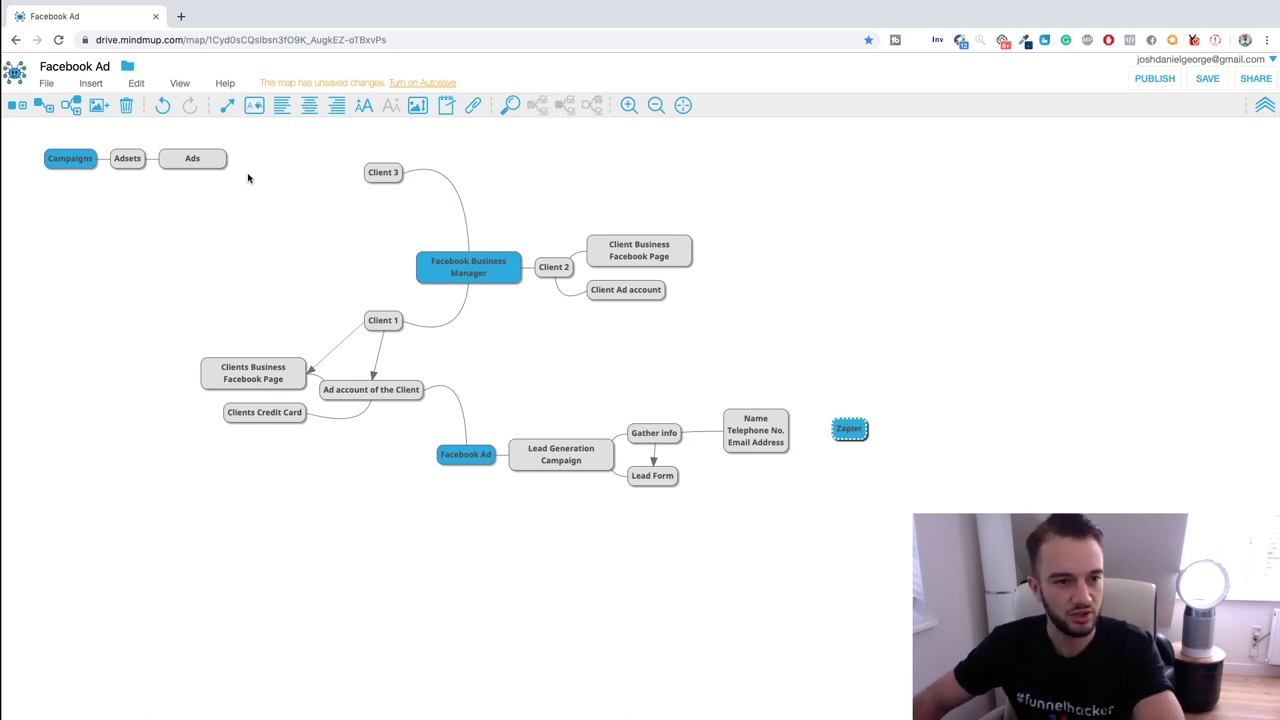
- Link the name, telephone and email node with Zapier by a line whose arrow points to Zapier
left_click(766, 432, "alt")
left_click(802, 429)
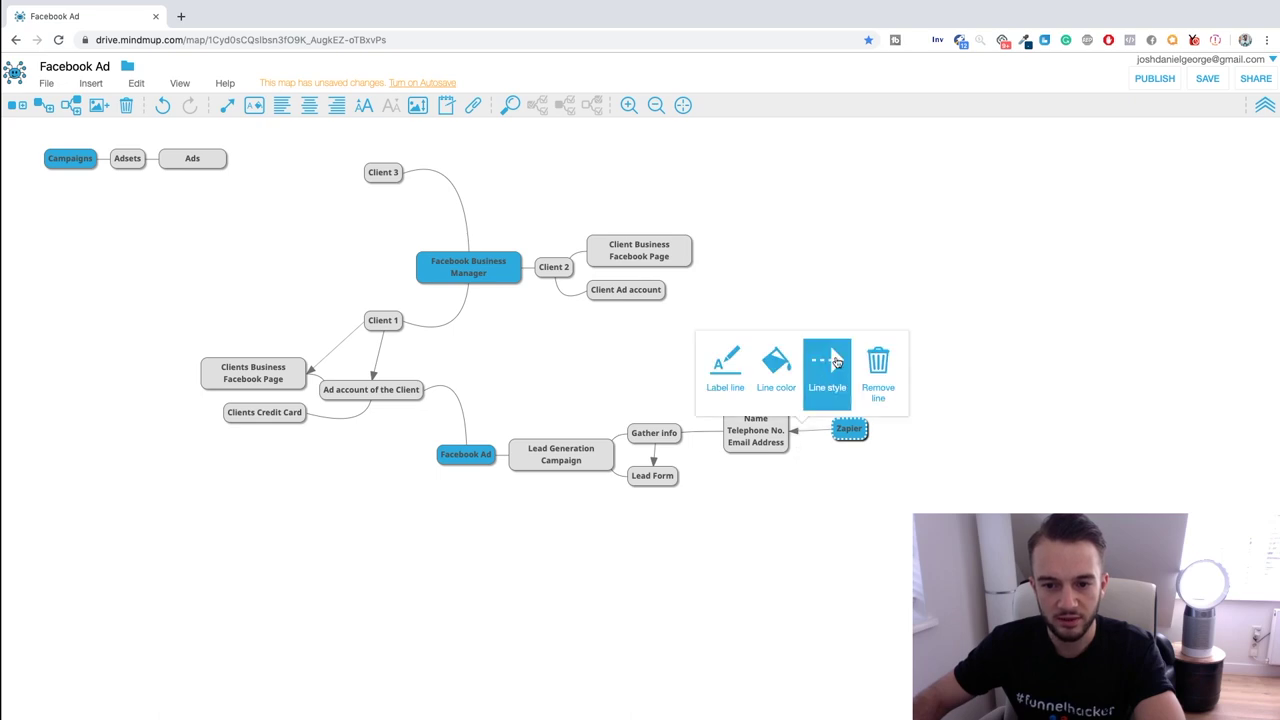
left_click(830, 363)
left_click(725, 362)
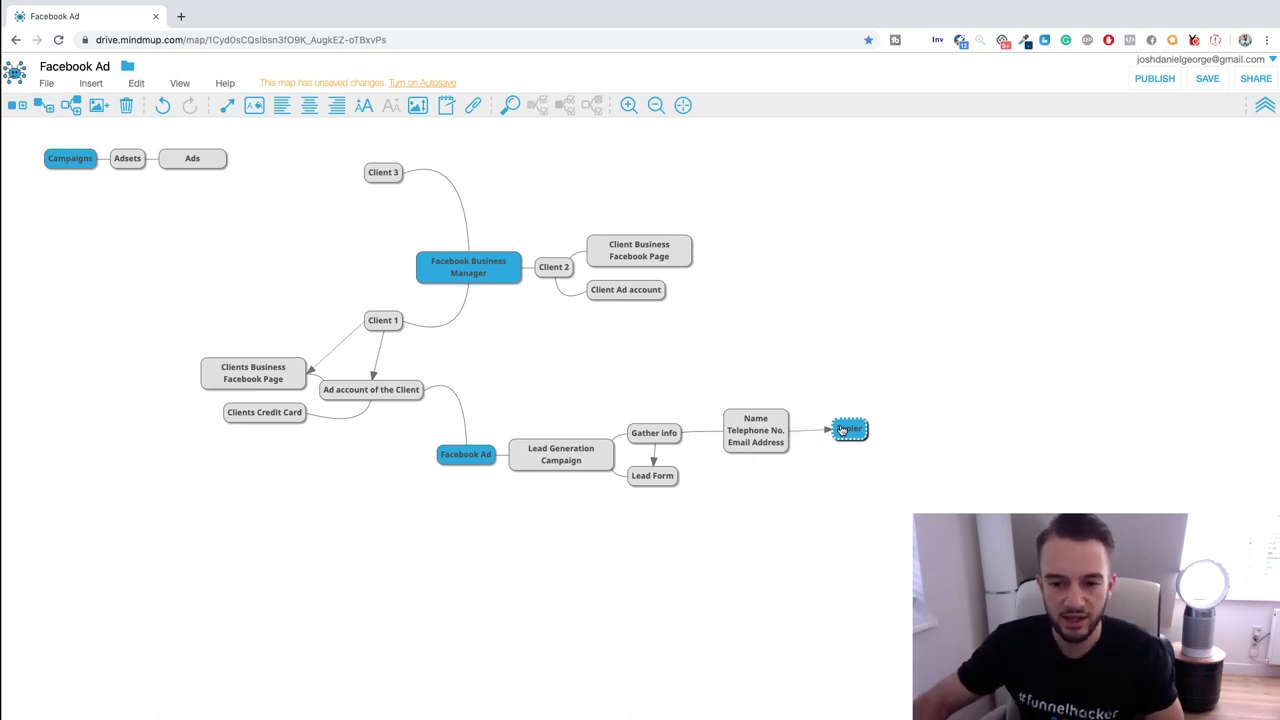
- Add a child node reading "Email or Text Message" to Zapier and place it farther right and slightly above its parent
left_click(42, 107)
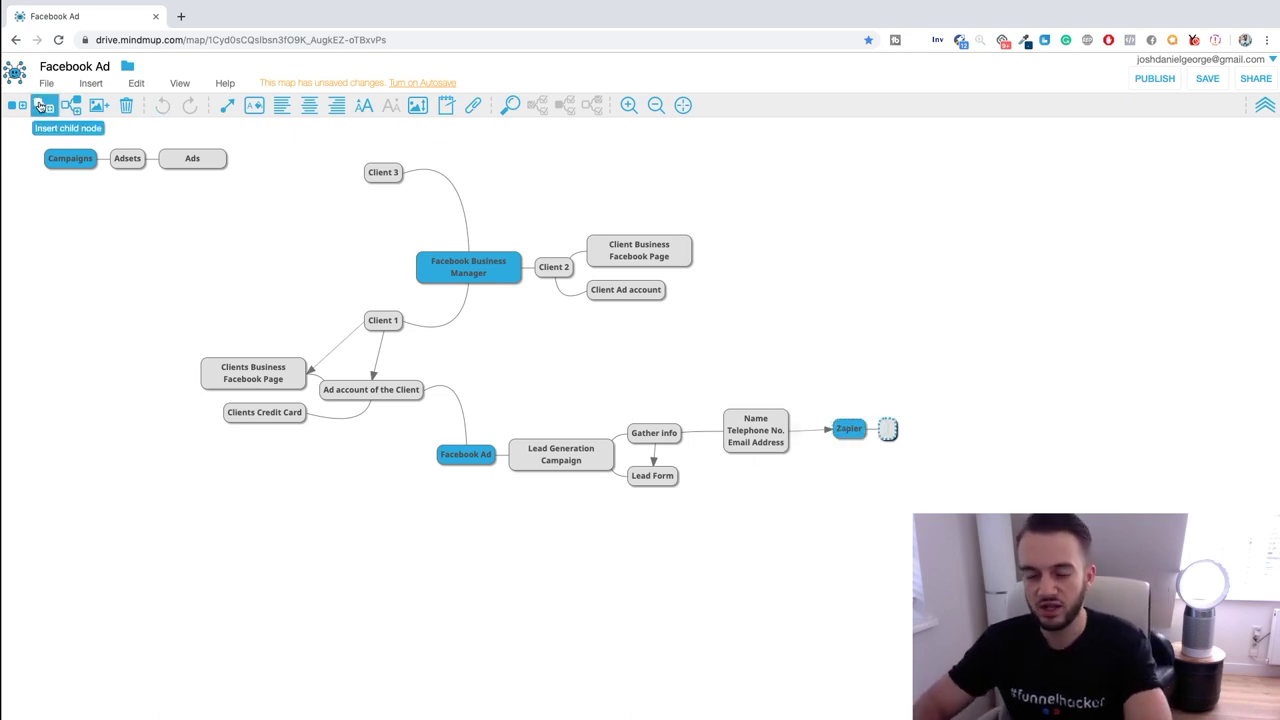
type("Email o")
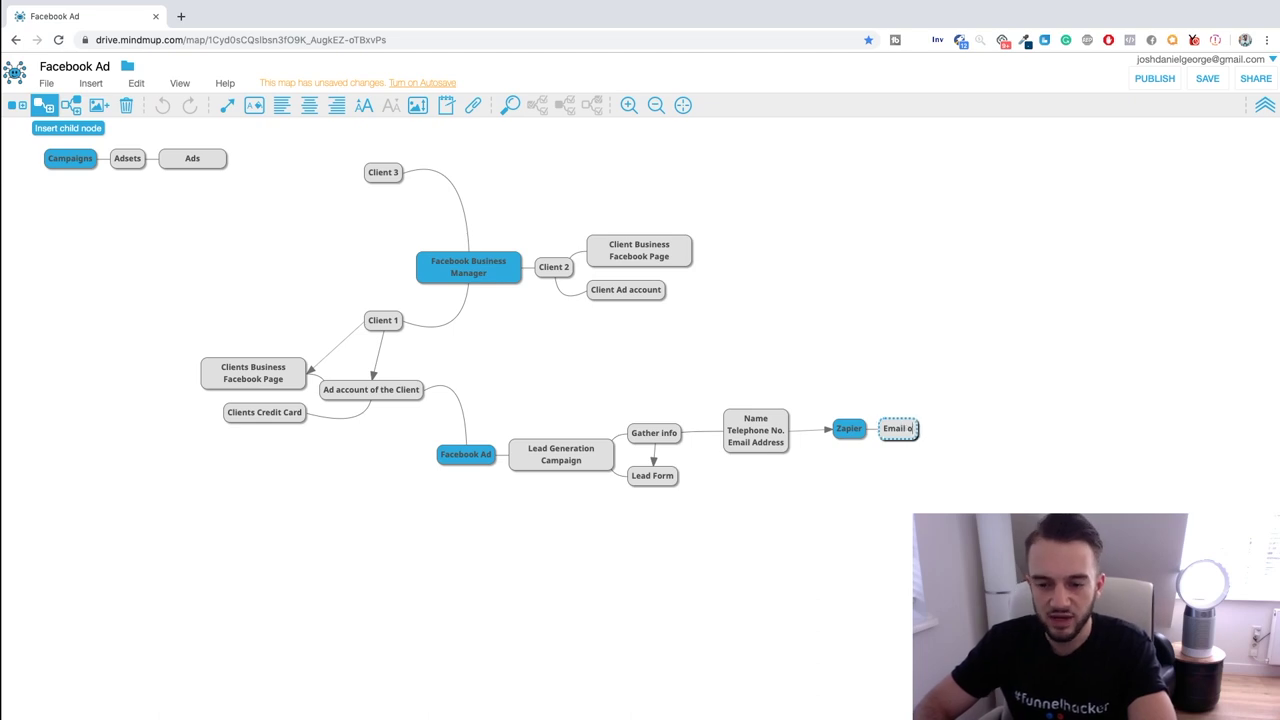
type("r Text Message")
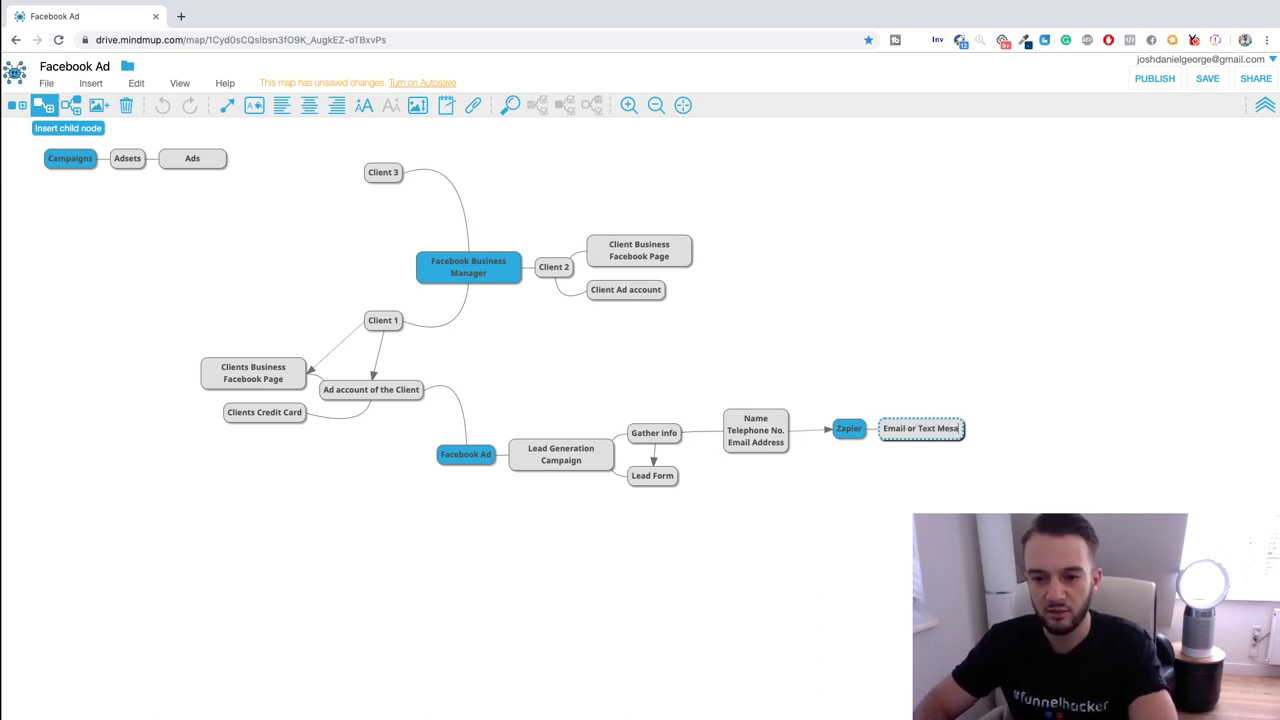
left_click_drag(946, 425, 975, 430)
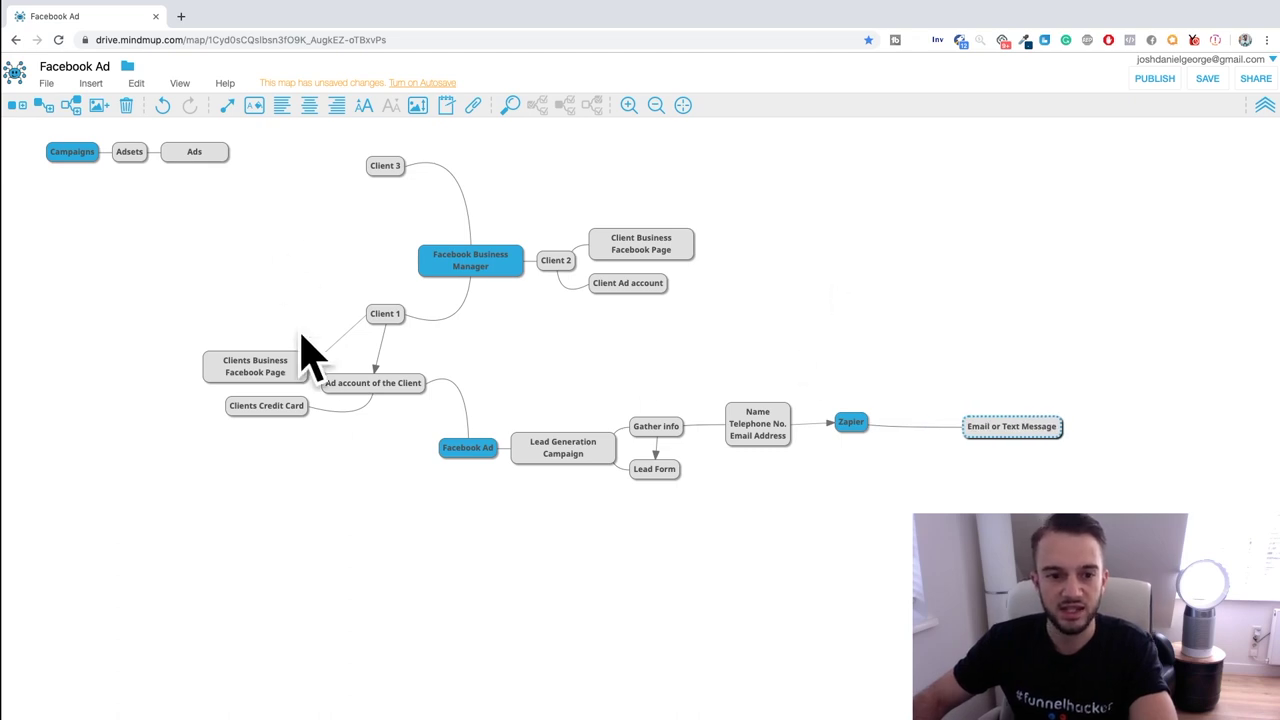
left_click_drag(1000, 430, 975, 416)
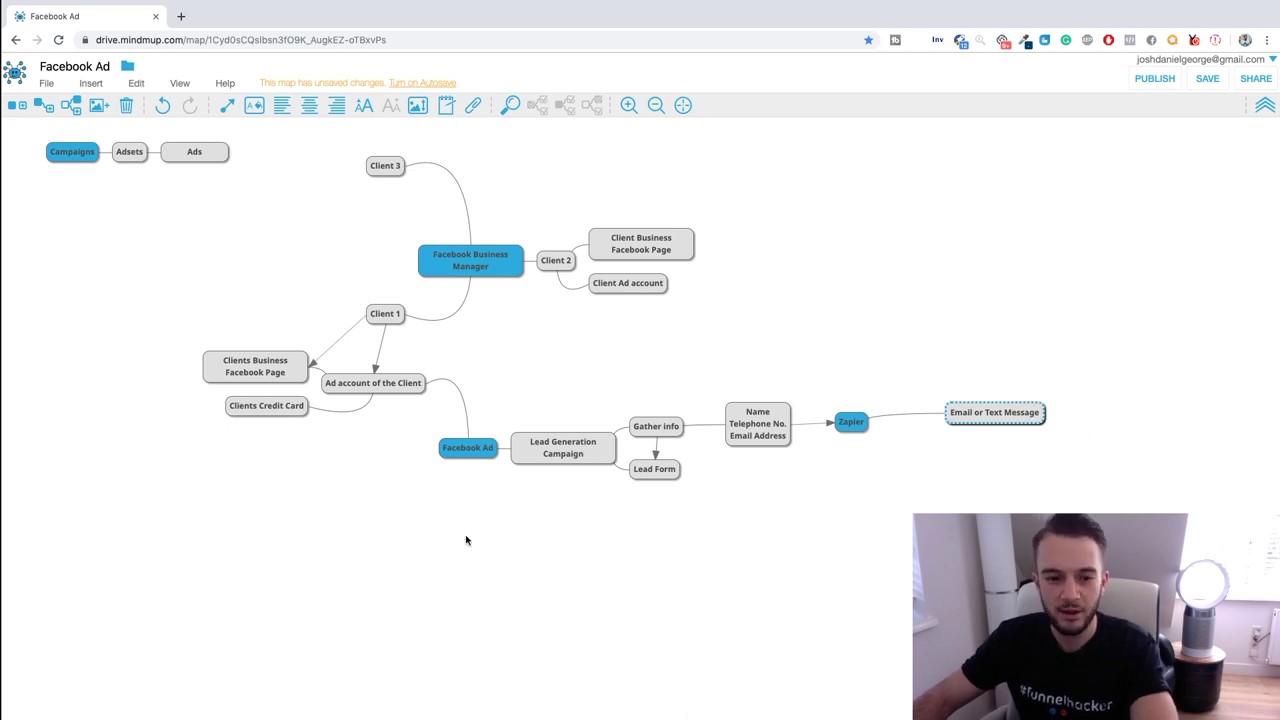
left_click(460, 449)
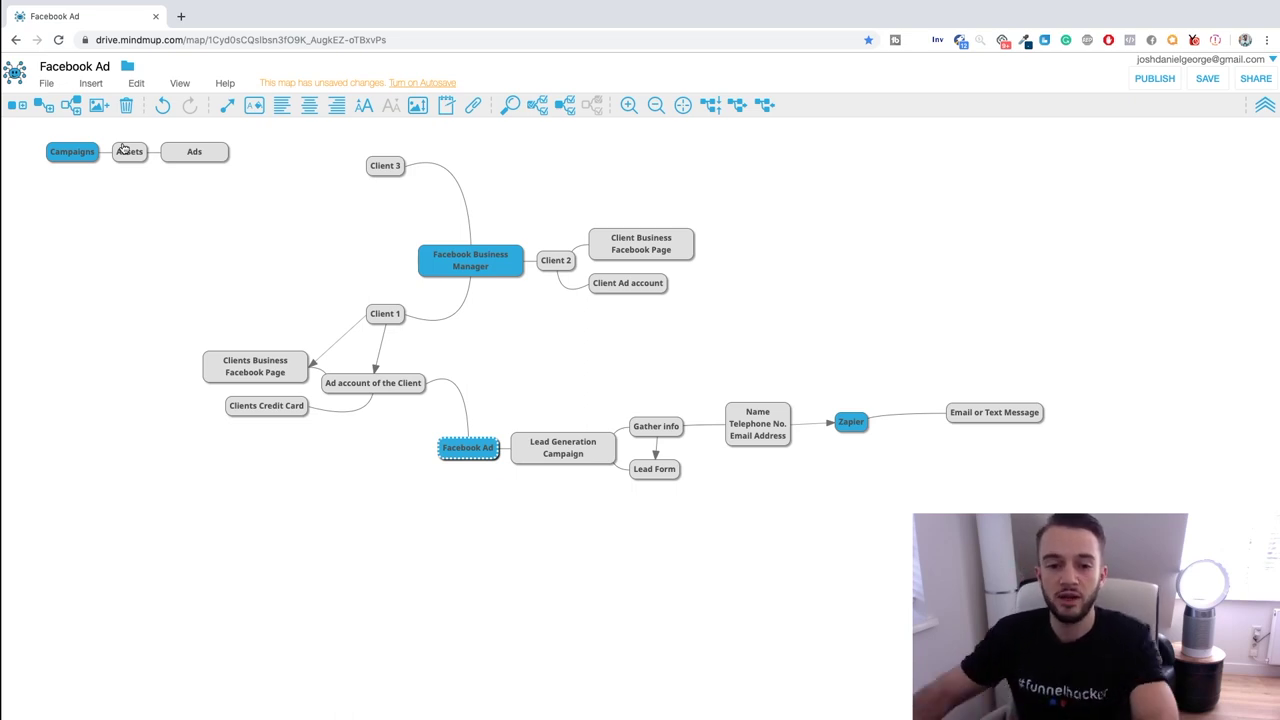
left_click(548, 451)
left_click(658, 430)
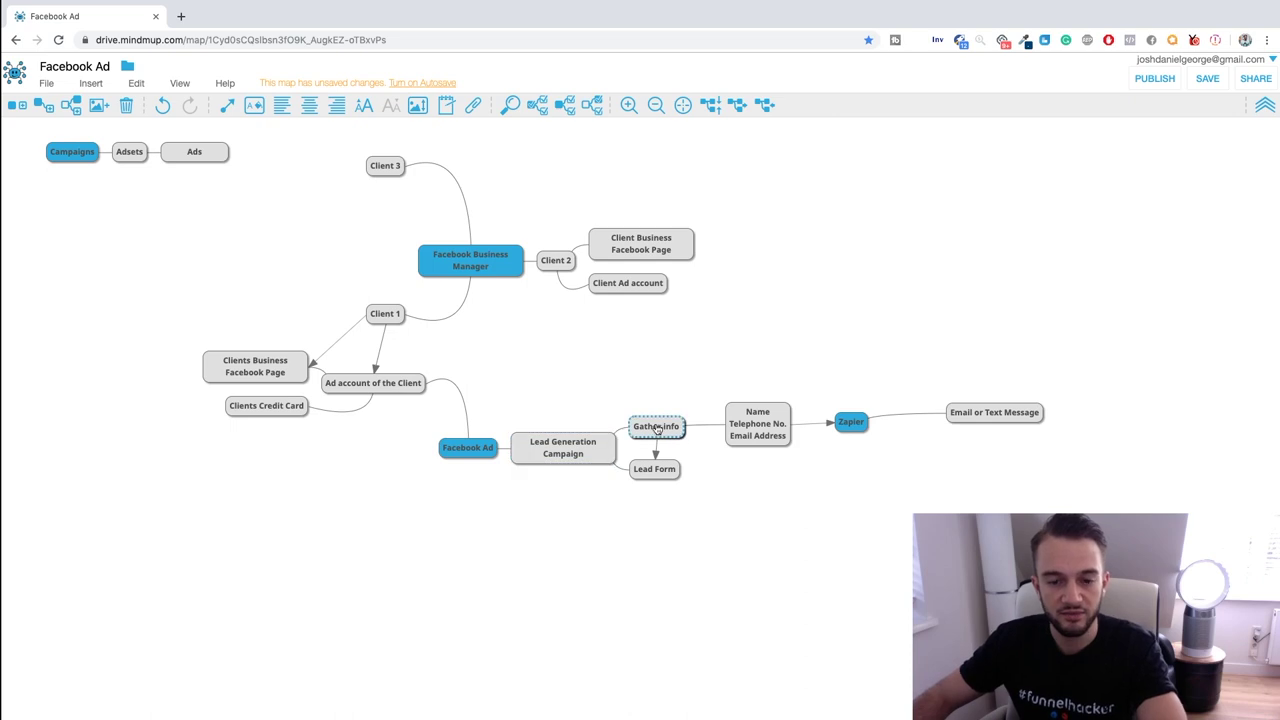
- Add a root node reading "Lead Magnet (ethical Bribe)"
left_click(43, 107)
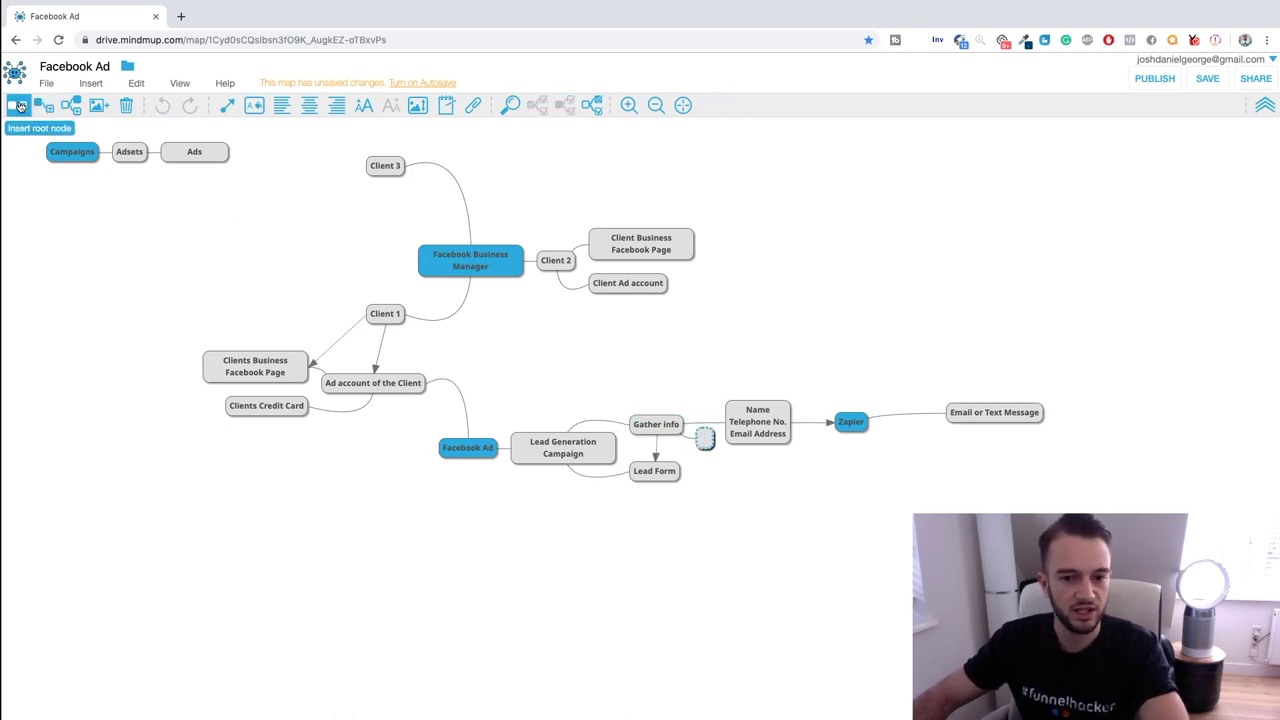
type("Lead M")
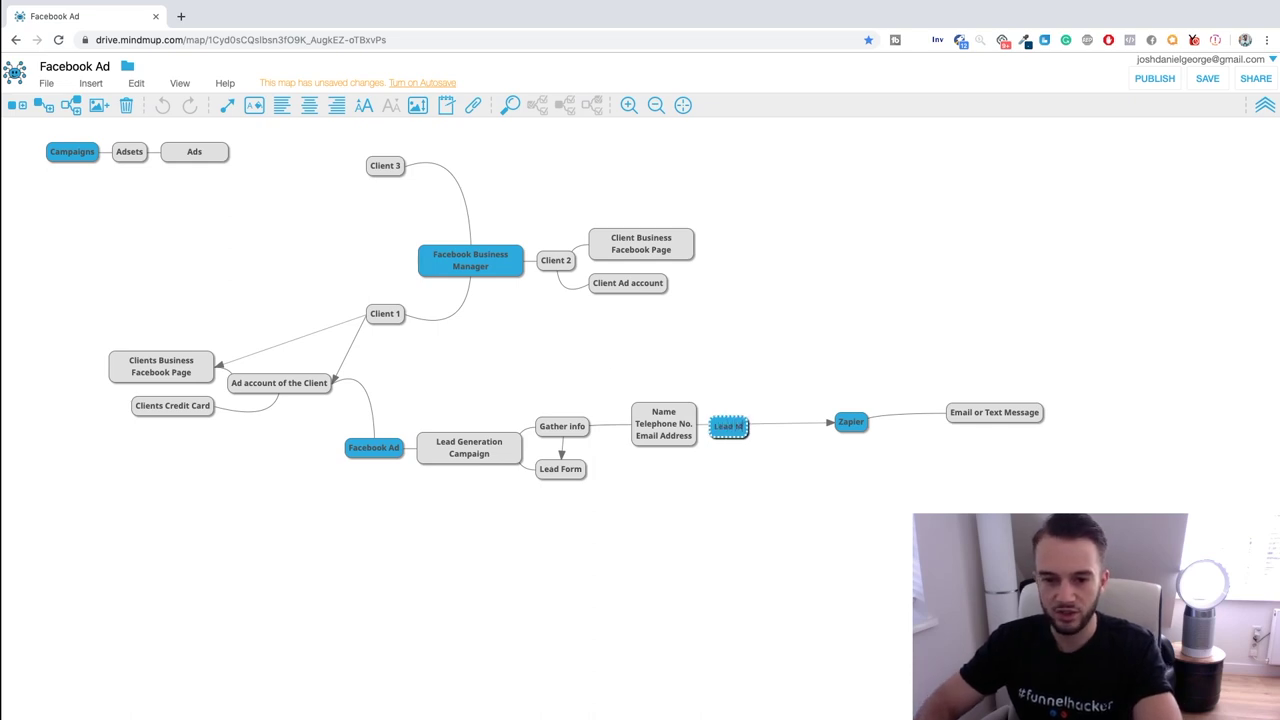
key("ctrl+a")
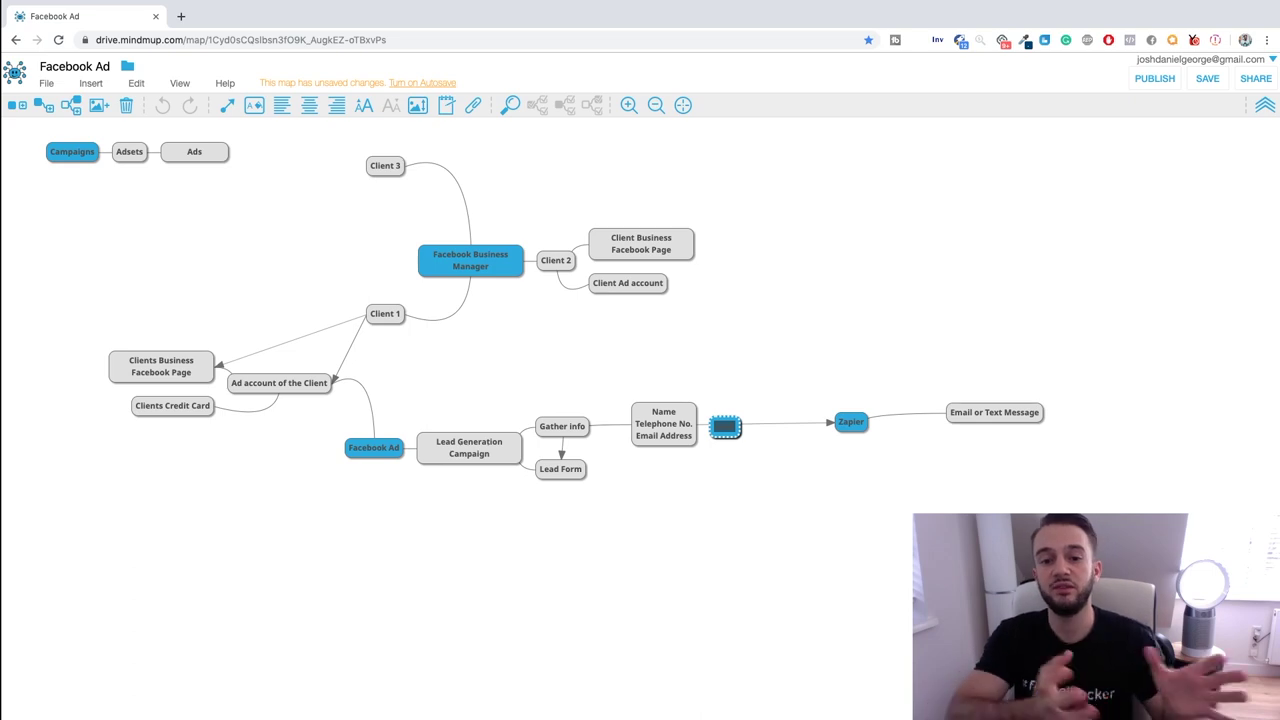
key("Return")
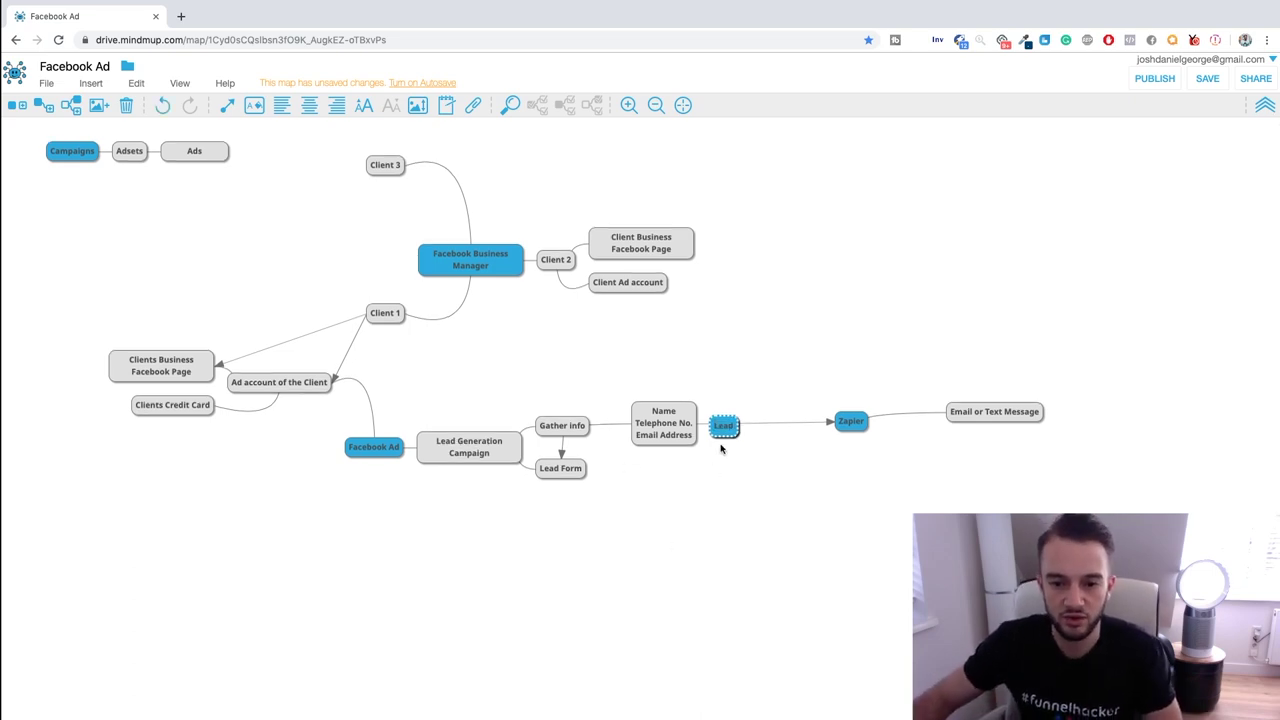
type("Lead Magnet")
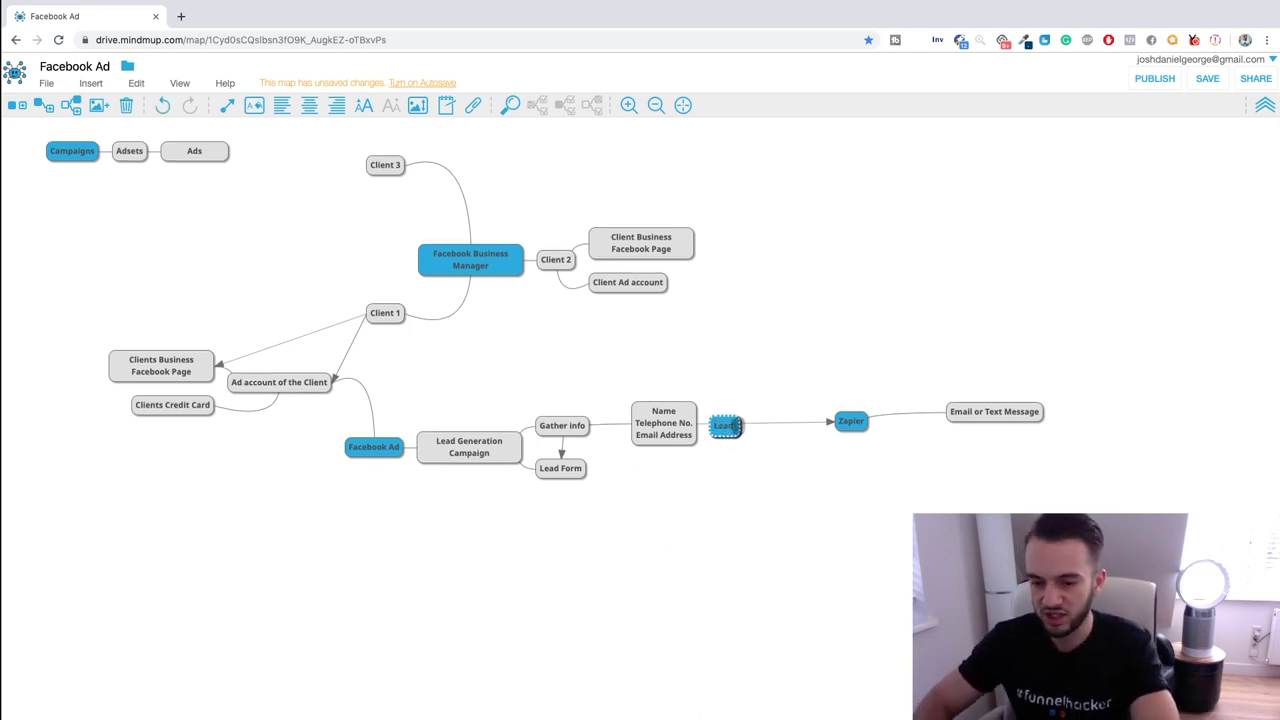
type(" (")
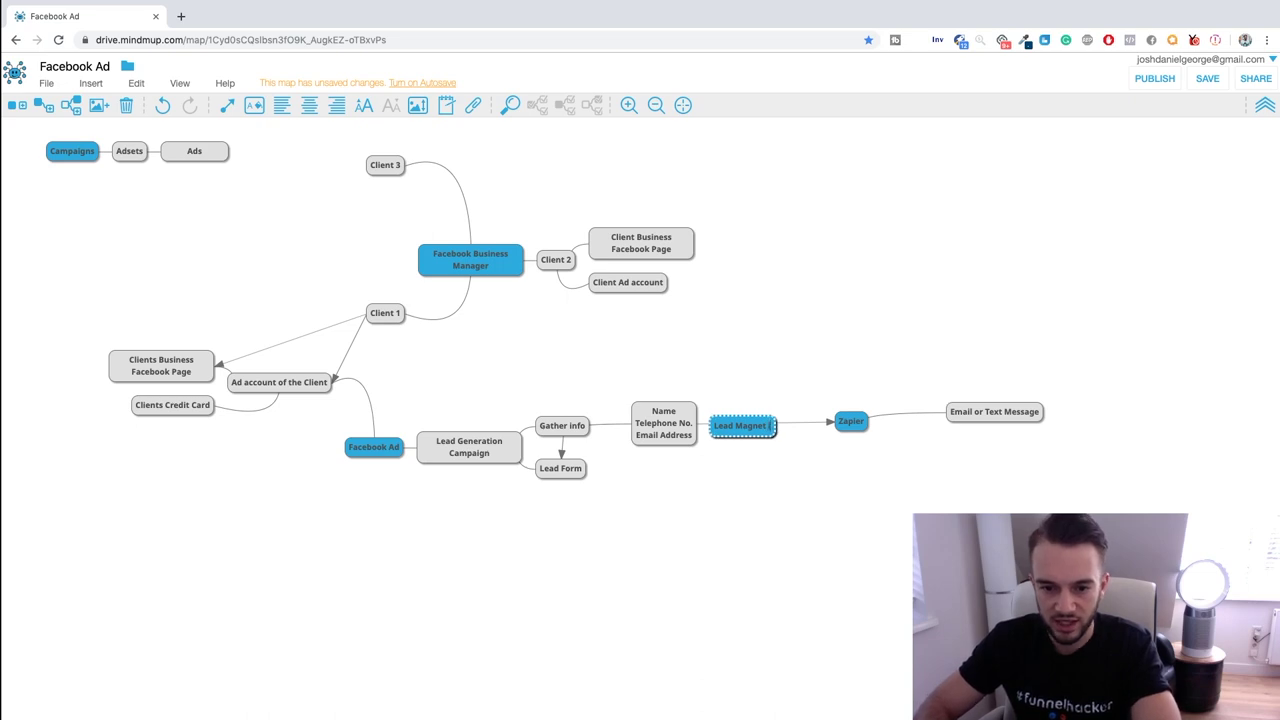
type("ethical Bribe)")
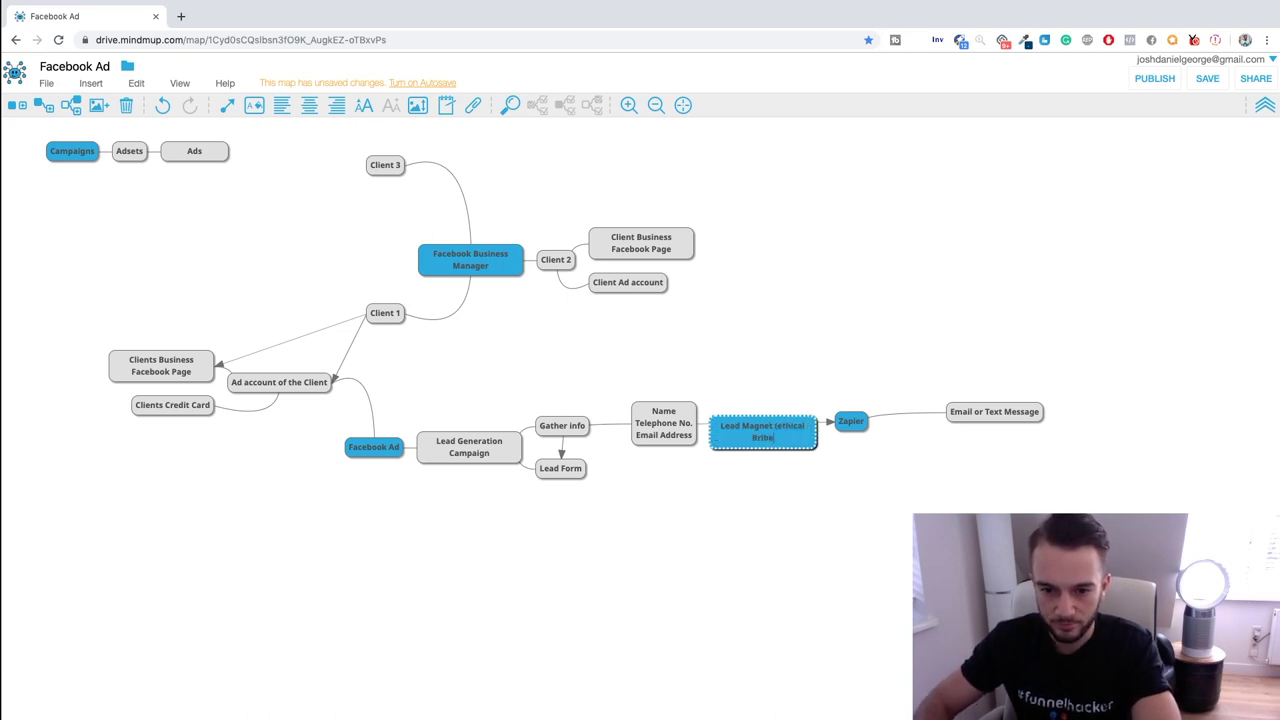
- Place the Lead Magnet node above Gather info and link it to Gather info with an arrow
left_click_drag(766, 437, 566, 385)
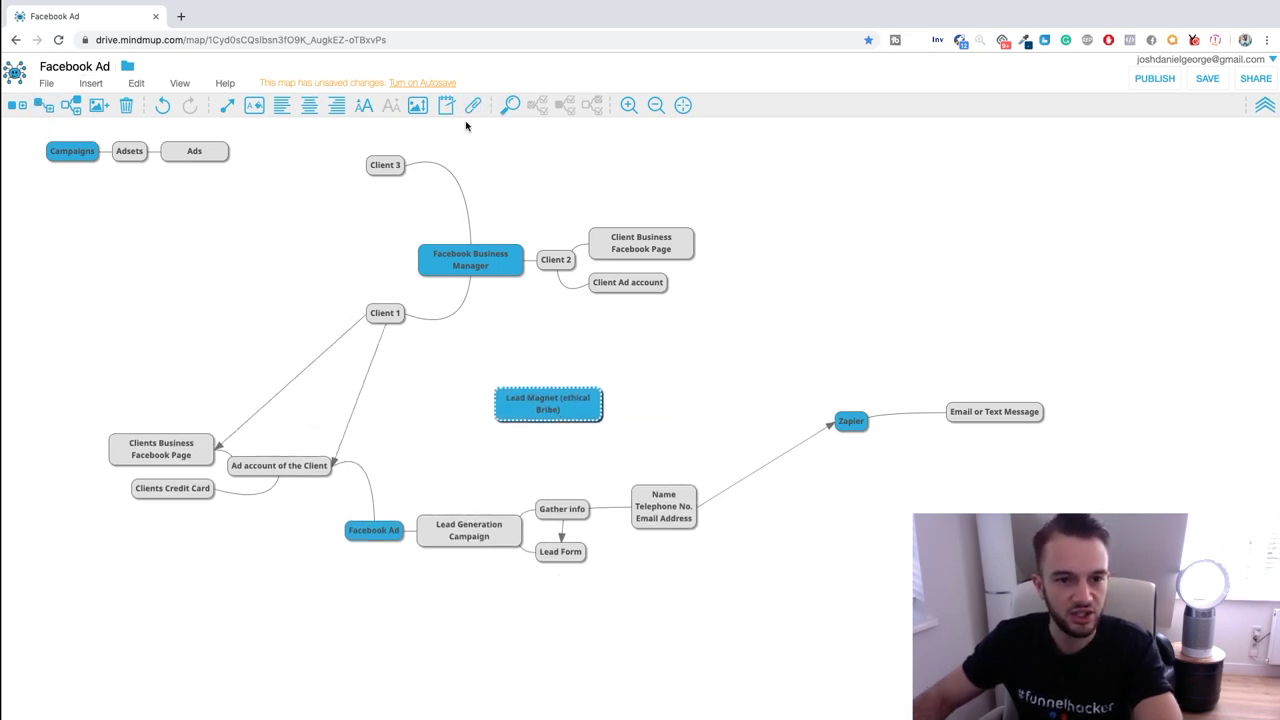
left_click(227, 105)
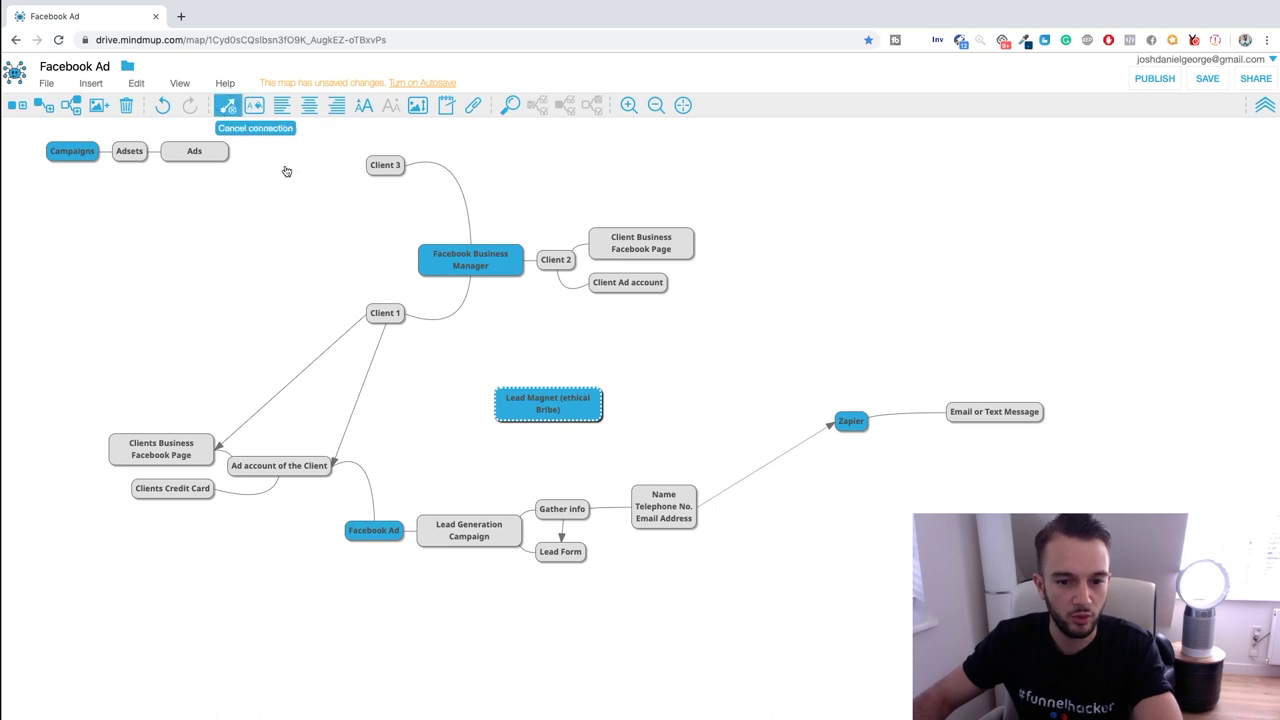
left_click(570, 512)
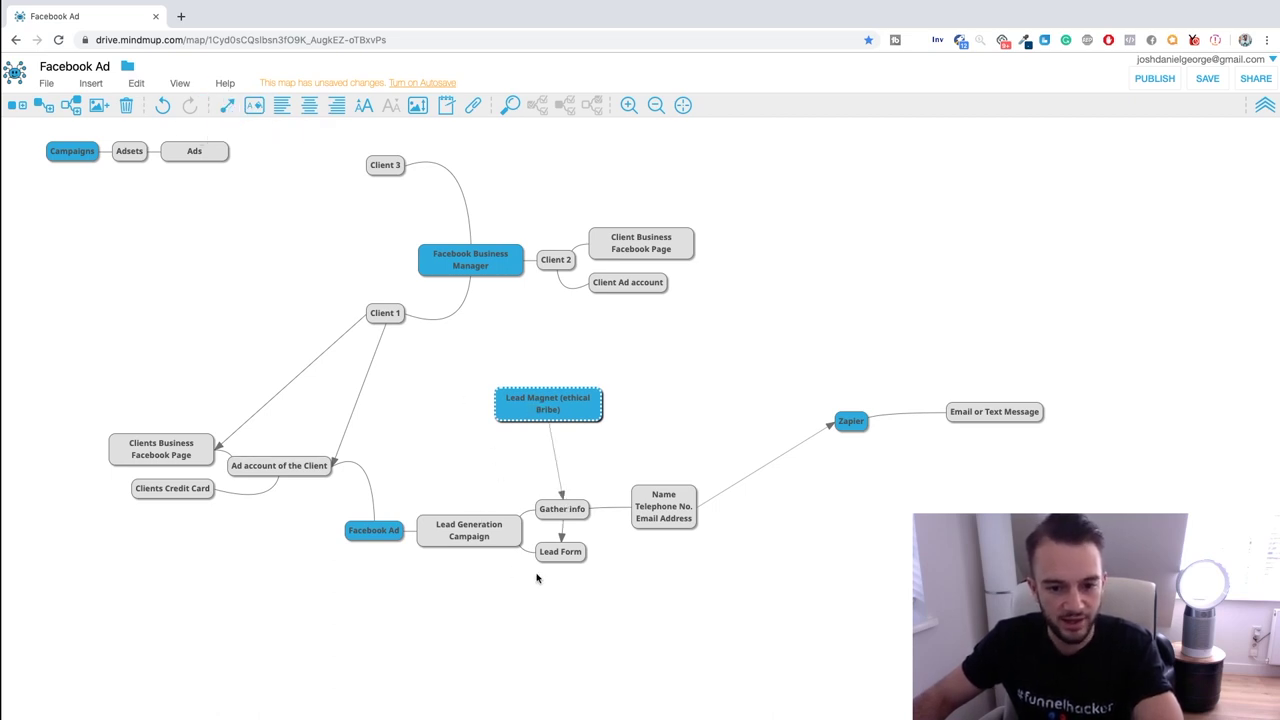
- Move Lead Form slightly down and right, and bring the Lead Magnet node closer to Gather info
left_click_drag(563, 556, 591, 575)
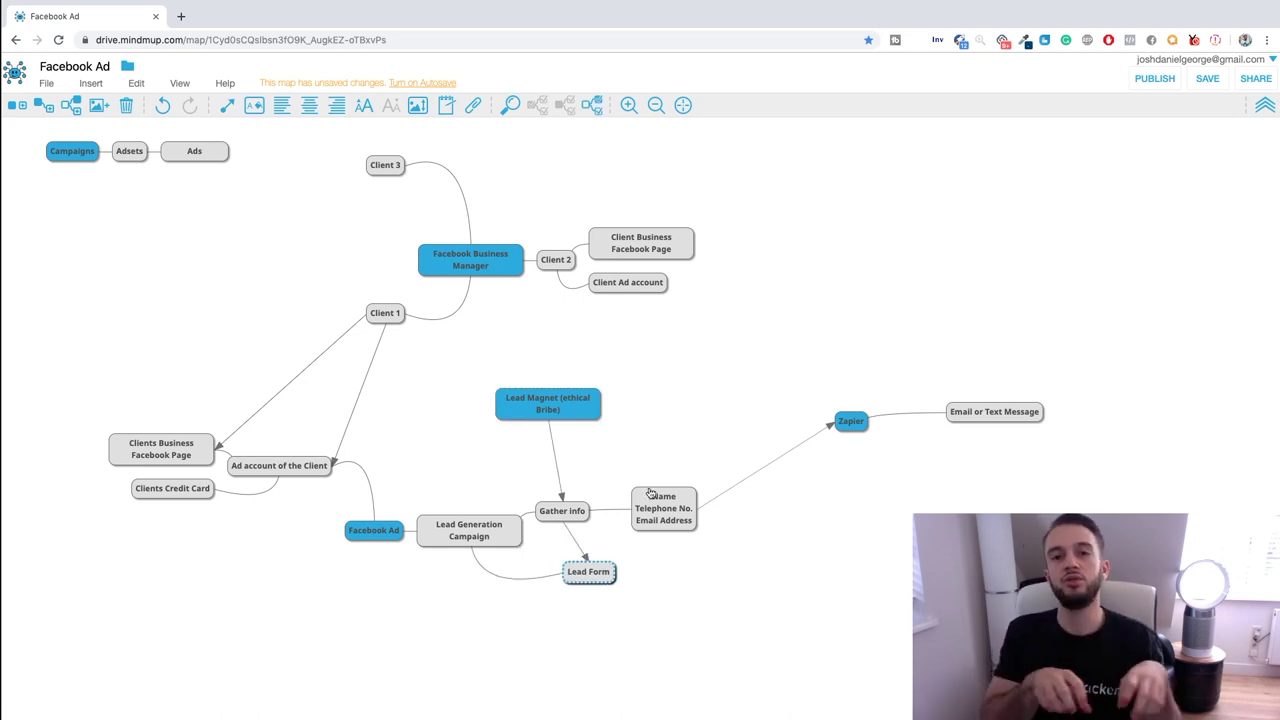
left_click_drag(568, 405, 566, 426)
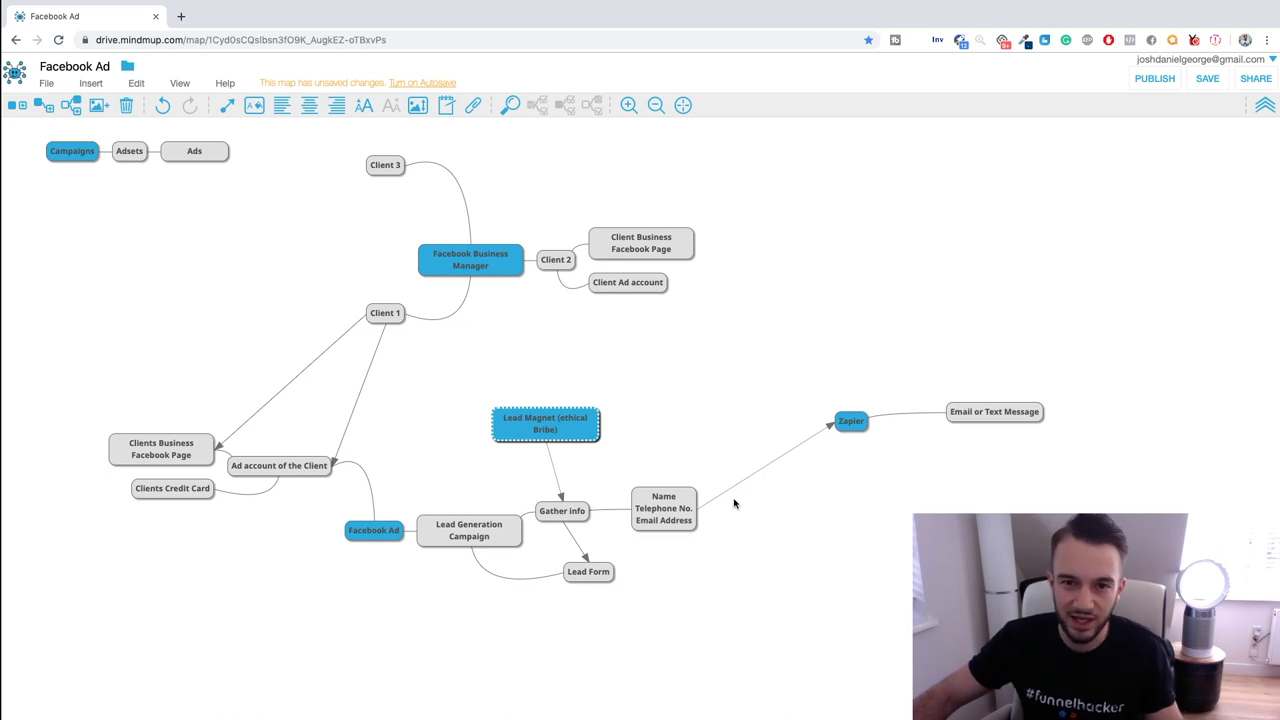
- Move the Zapier branch down and left so it sits close beside the name, telephone and email node
left_click_drag(852, 422, 848, 480)
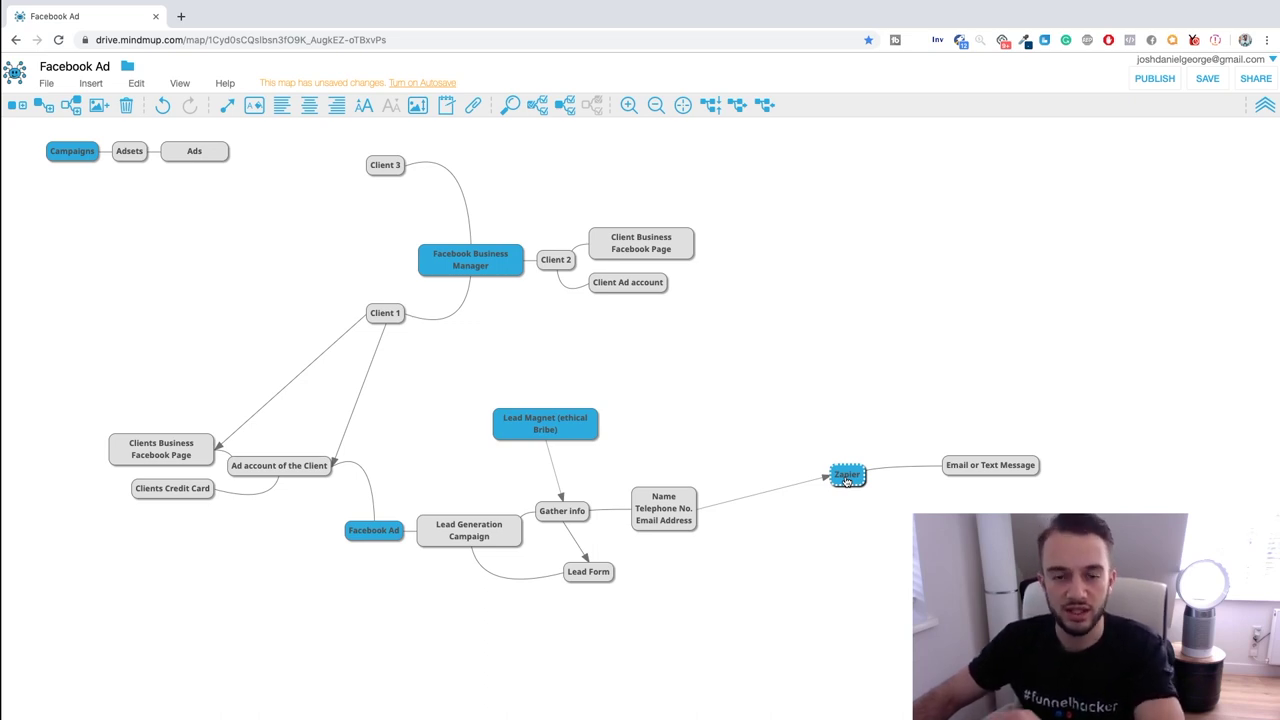
left_click_drag(847, 481, 806, 505)
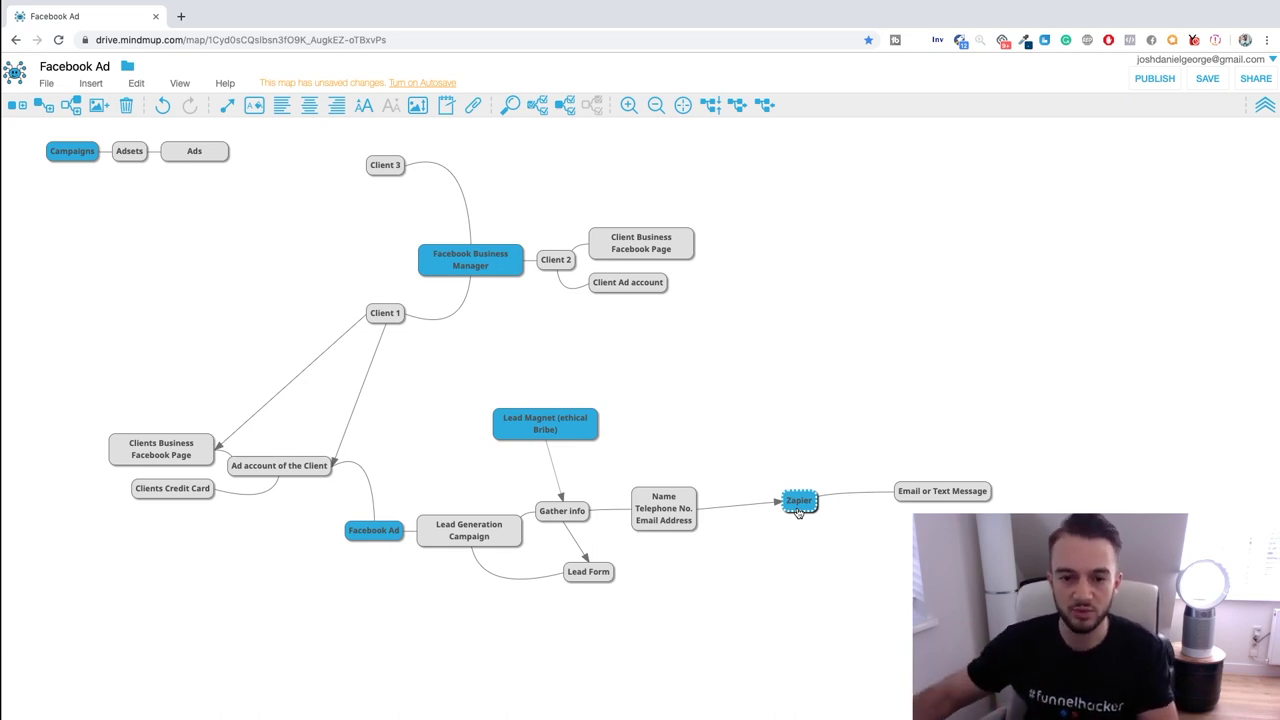
left_click_drag(798, 512, 769, 515)
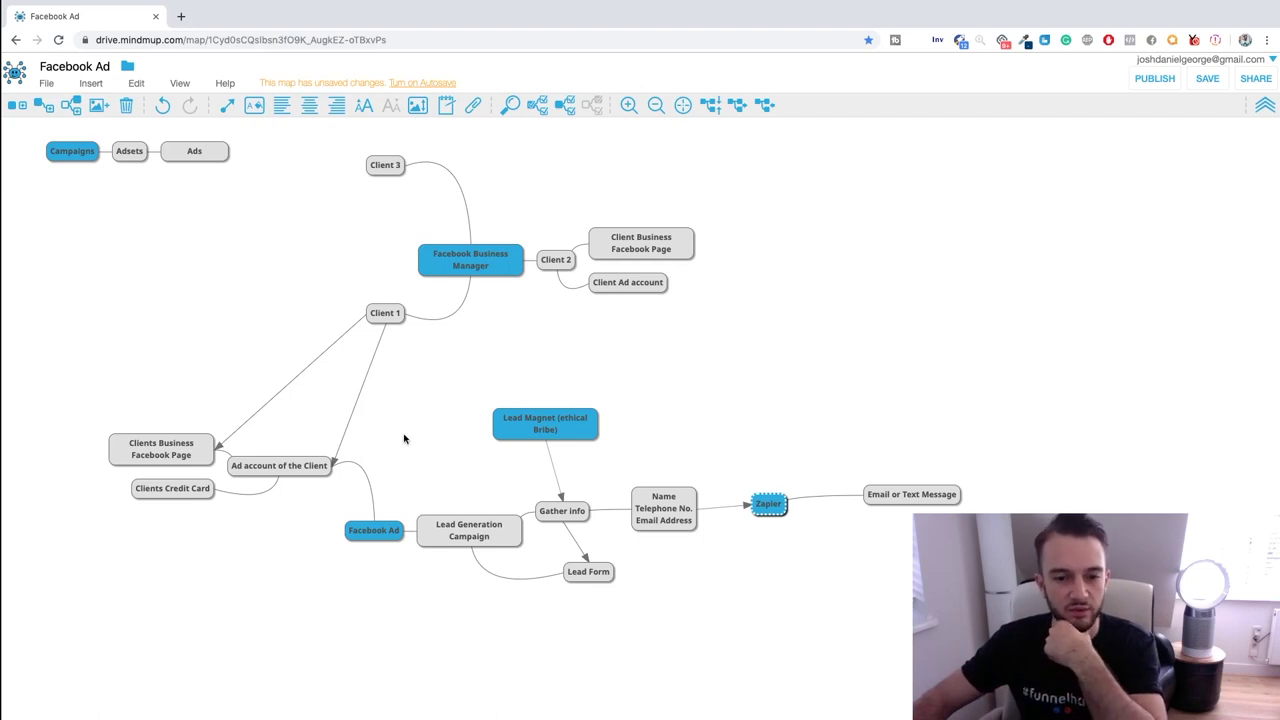
left_click(469, 261)
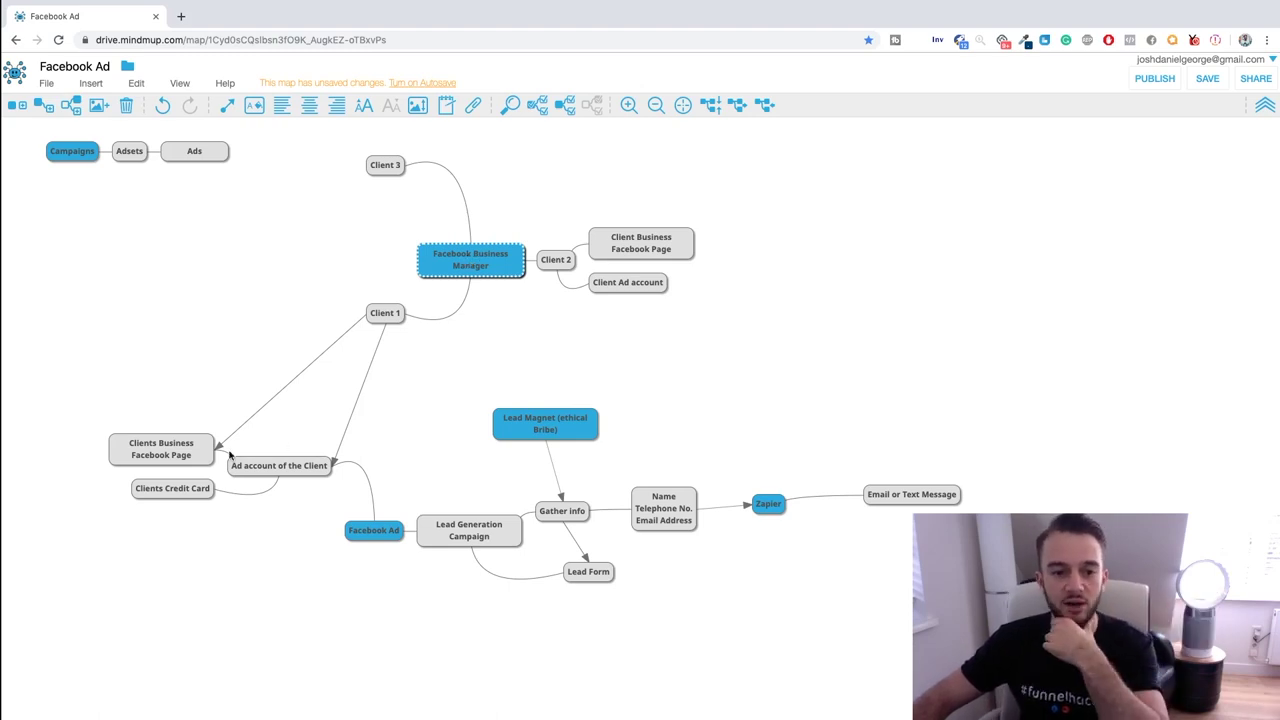
left_click(180, 455)
left_click(277, 475)
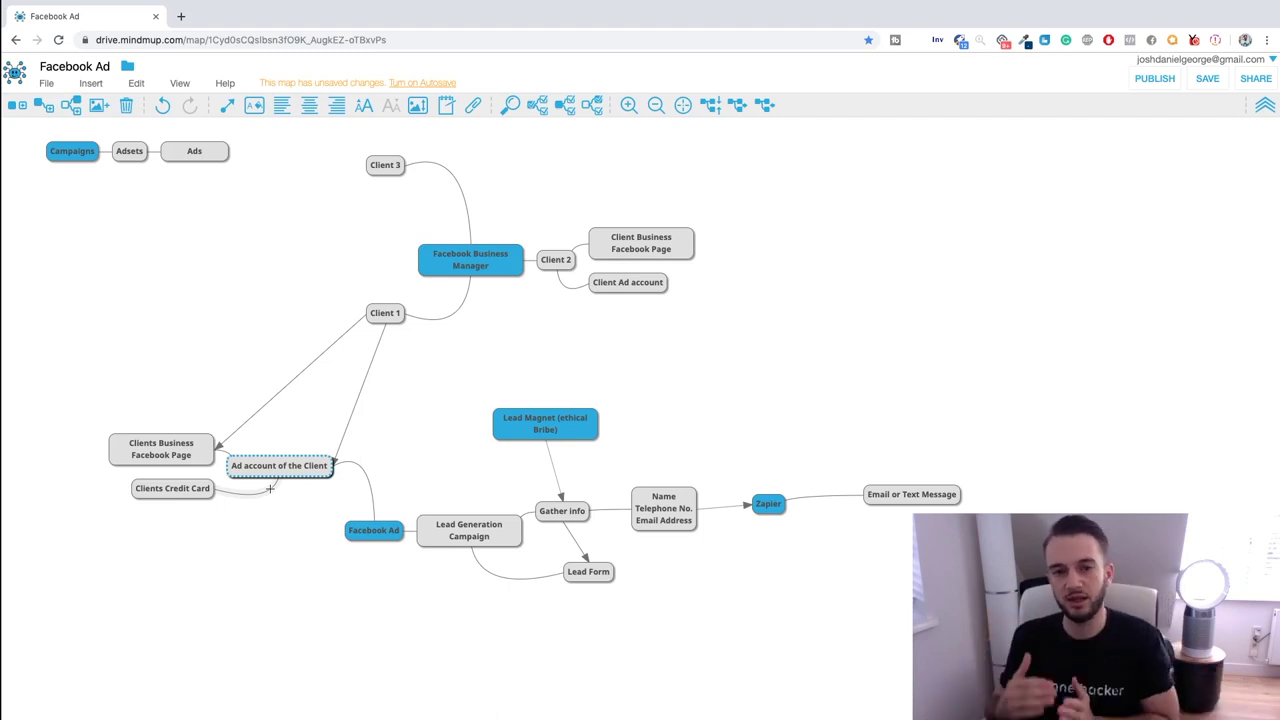
left_click_drag(269, 488, 271, 492)
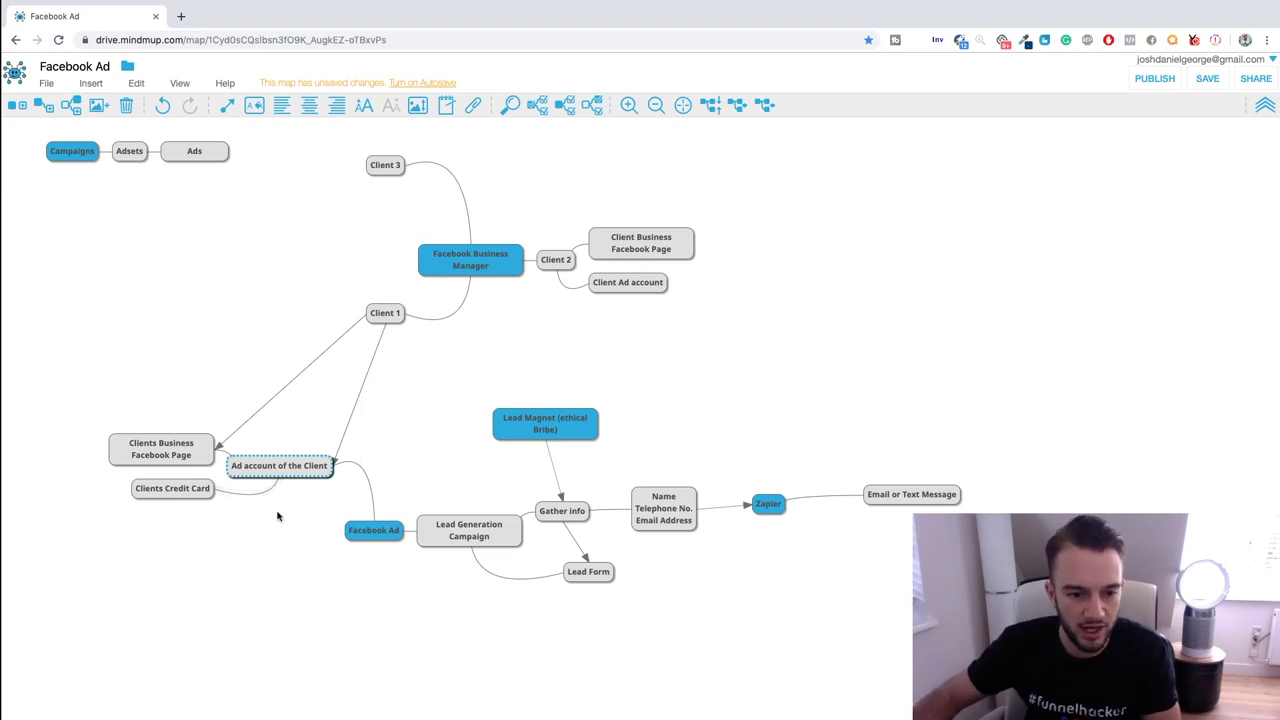